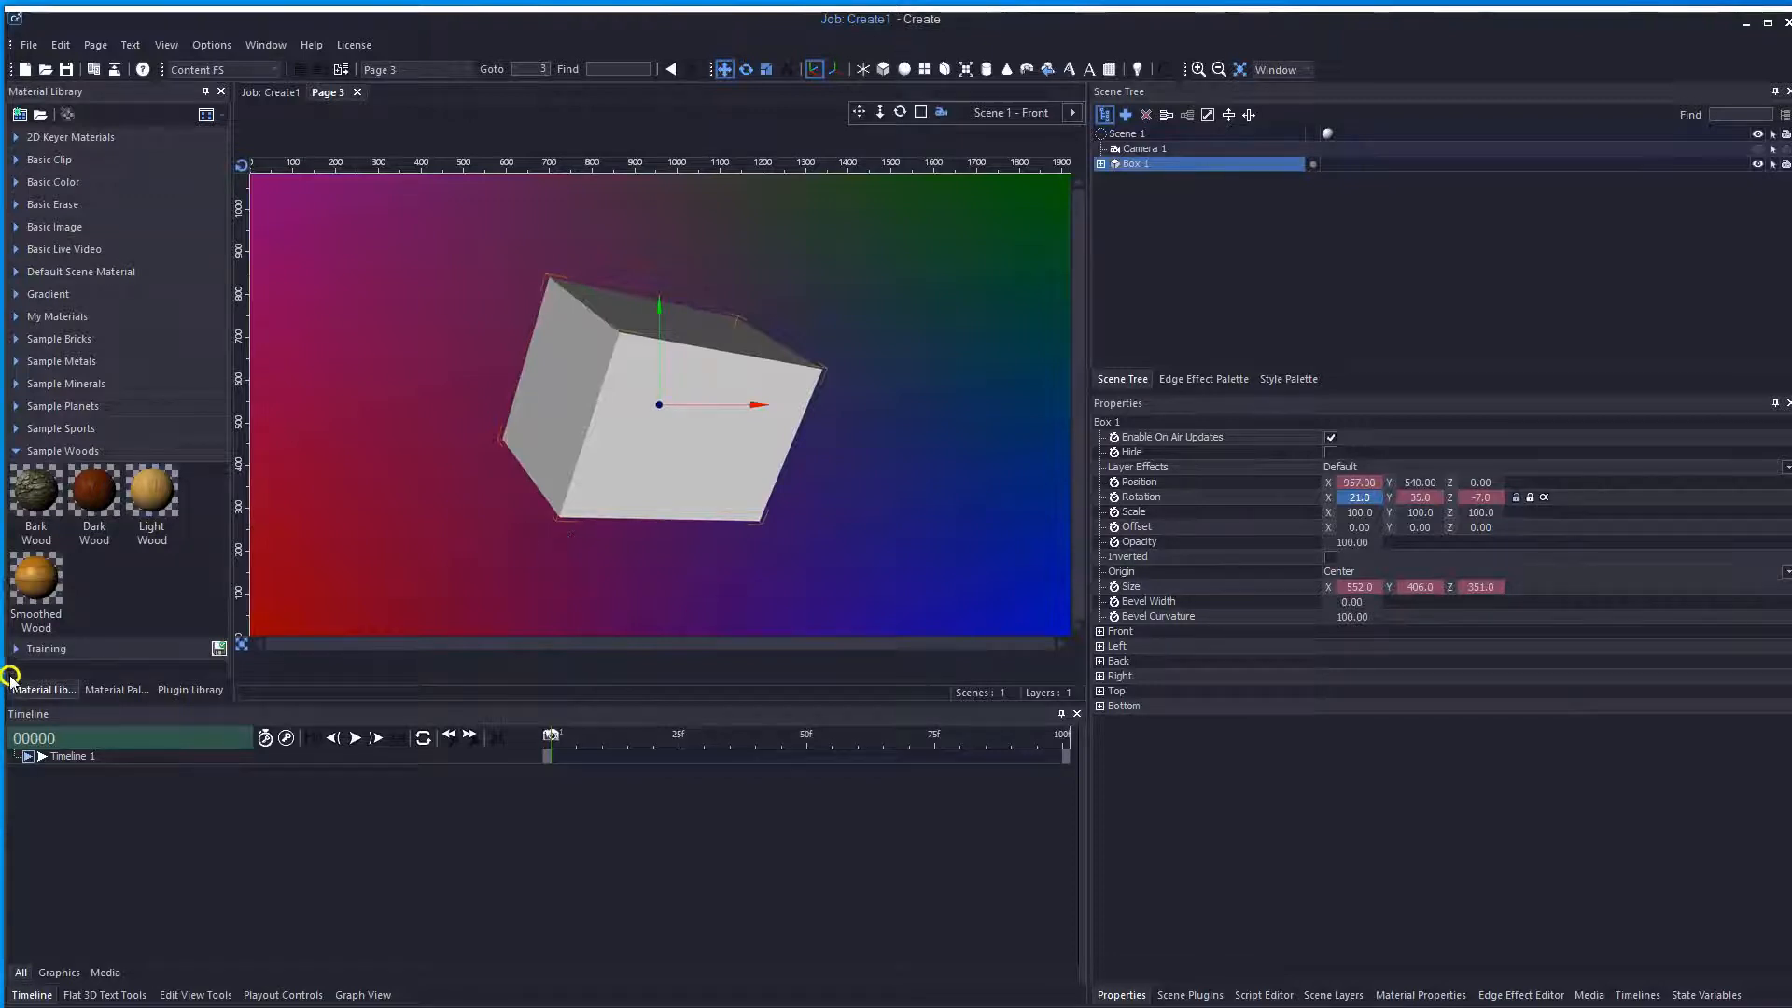
- Apply the Smoothed Wood sample material to Box 1, and delete that material from the box
drag(46, 584, 607, 398)
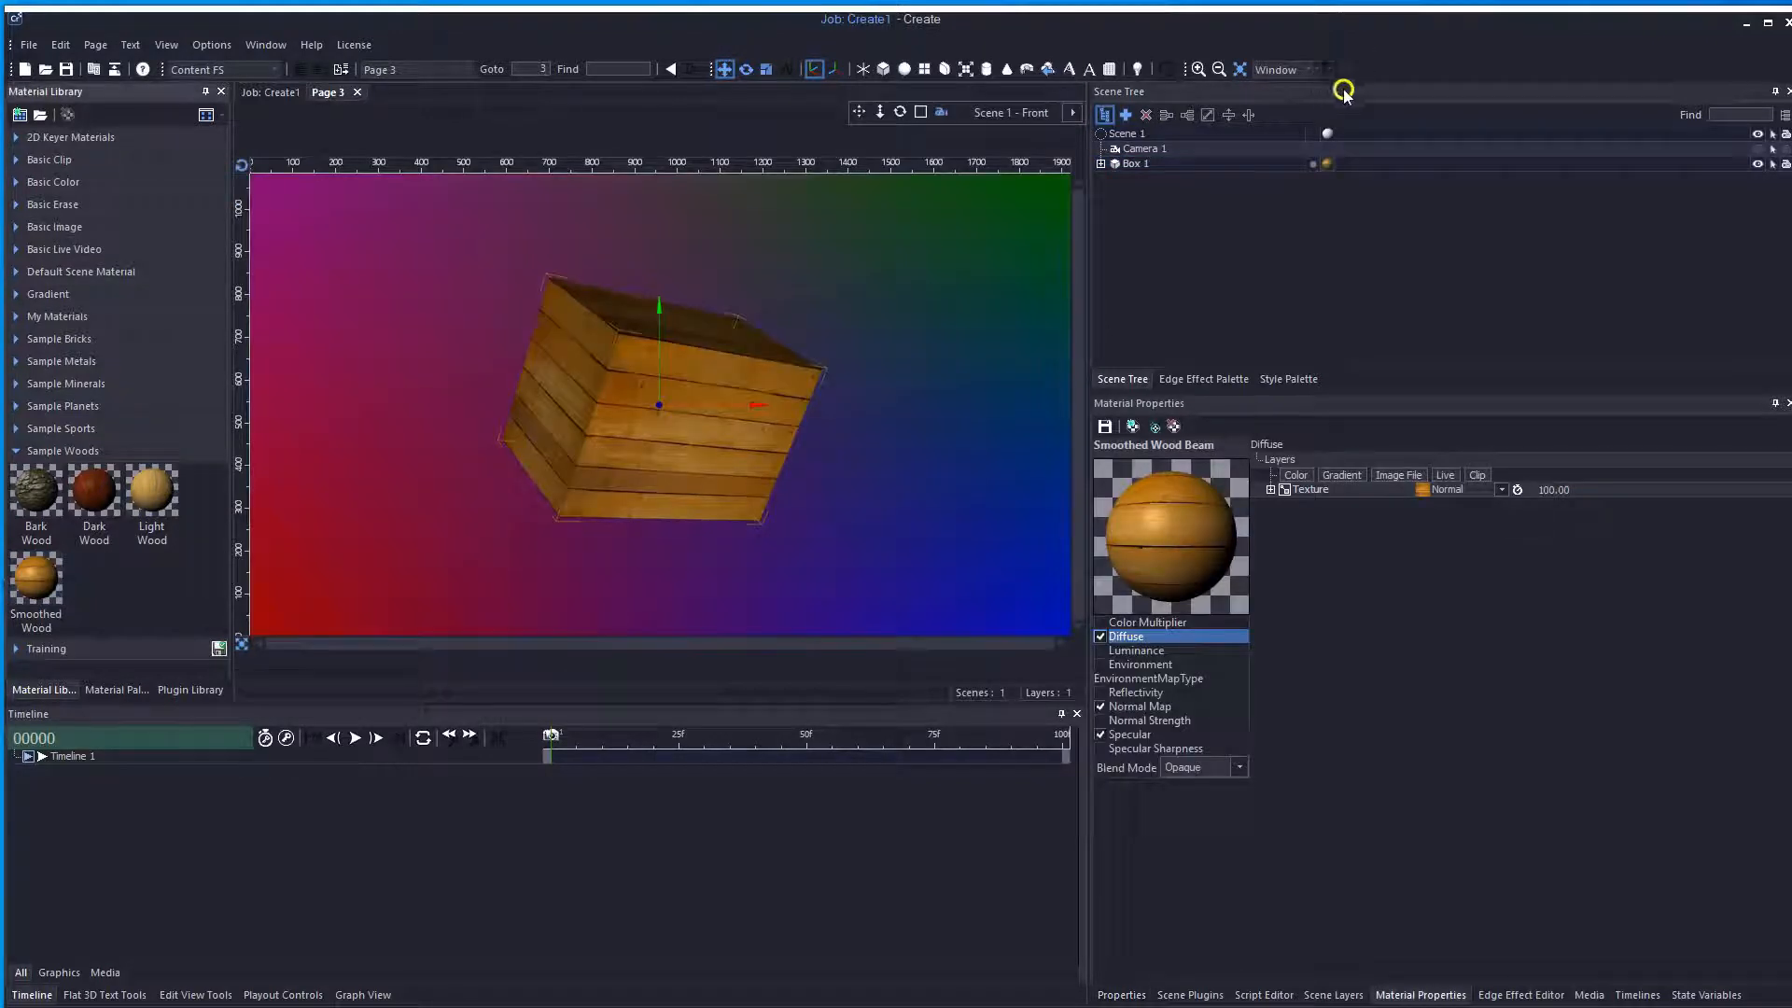
click(1327, 164)
click(1145, 116)
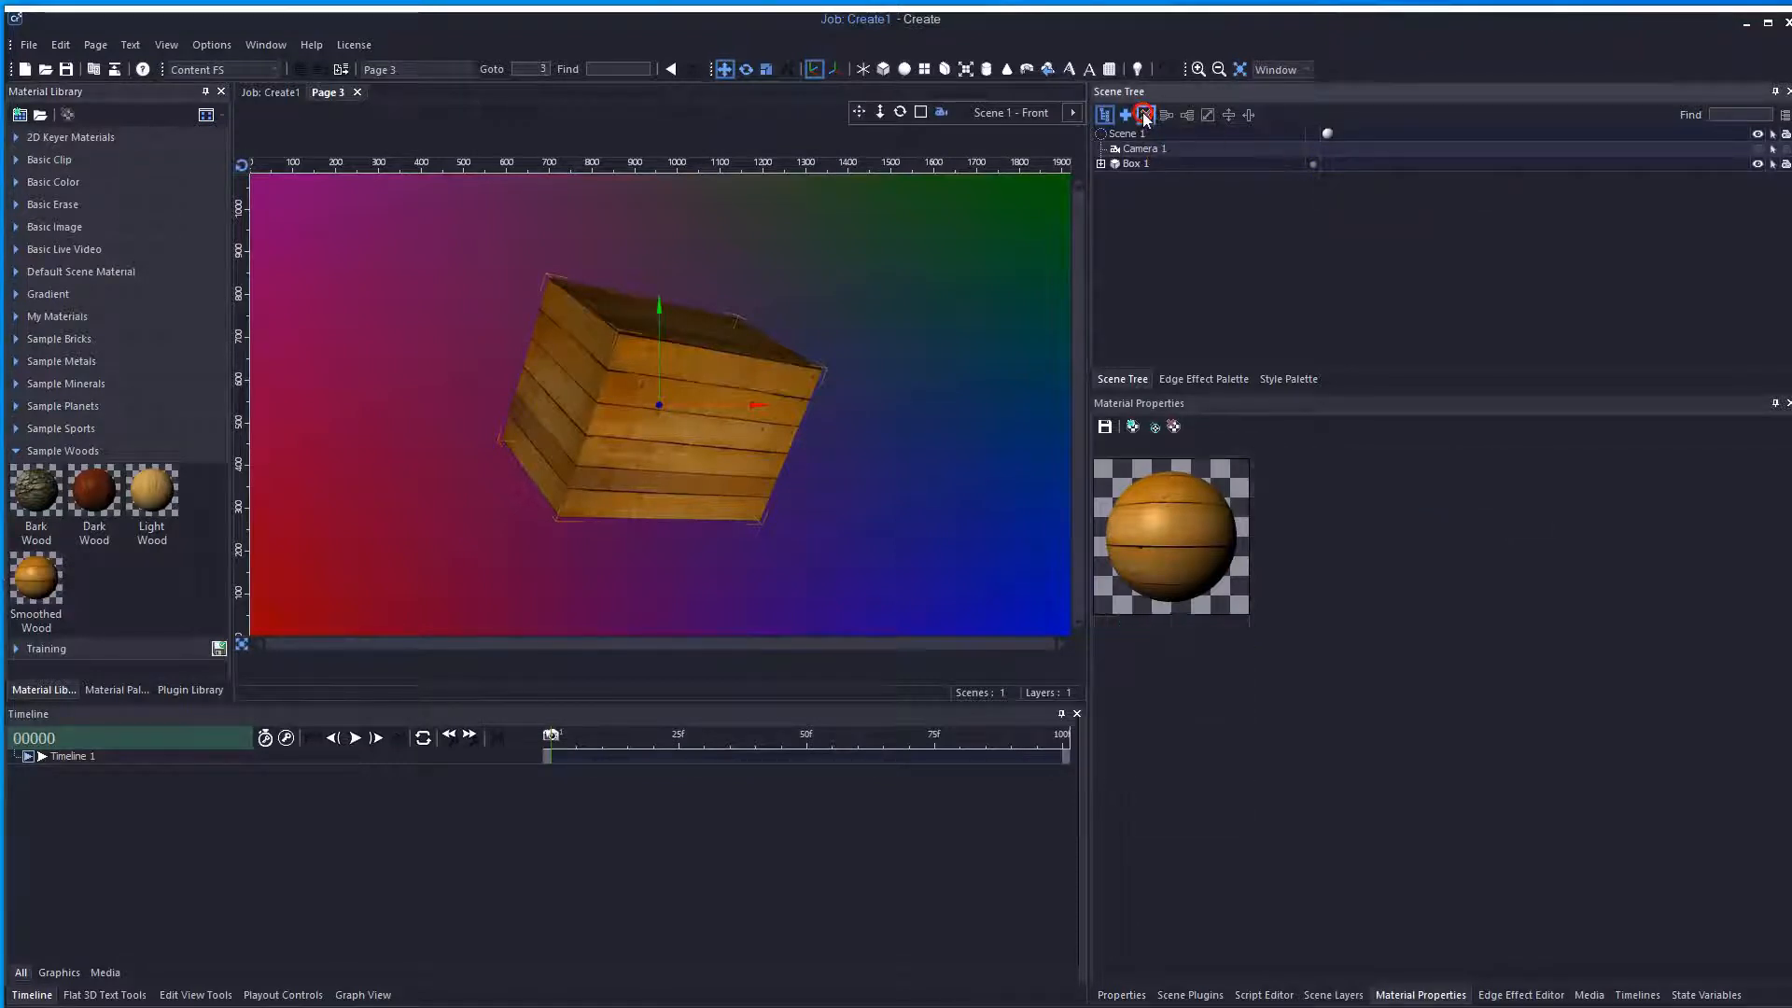
click(1393, 993)
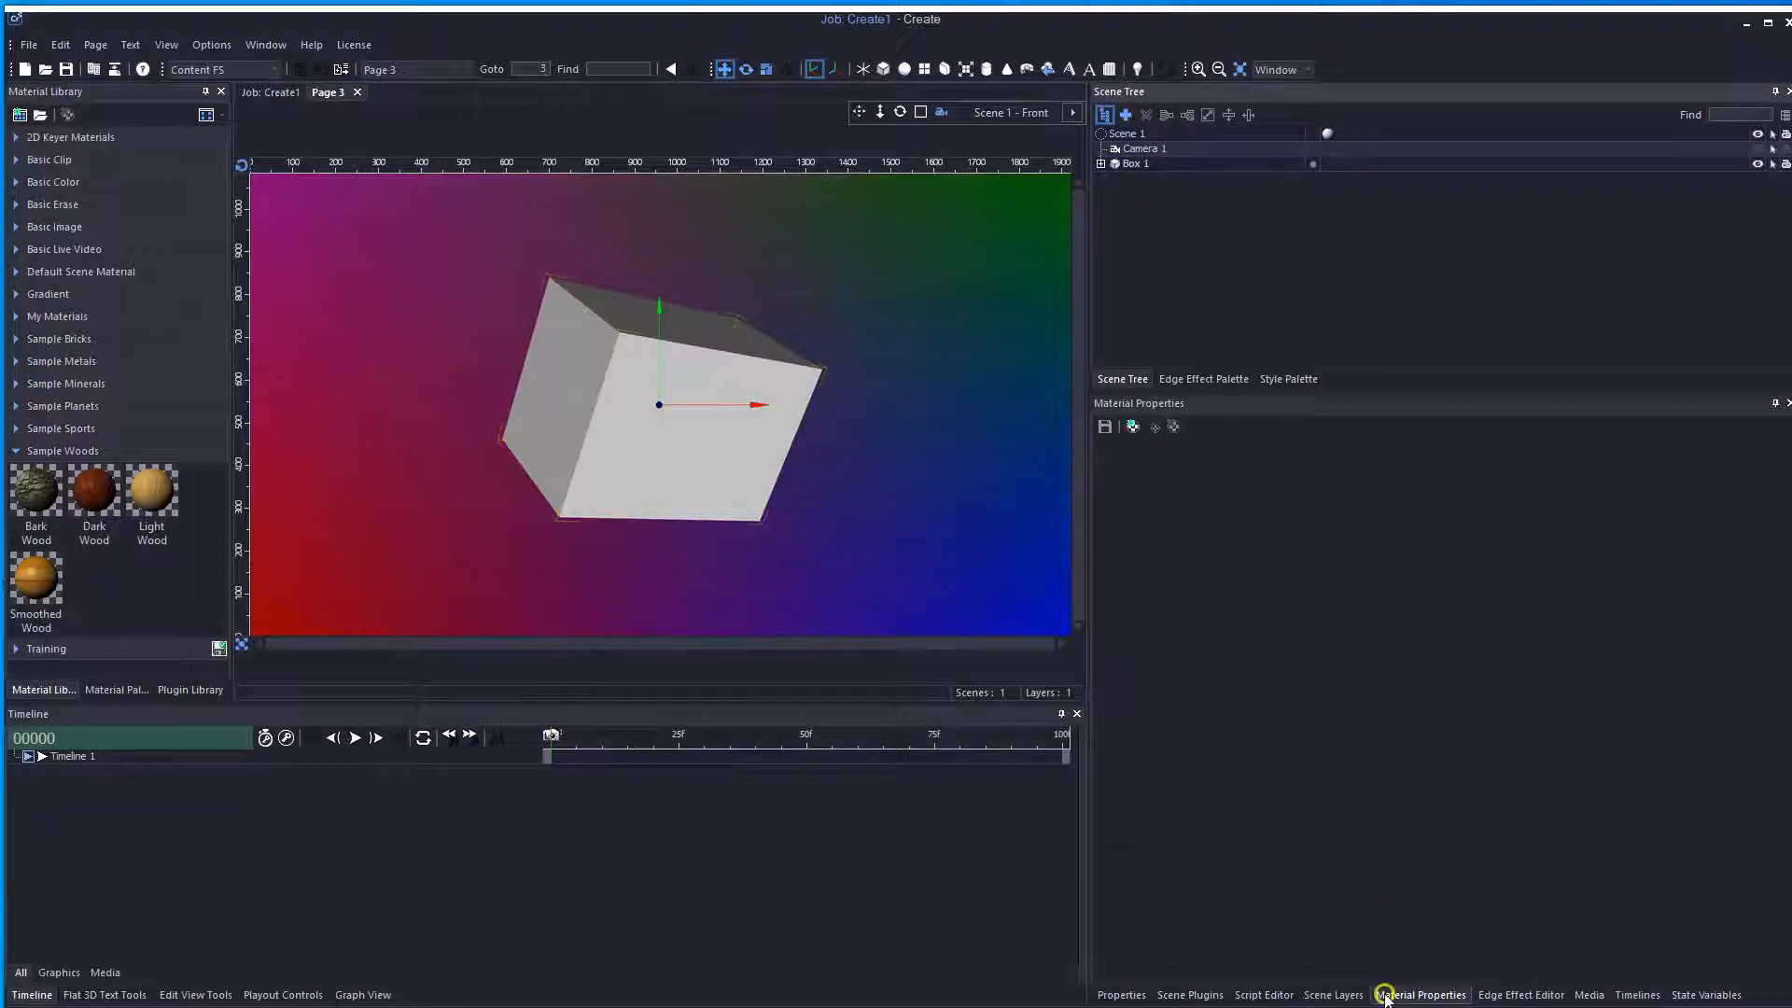
- Collapse the Sample Woods category in the material library and create a new blank material
click(29, 456)
click(19, 452)
click(1222, 611)
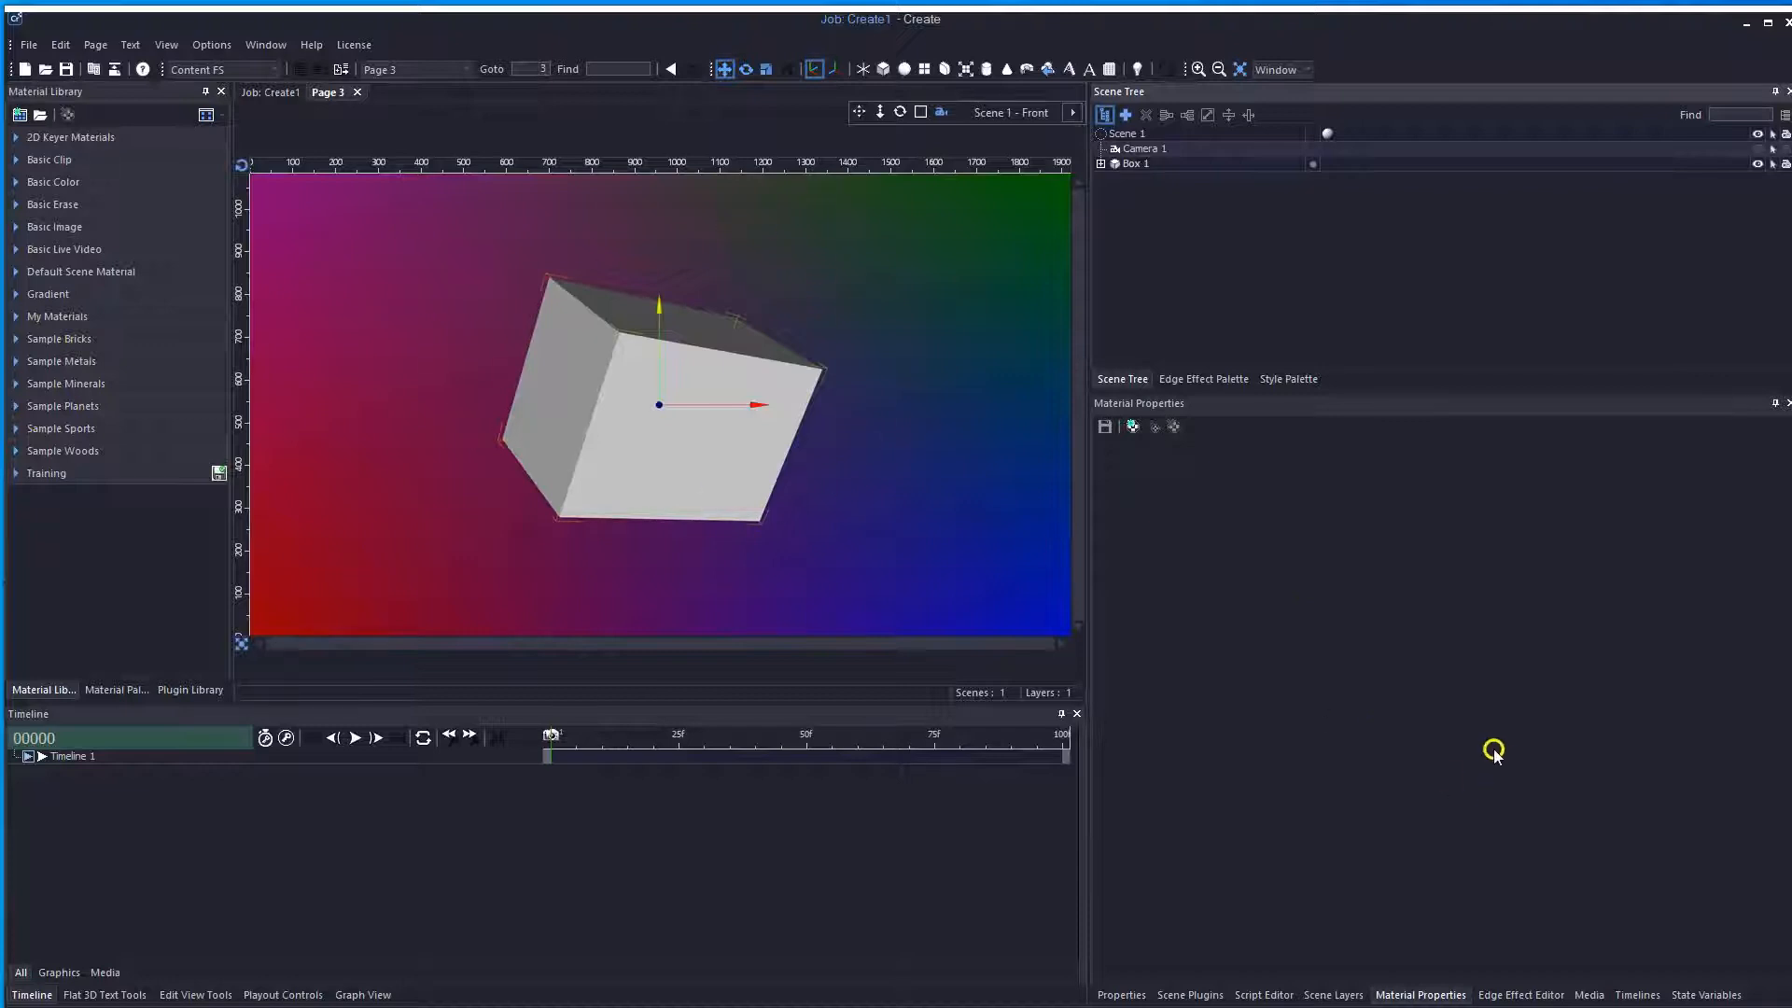
click(1132, 427)
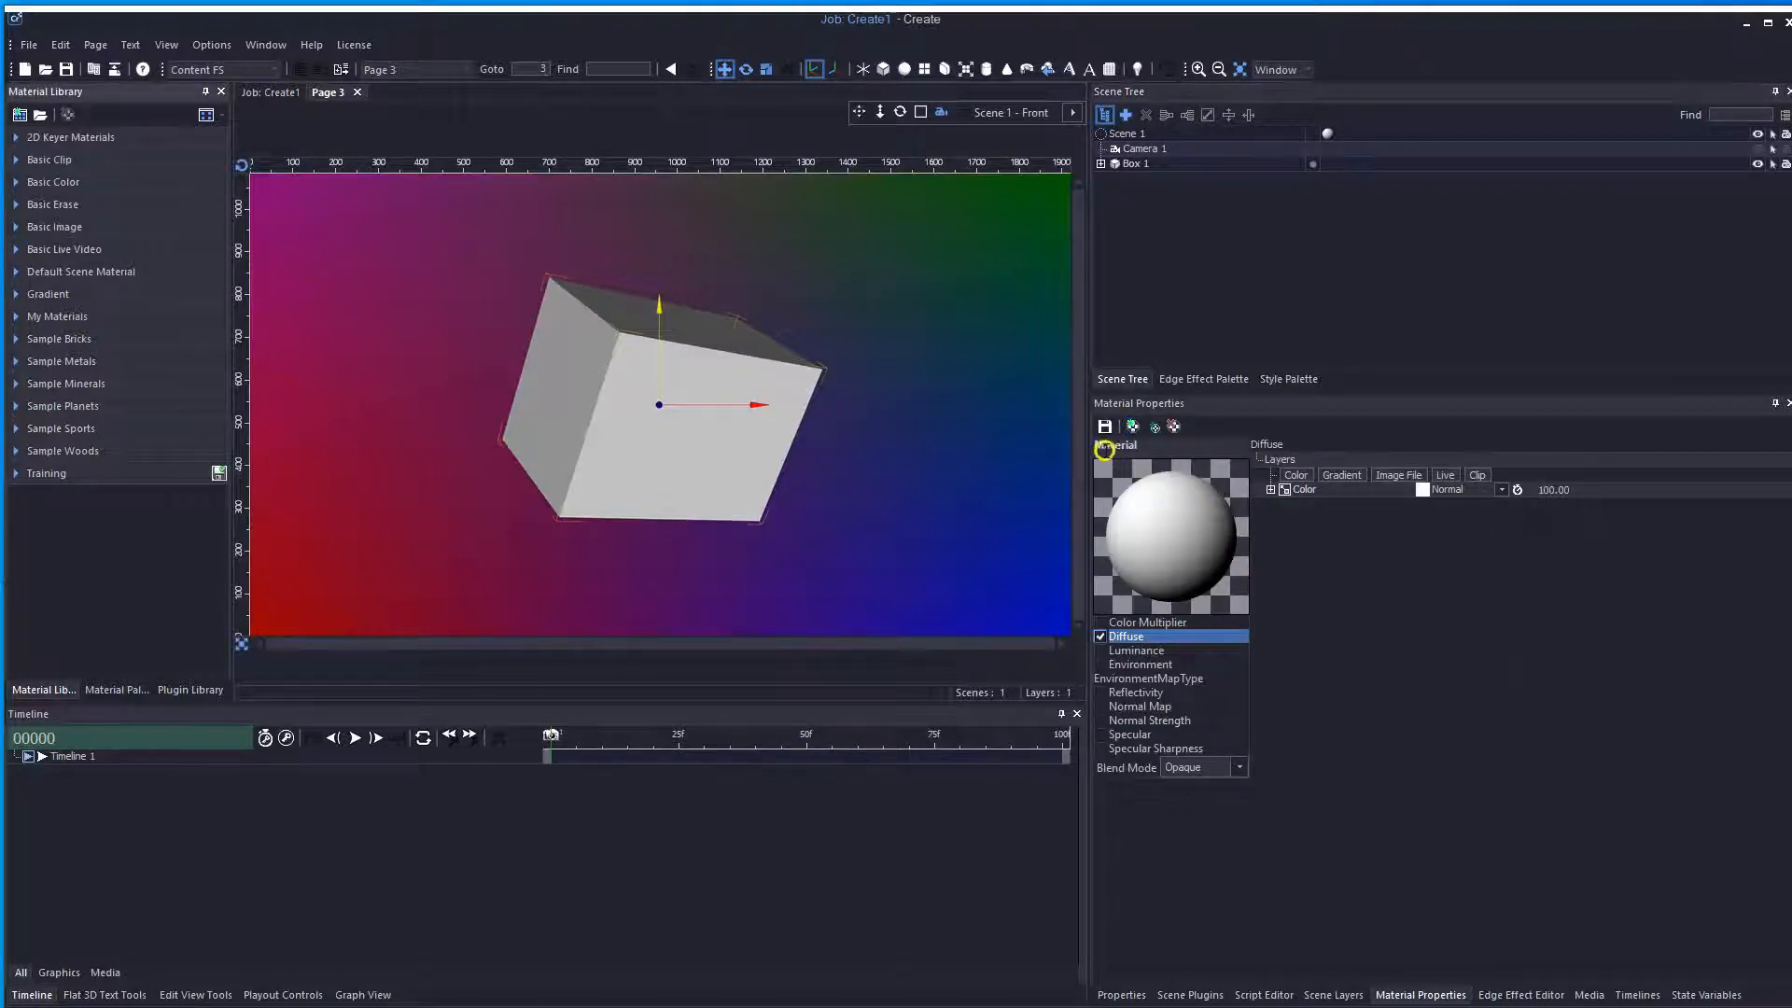
- Add an orange color layer with RGB 255, 63, 0 to the Diffuse channel of the scene material
click(1329, 135)
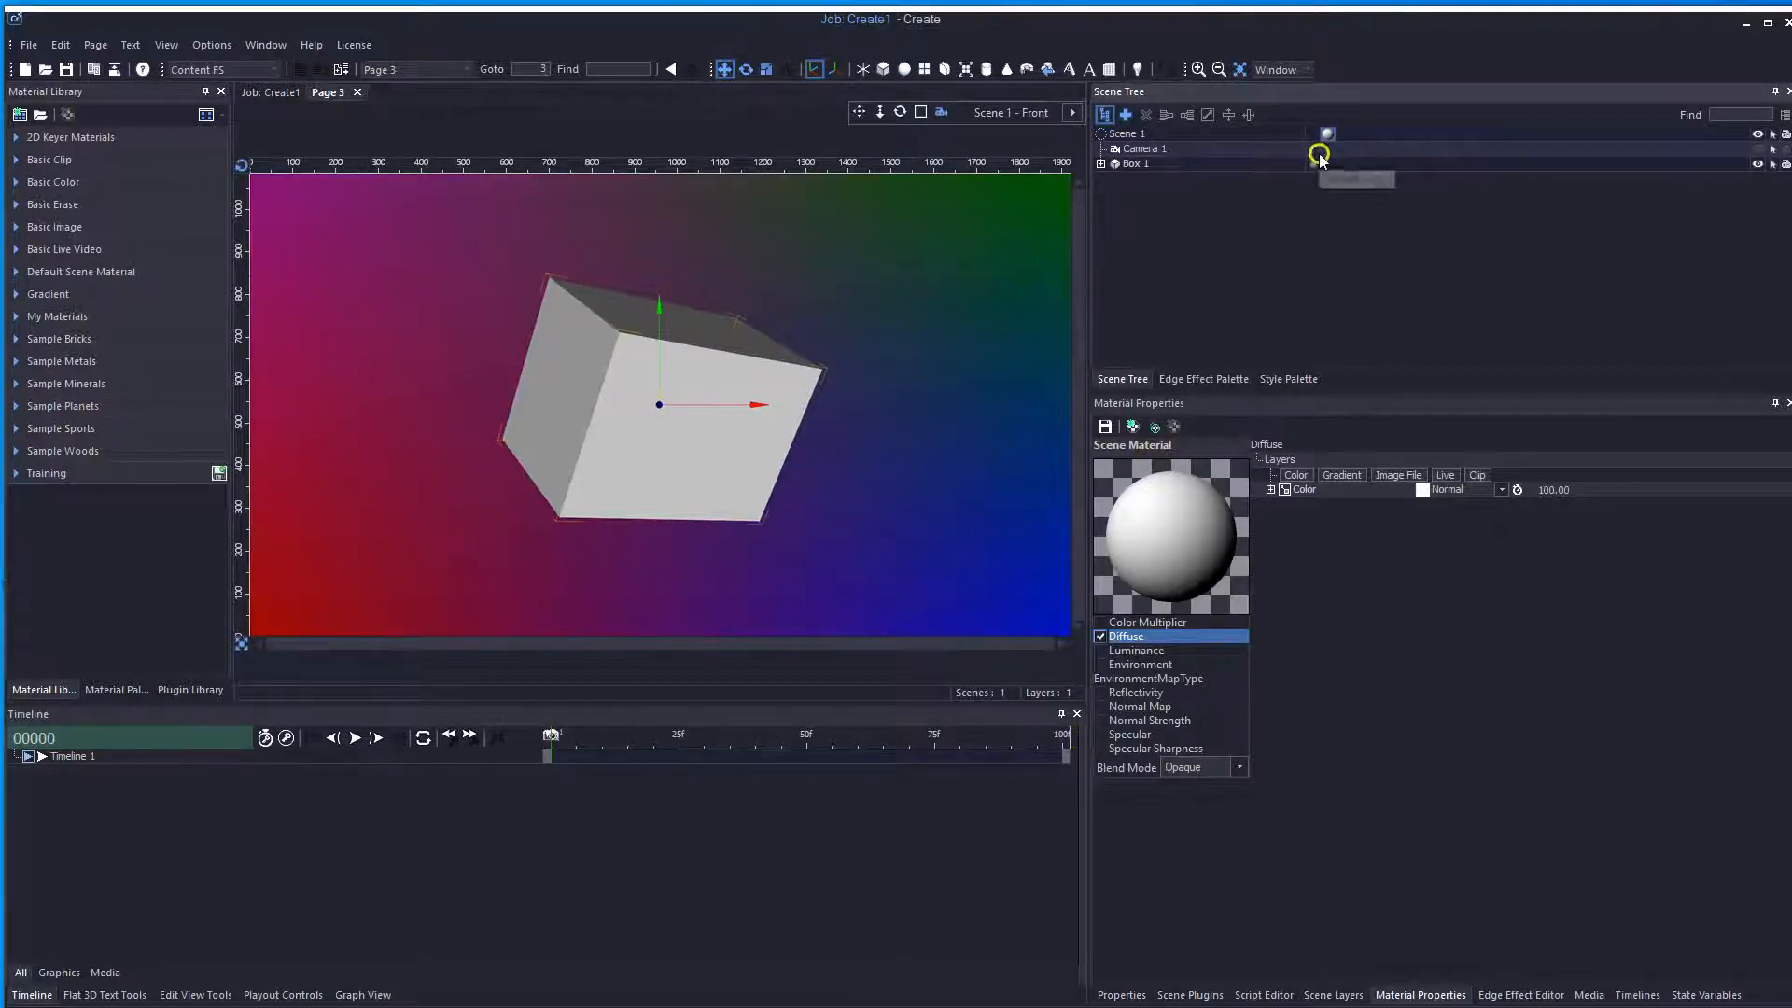
click(1328, 481)
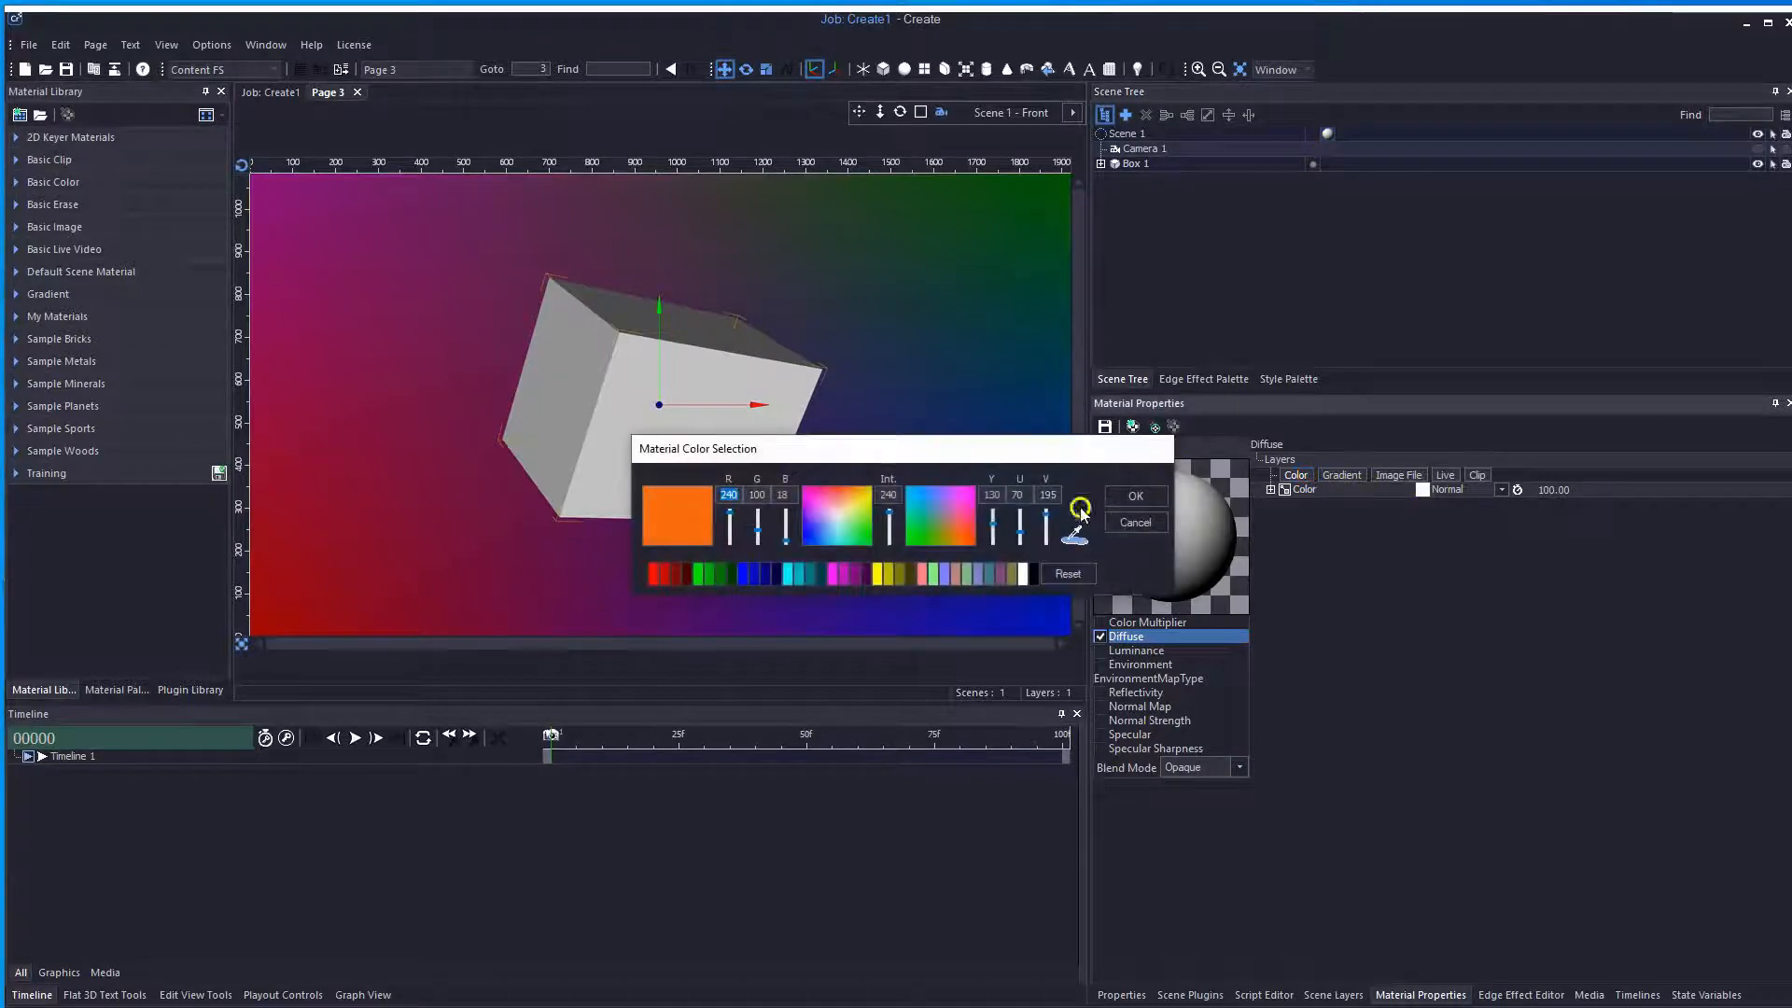
click(975, 541)
drag(975, 539, 972, 540)
click(1135, 496)
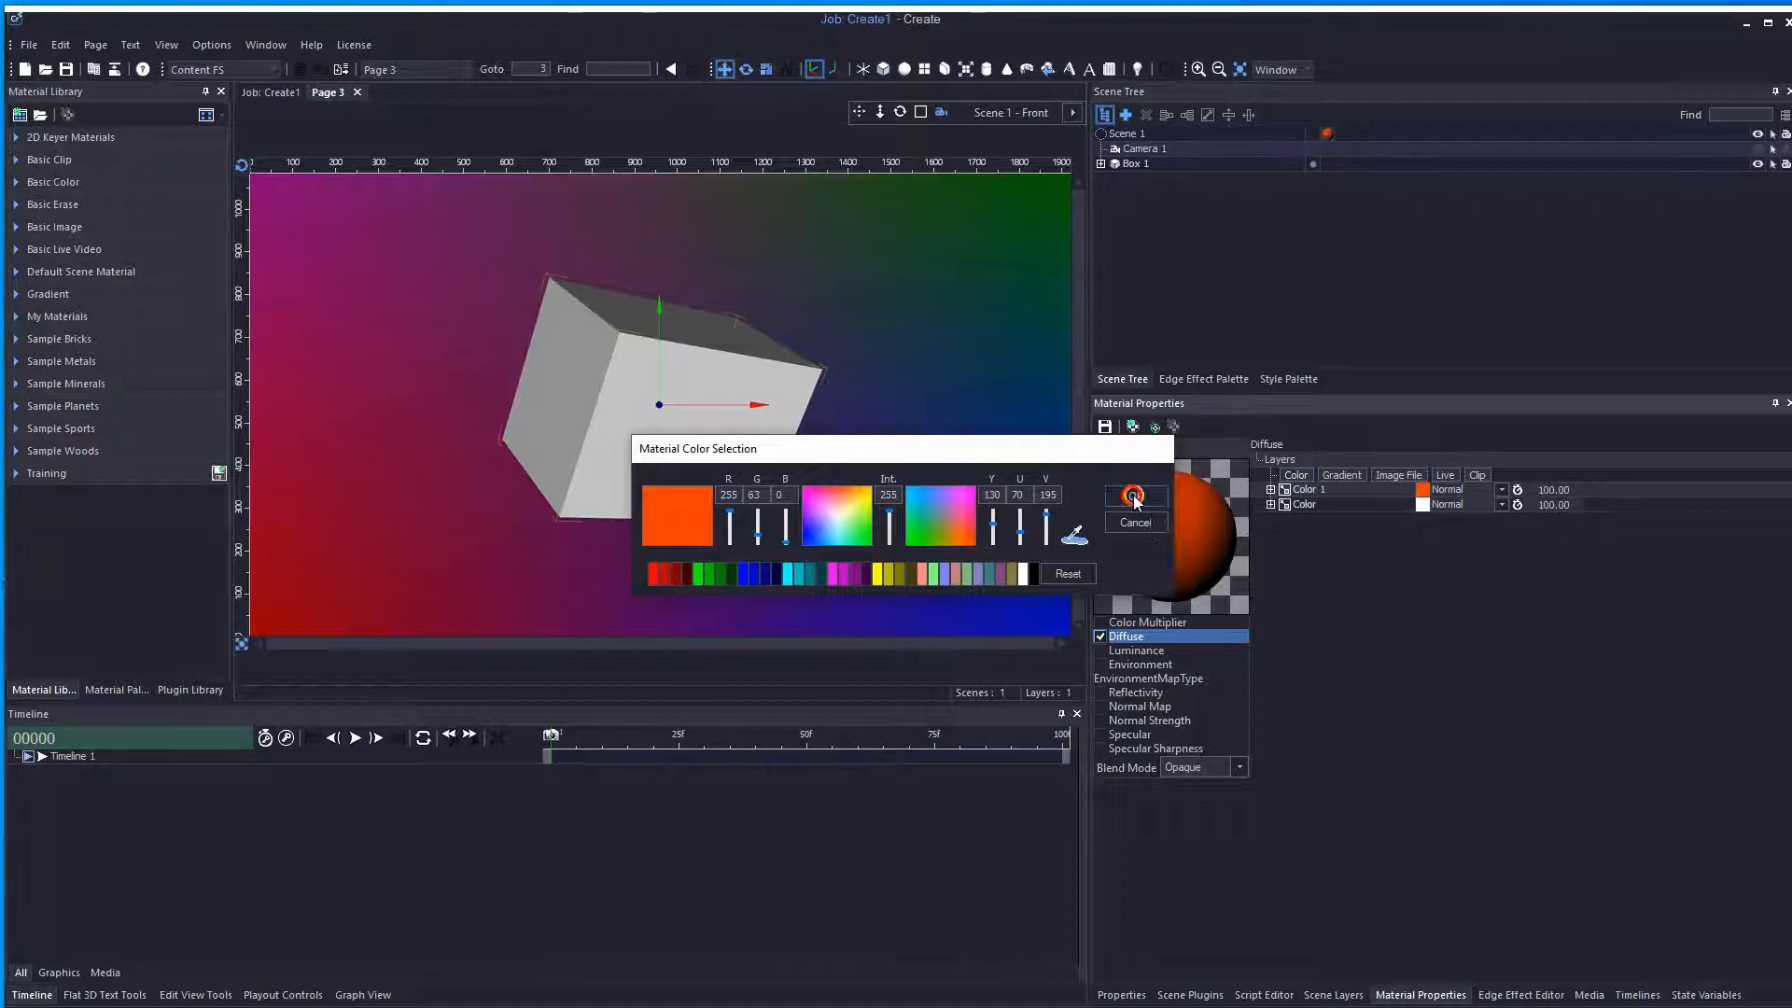
- Add a sphere to the scene and move it along the X axis to the right side of the box
click(903, 69)
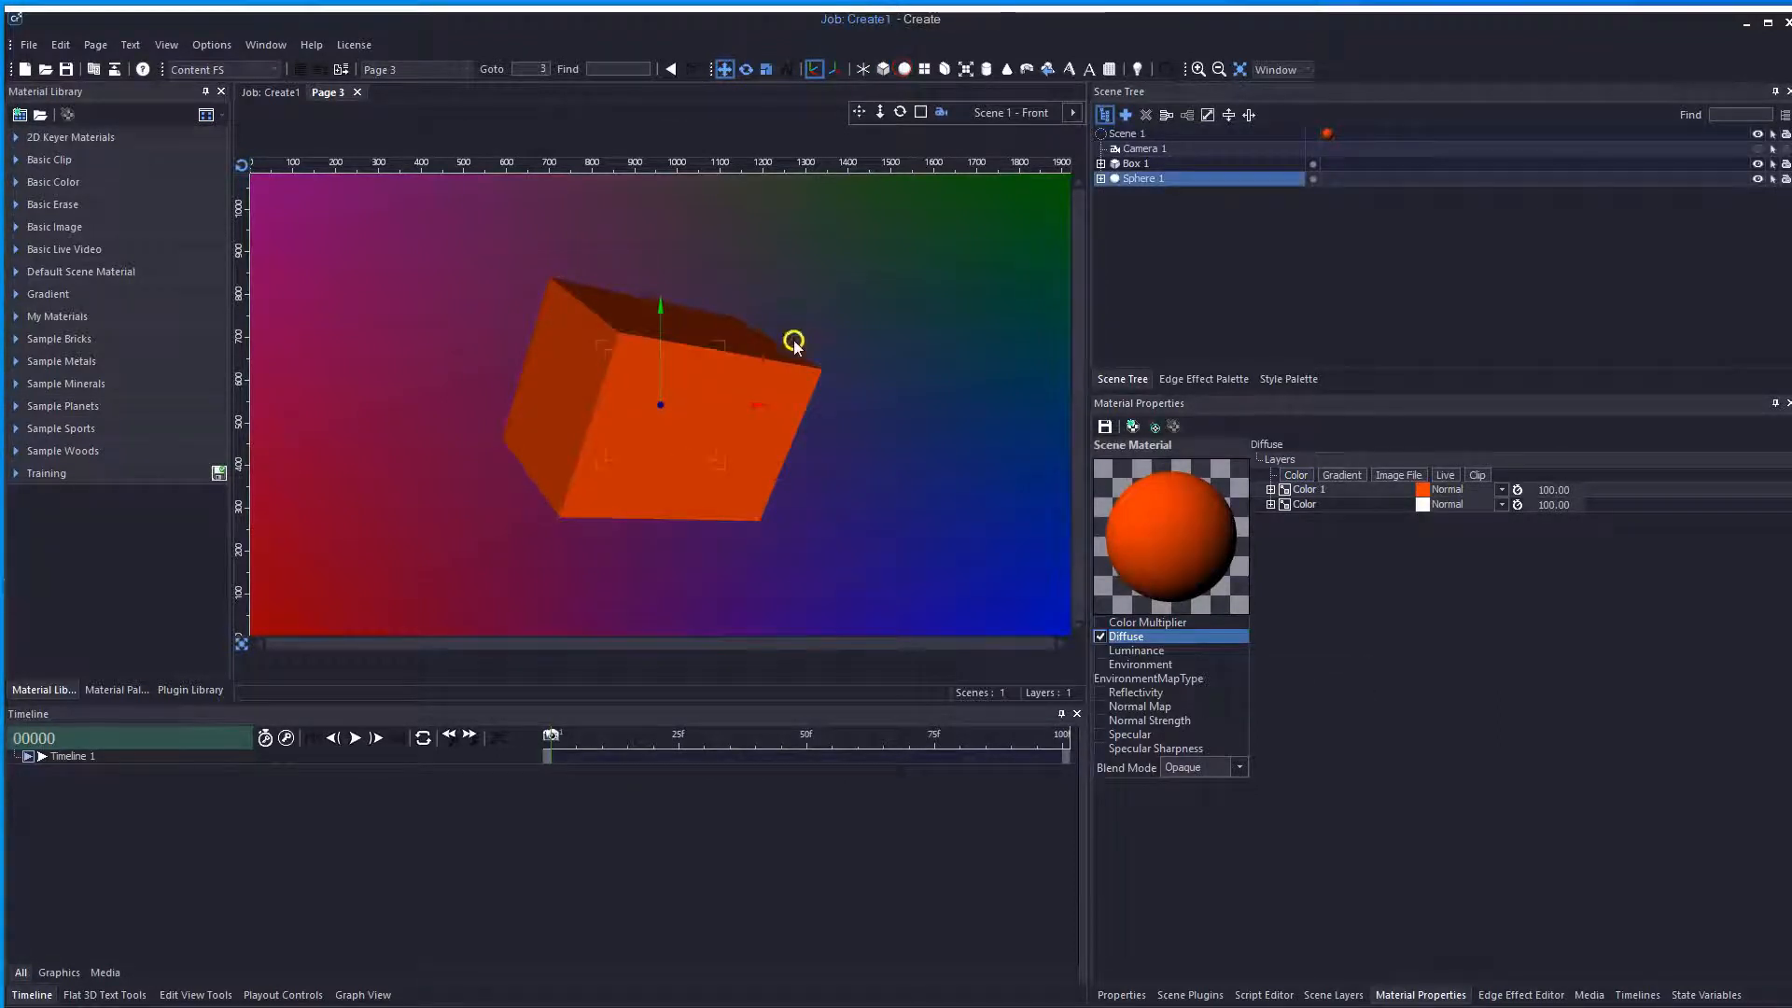
drag(767, 408, 1023, 408)
- Delete the orange color layer from the scene material and remove the sphere from the scene
click(1325, 131)
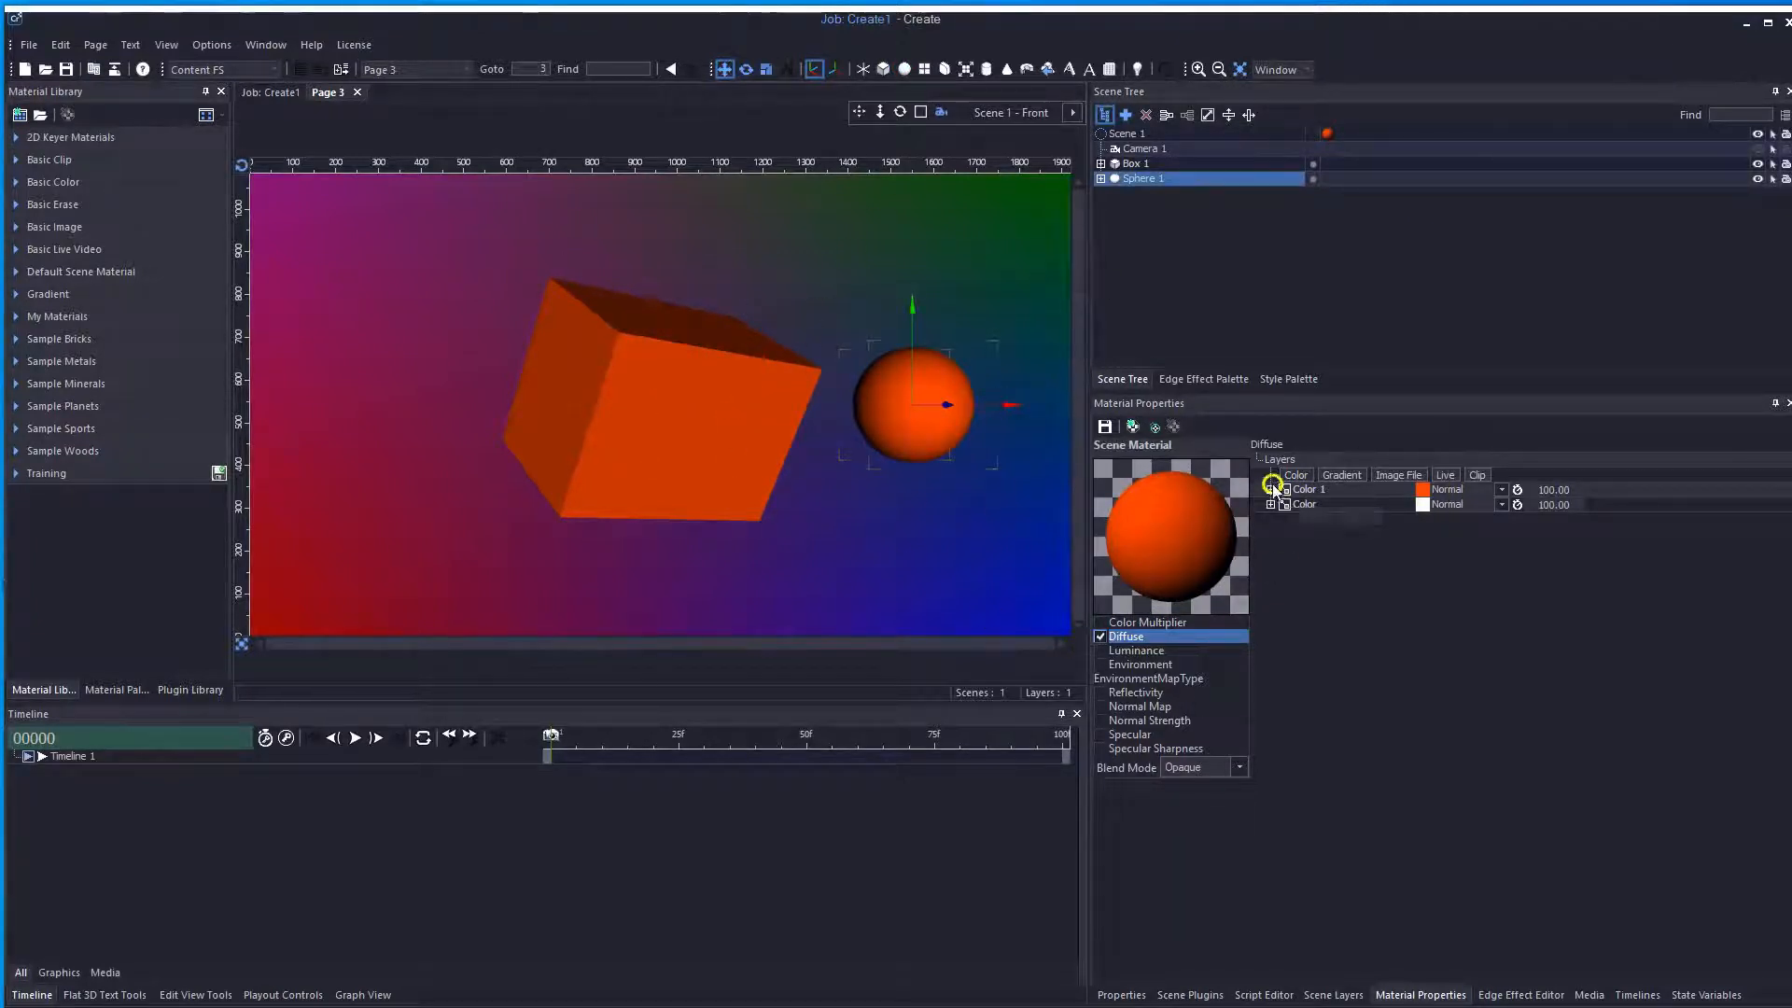
right_click(1307, 489)
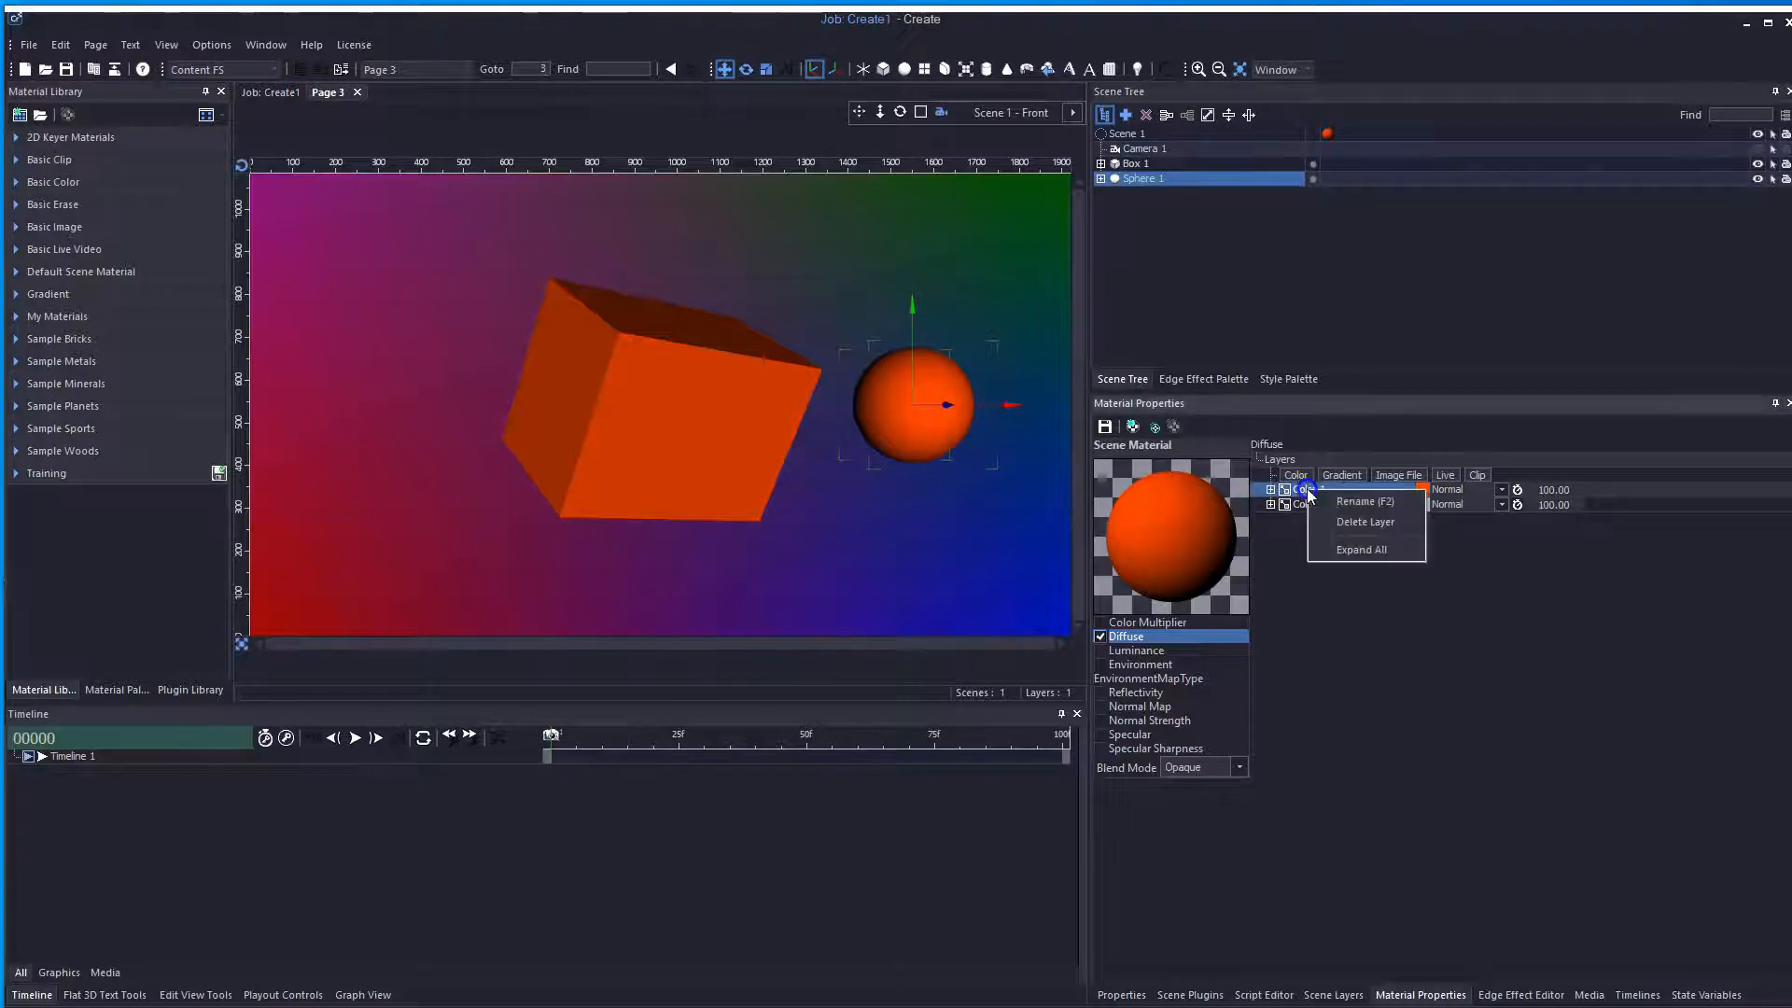
click(1364, 521)
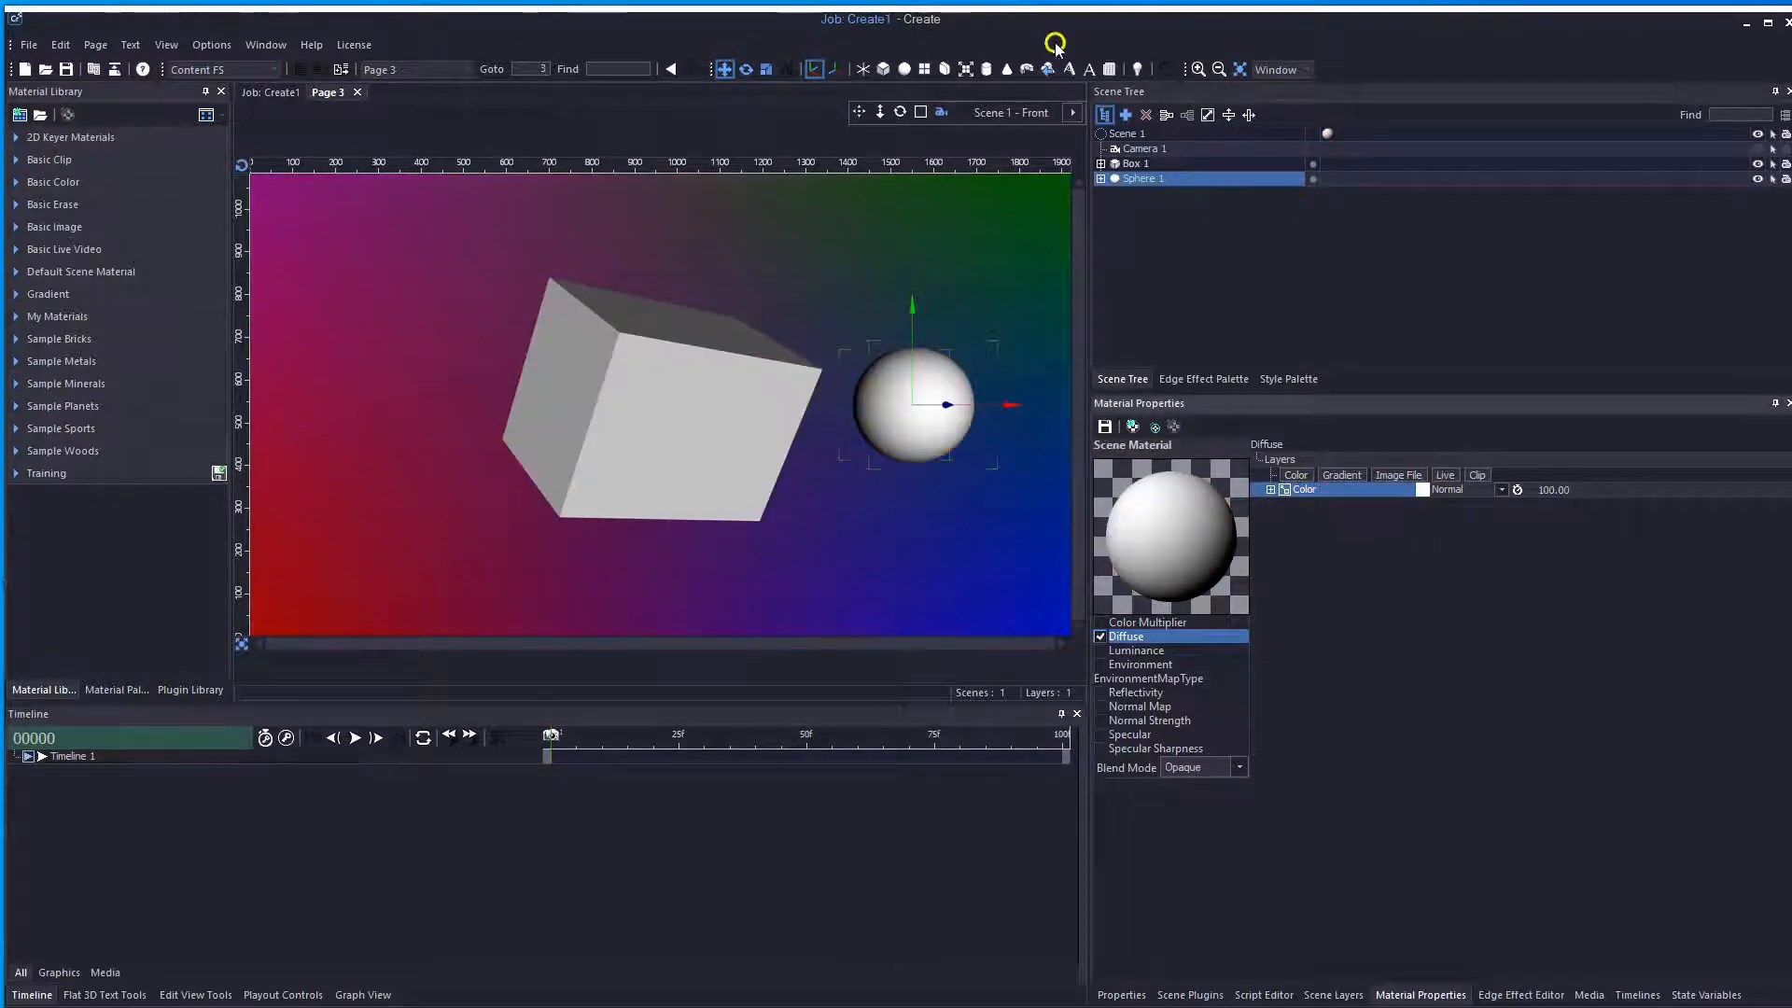
click(1144, 179)
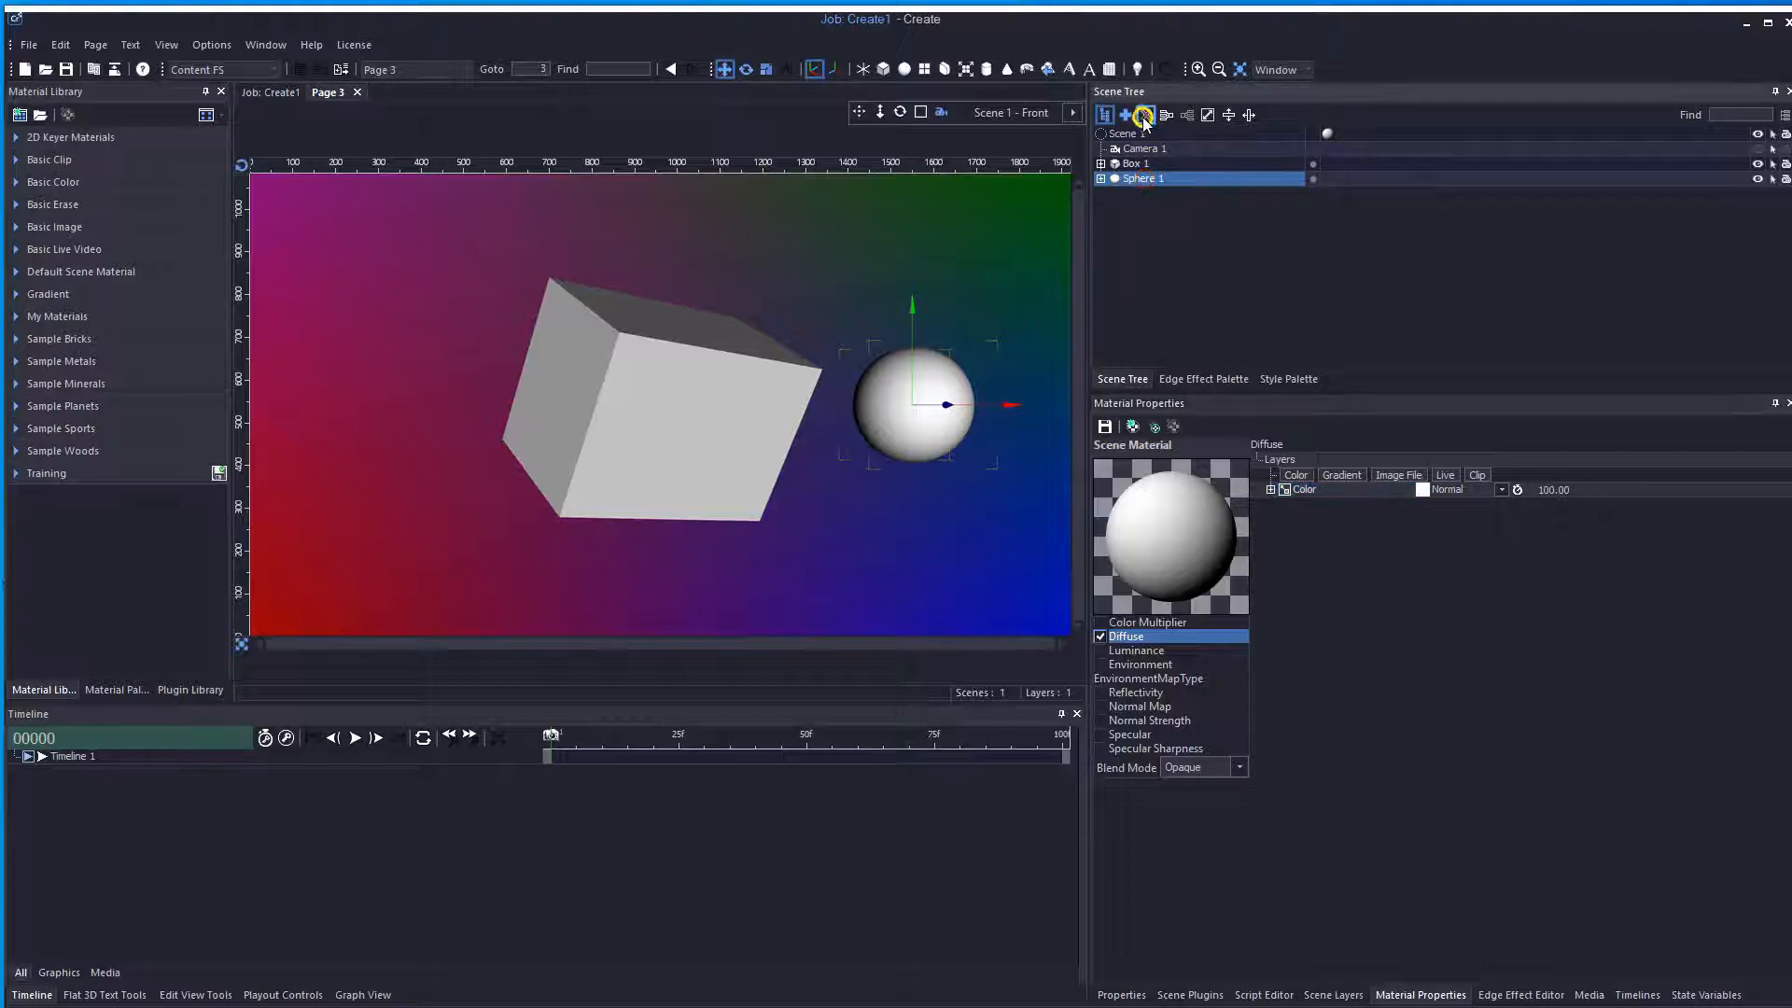
click(1144, 115)
- Create a new material with a green diffuse color of RGB 54, 255, 95 and apply it to Box 1
click(1131, 428)
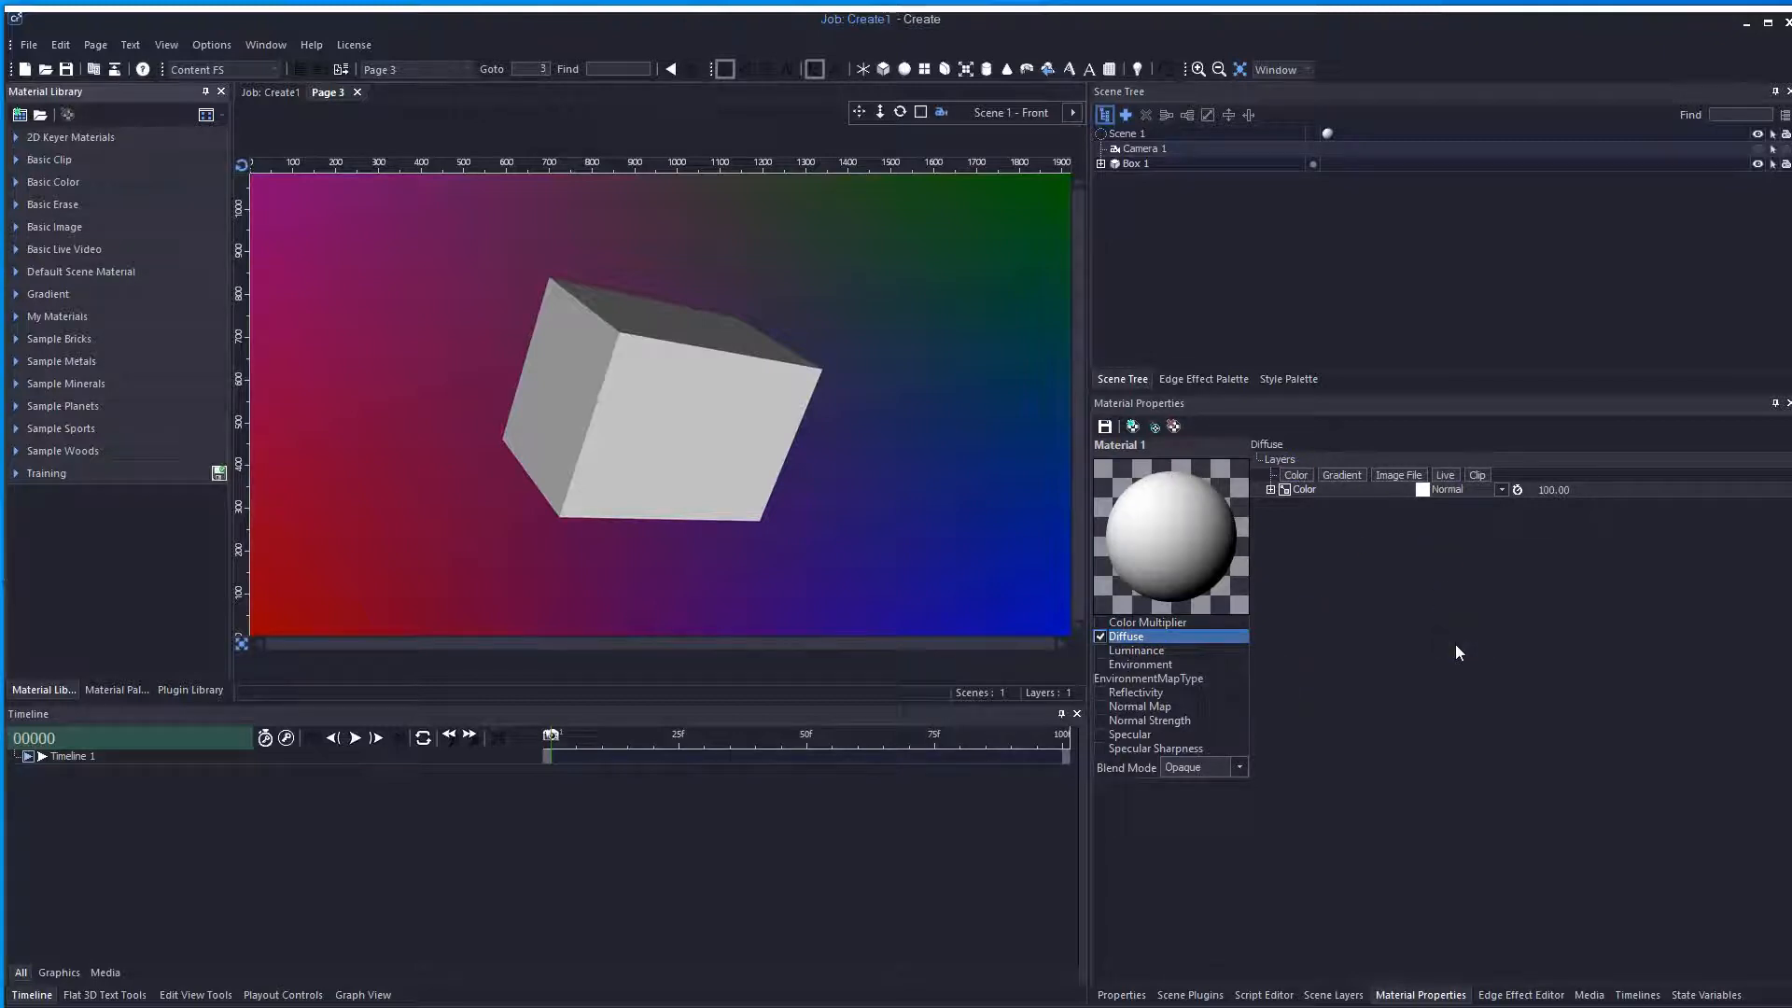
click(1421, 490)
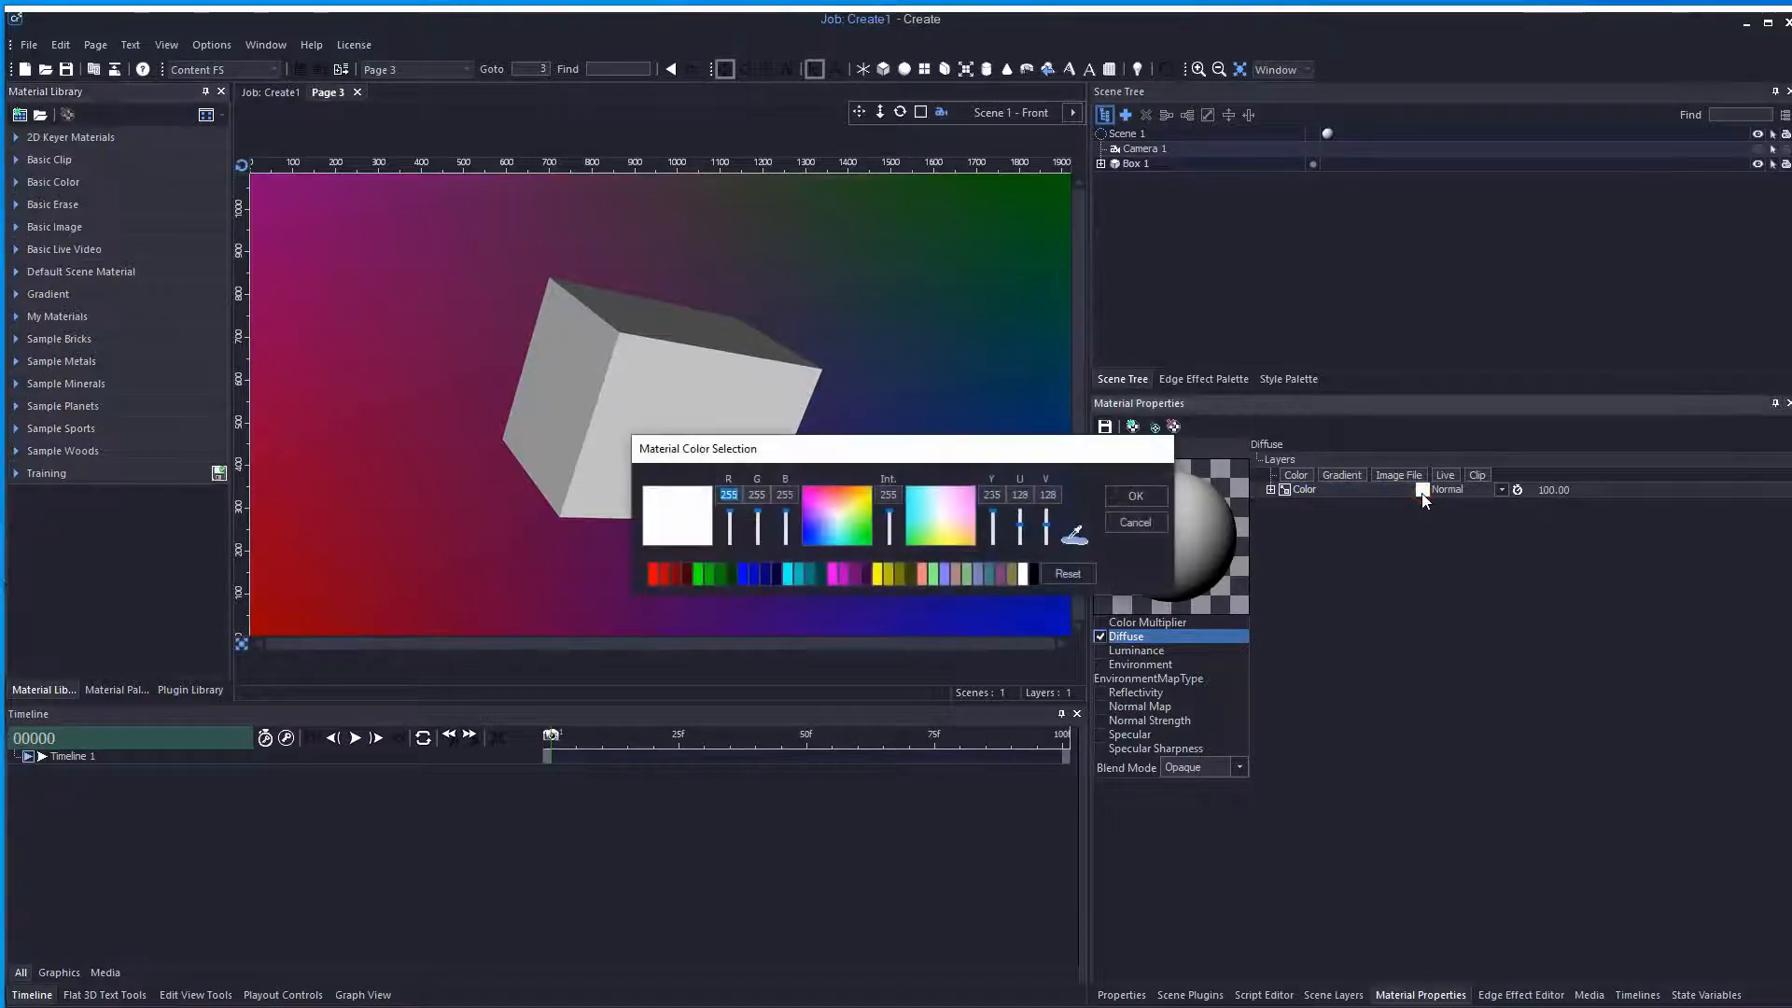
click(853, 530)
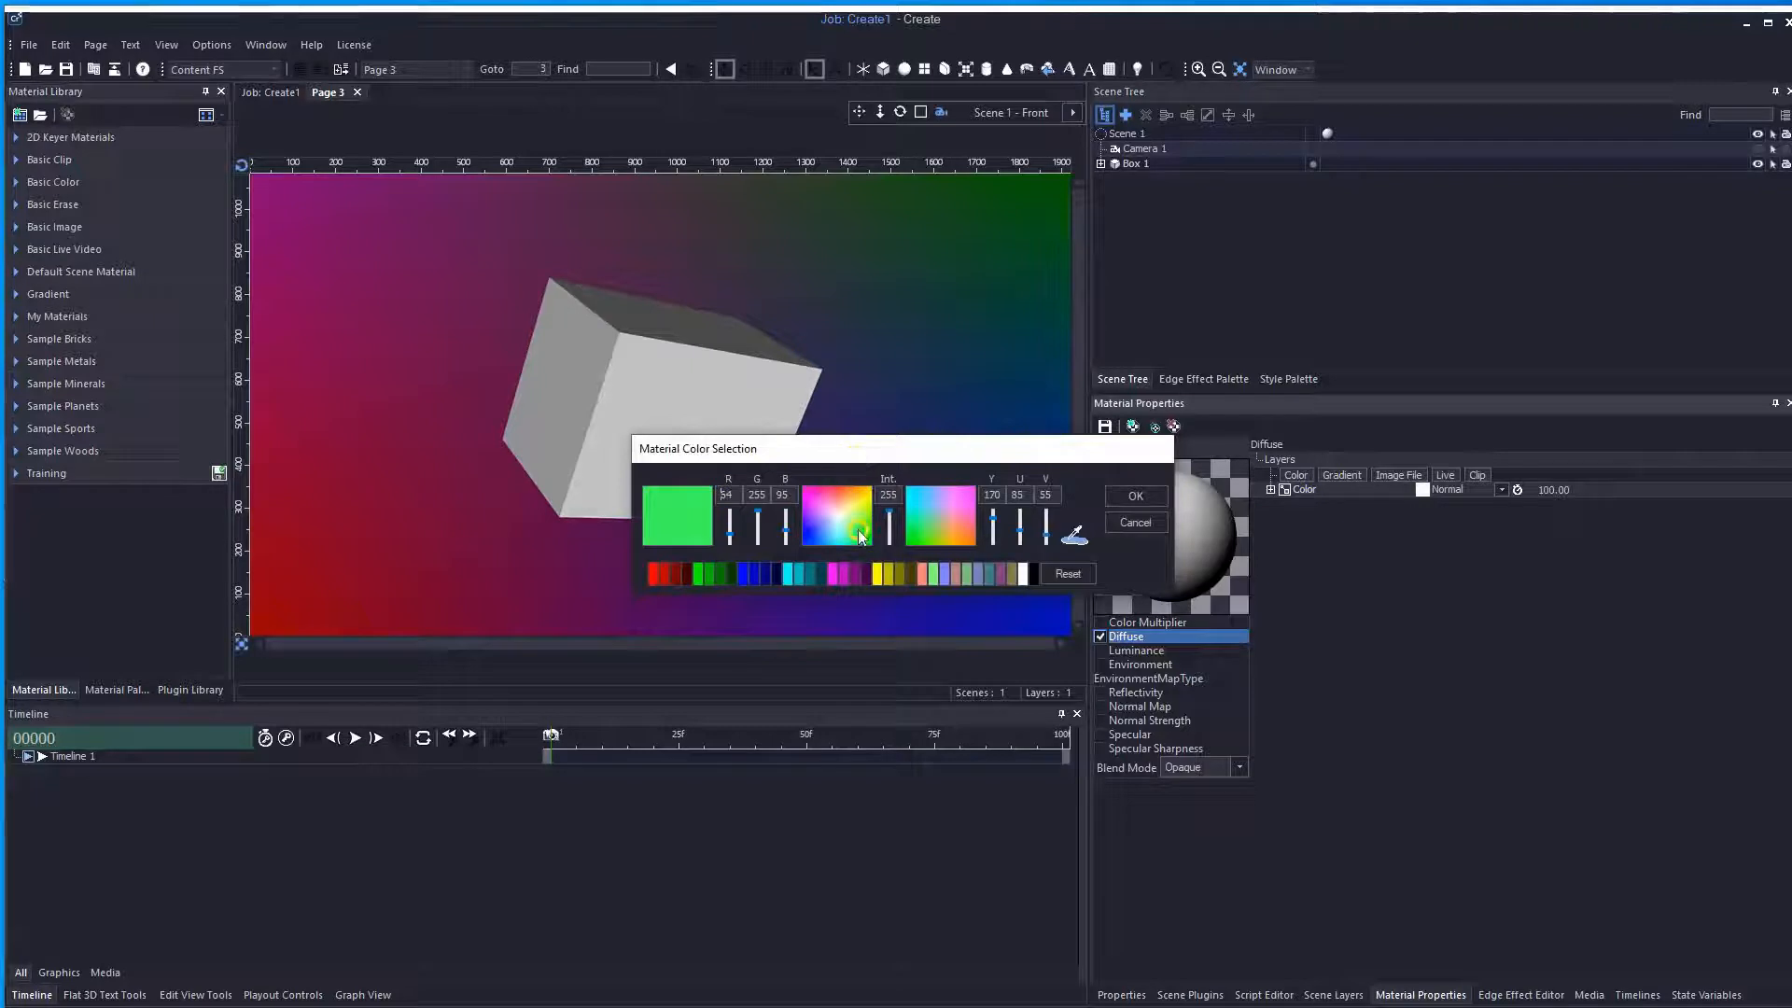
click(721, 496)
click(1057, 492)
drag(892, 512, 891, 490)
click(1146, 495)
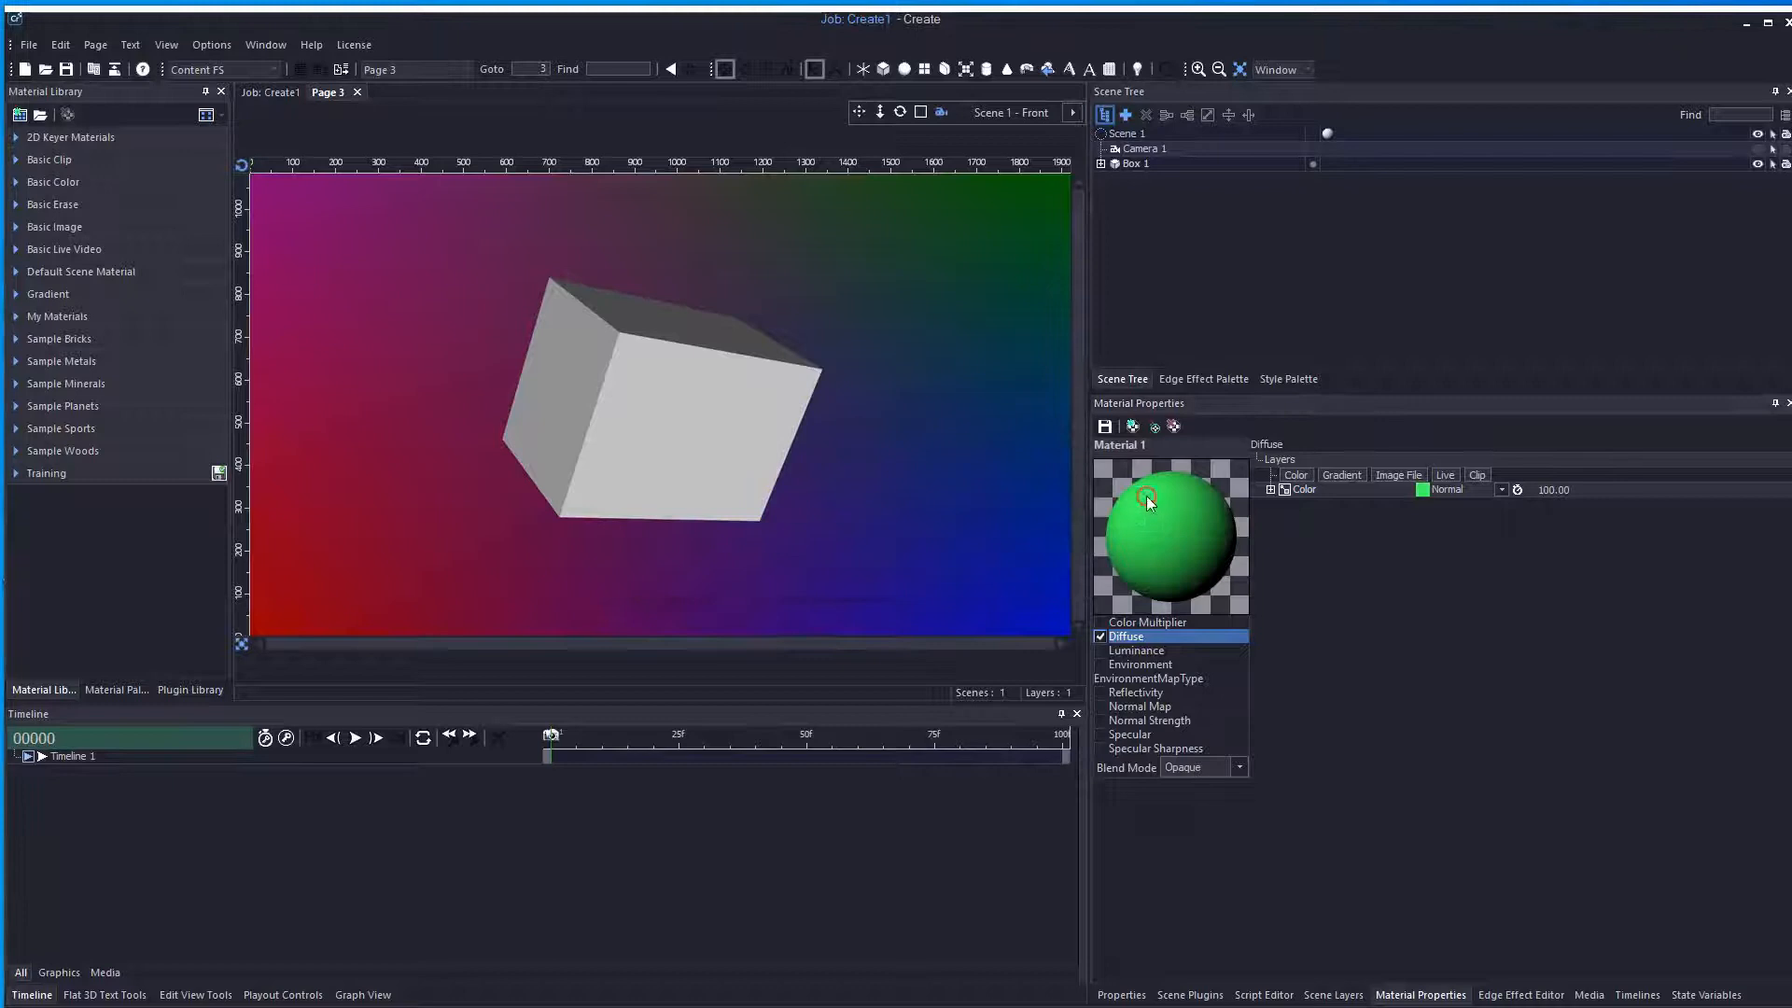
drag(1173, 532, 1141, 168)
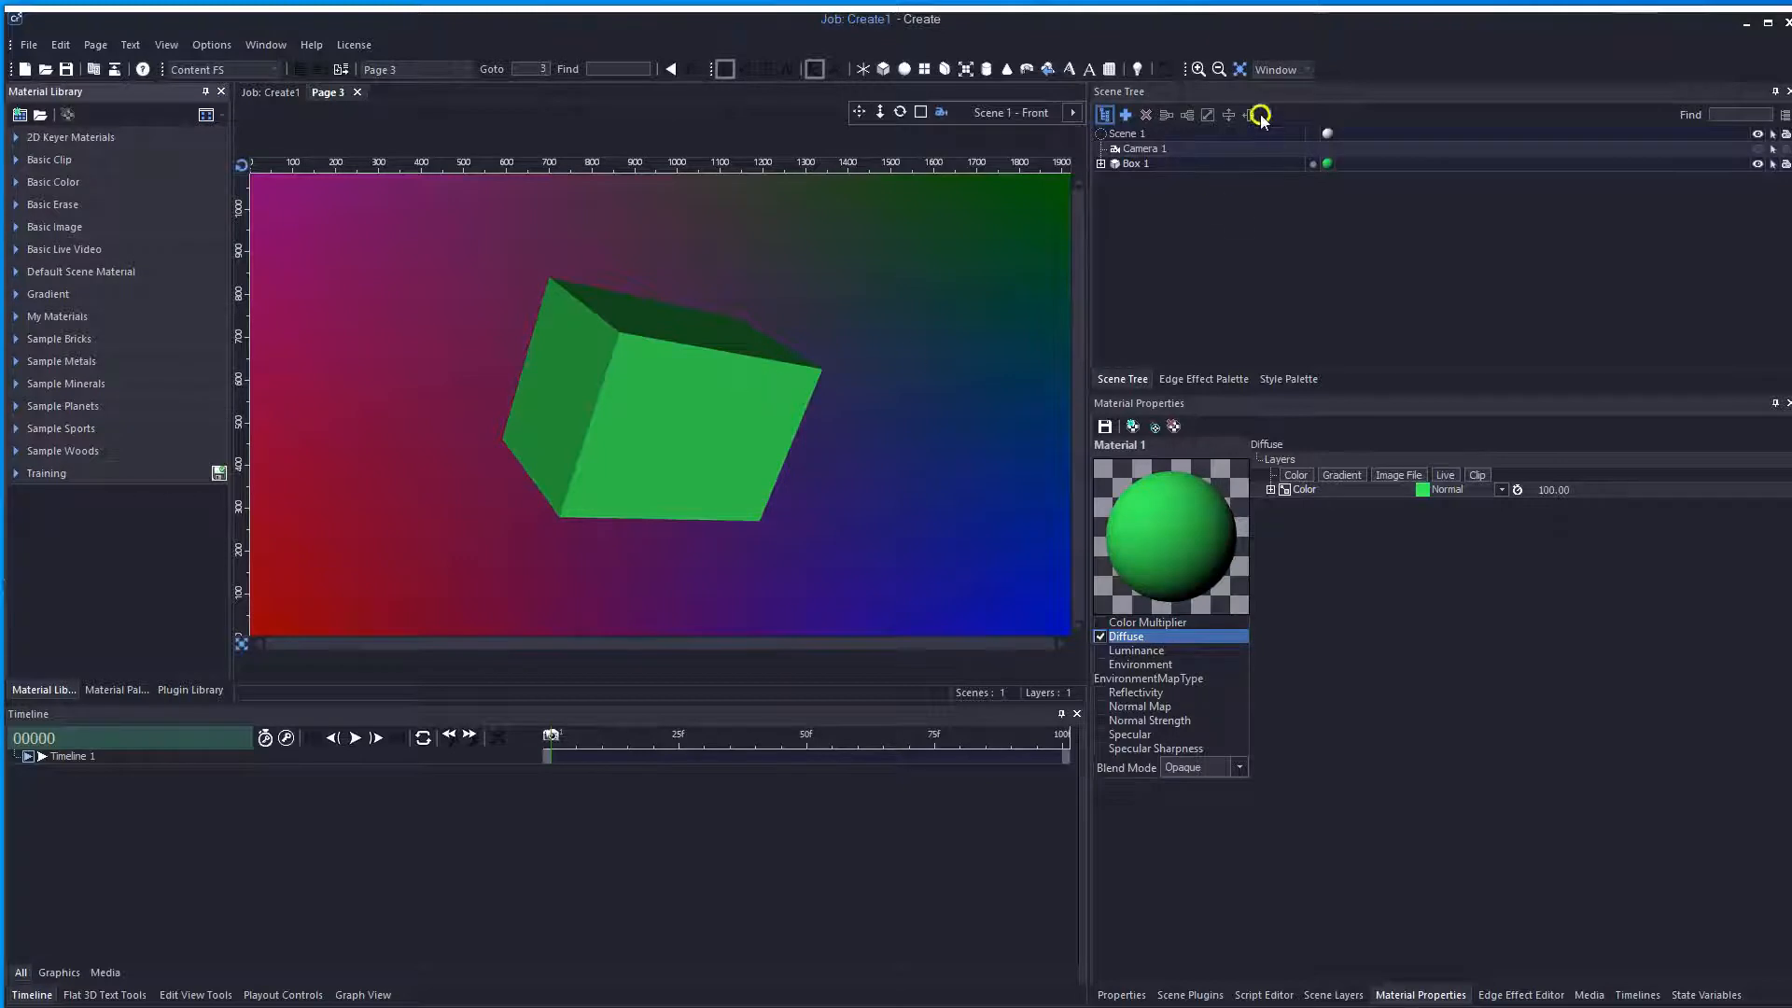
- Turn Box 1 about its Y axis to 74, and bring the Y rotation back to 40
click(1142, 164)
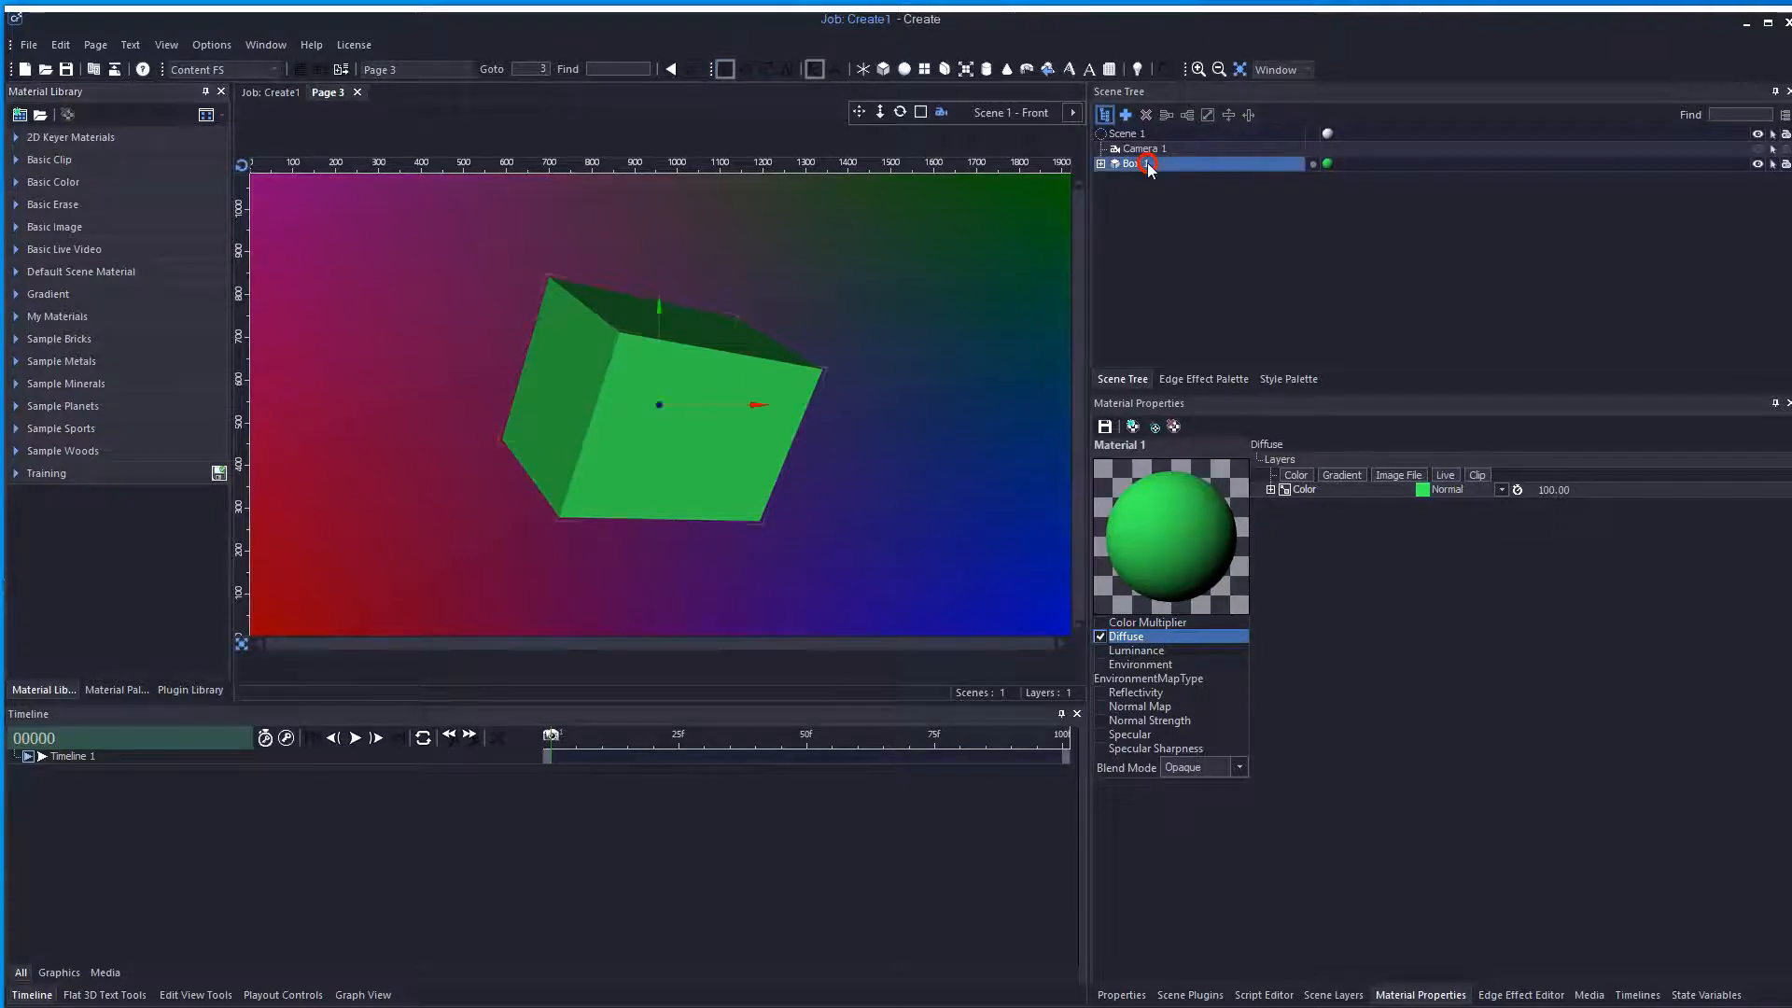
click(1115, 993)
drag(1412, 501, 1448, 503)
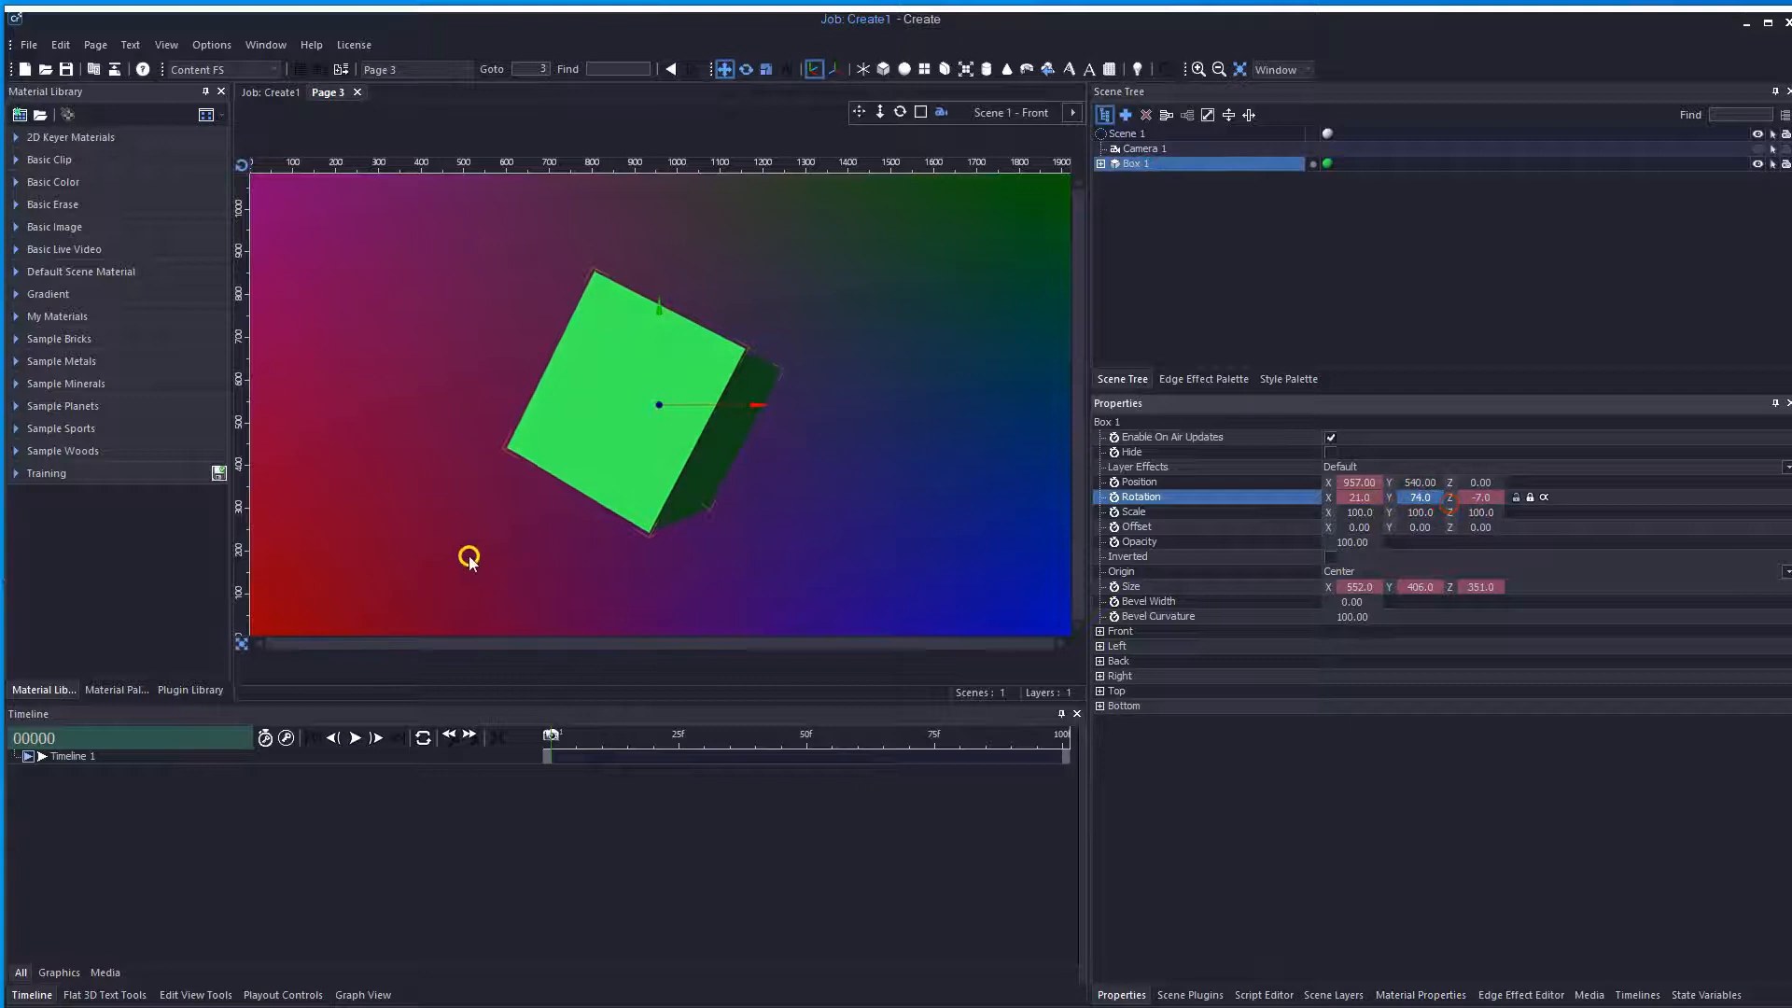
drag(1414, 497, 1387, 497)
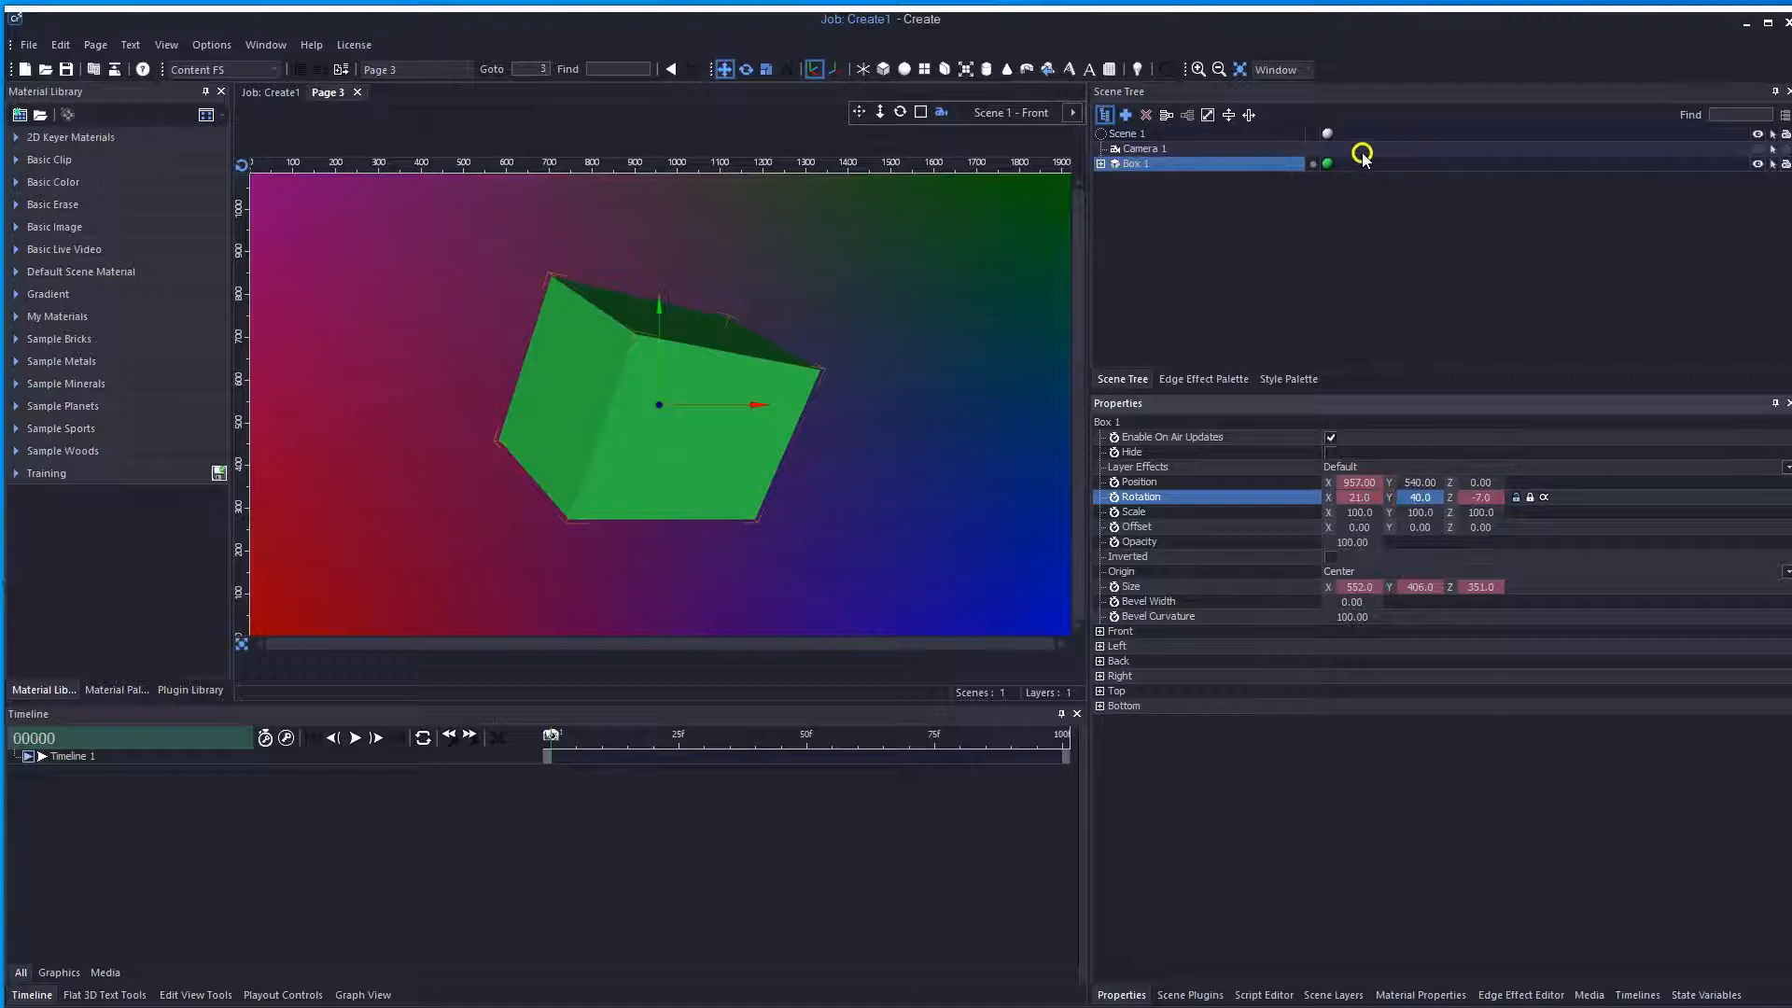
- Add a green color layer with intensity 224 to the Luminance channel of the box's material
click(1327, 163)
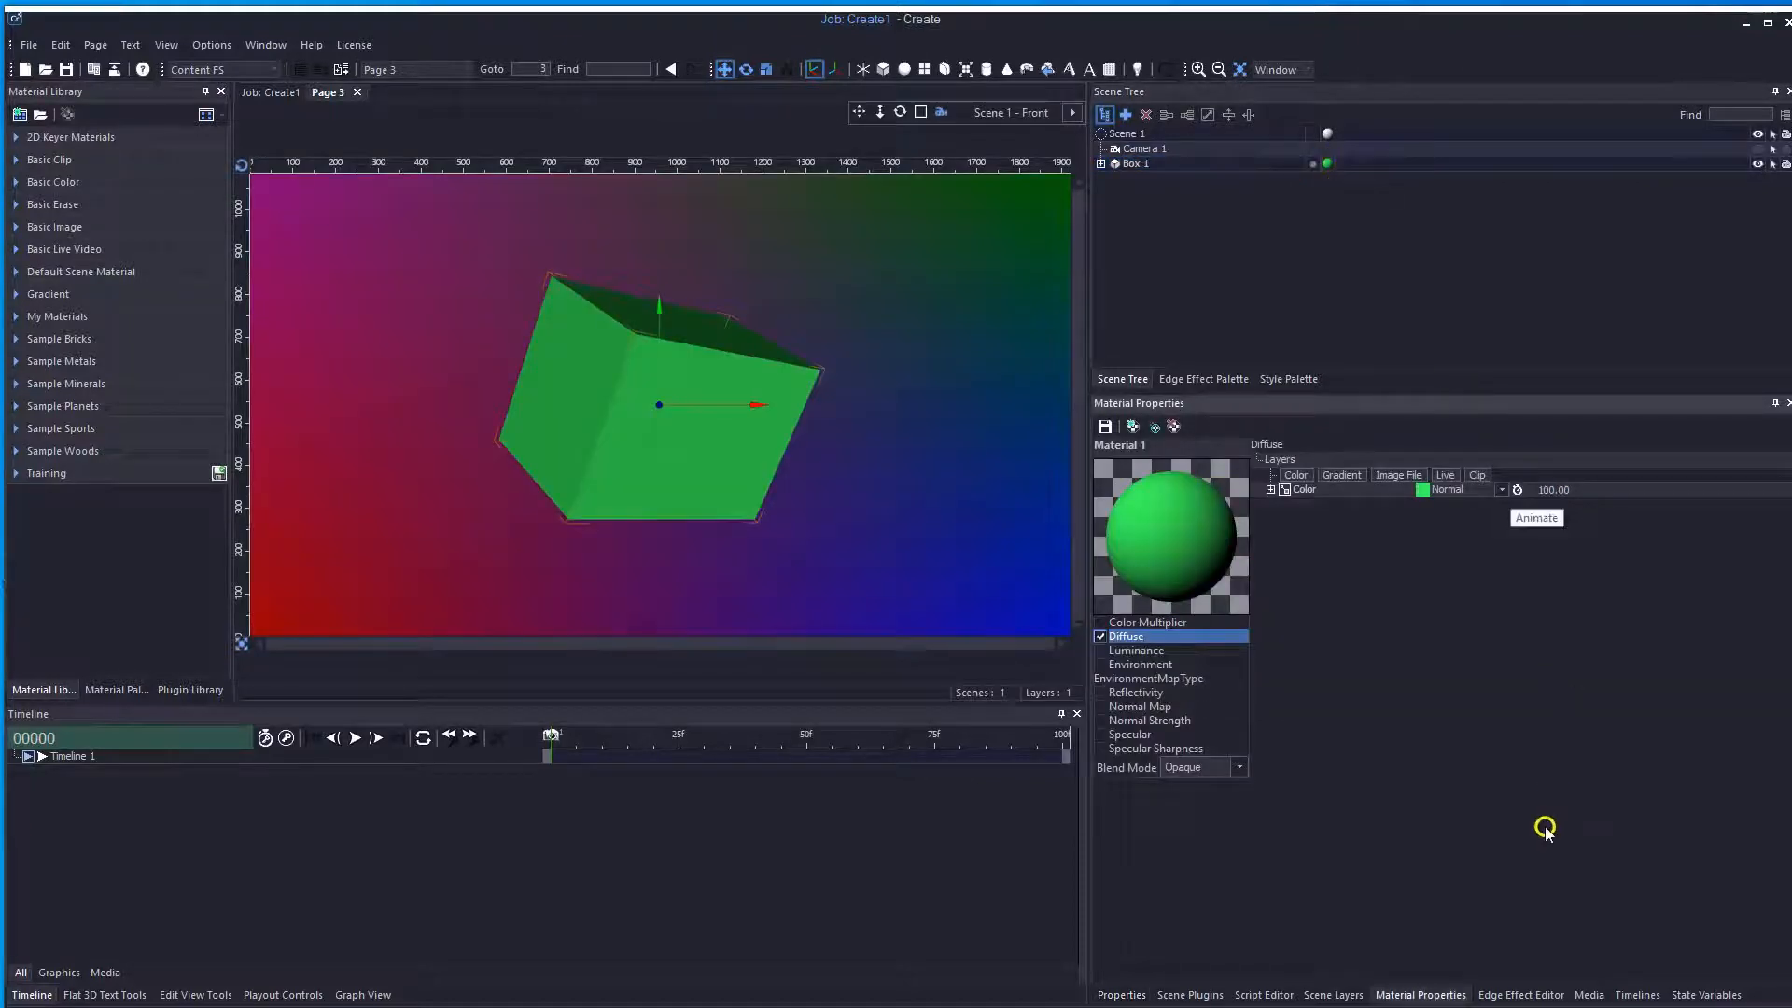
click(1137, 652)
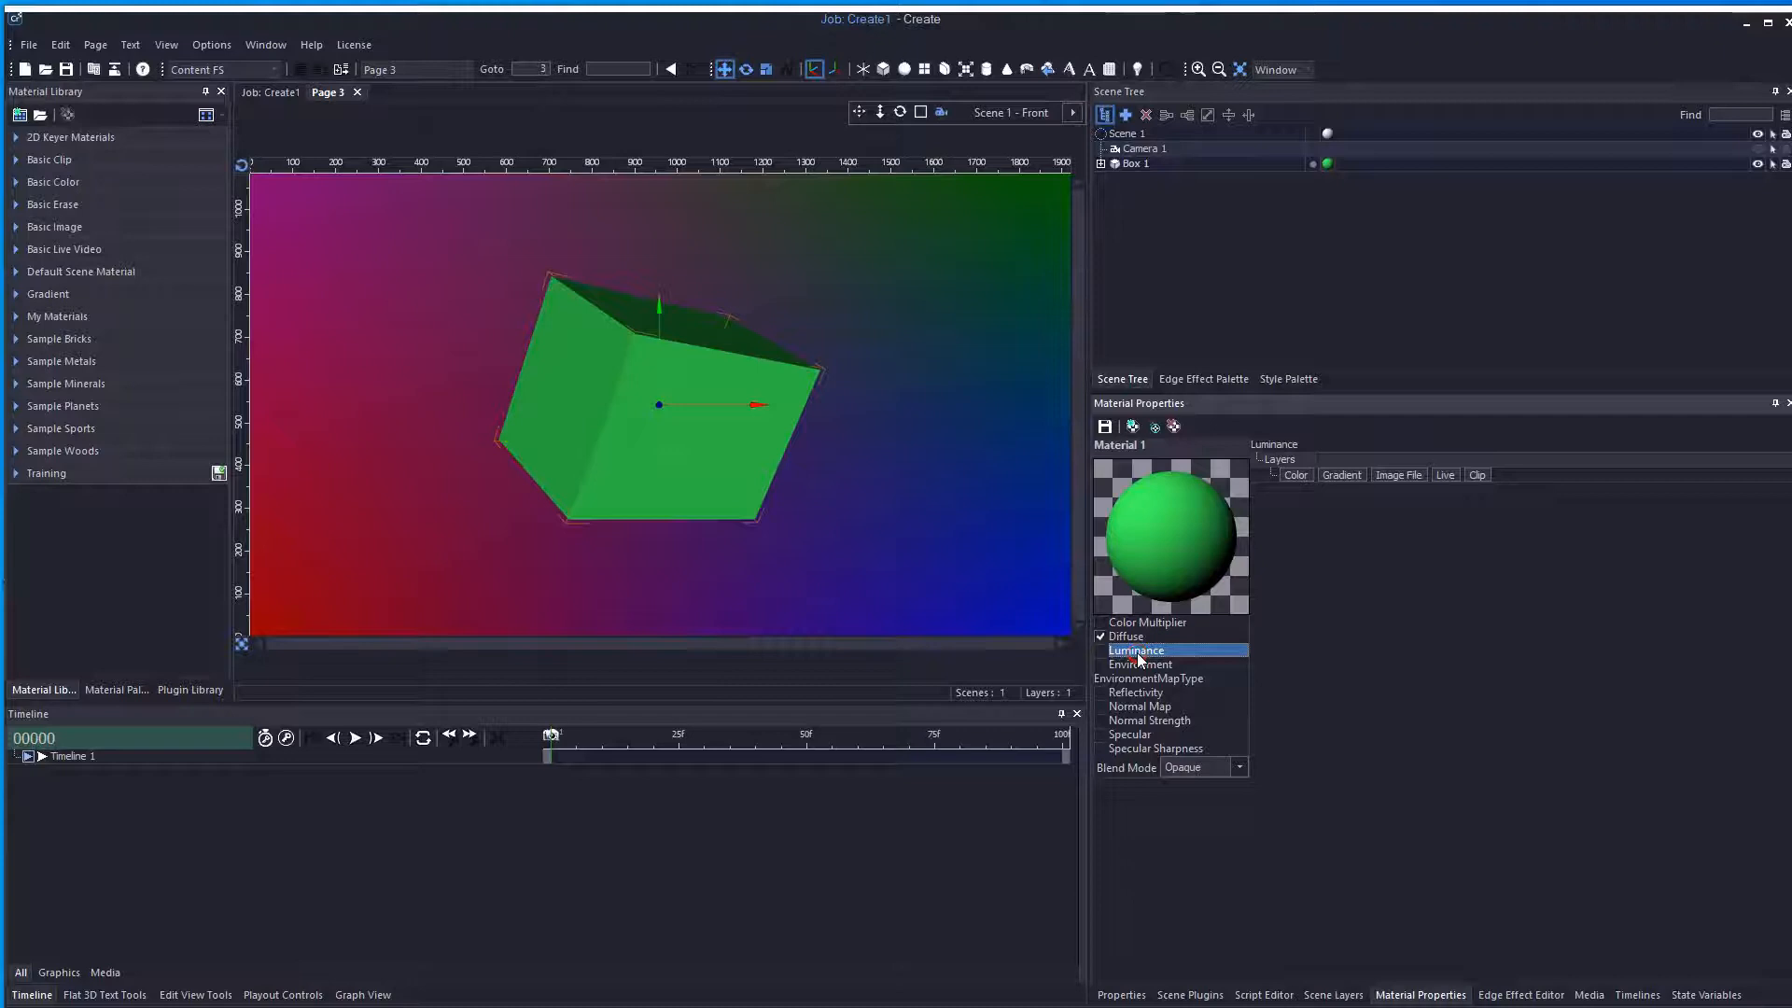
click(1297, 475)
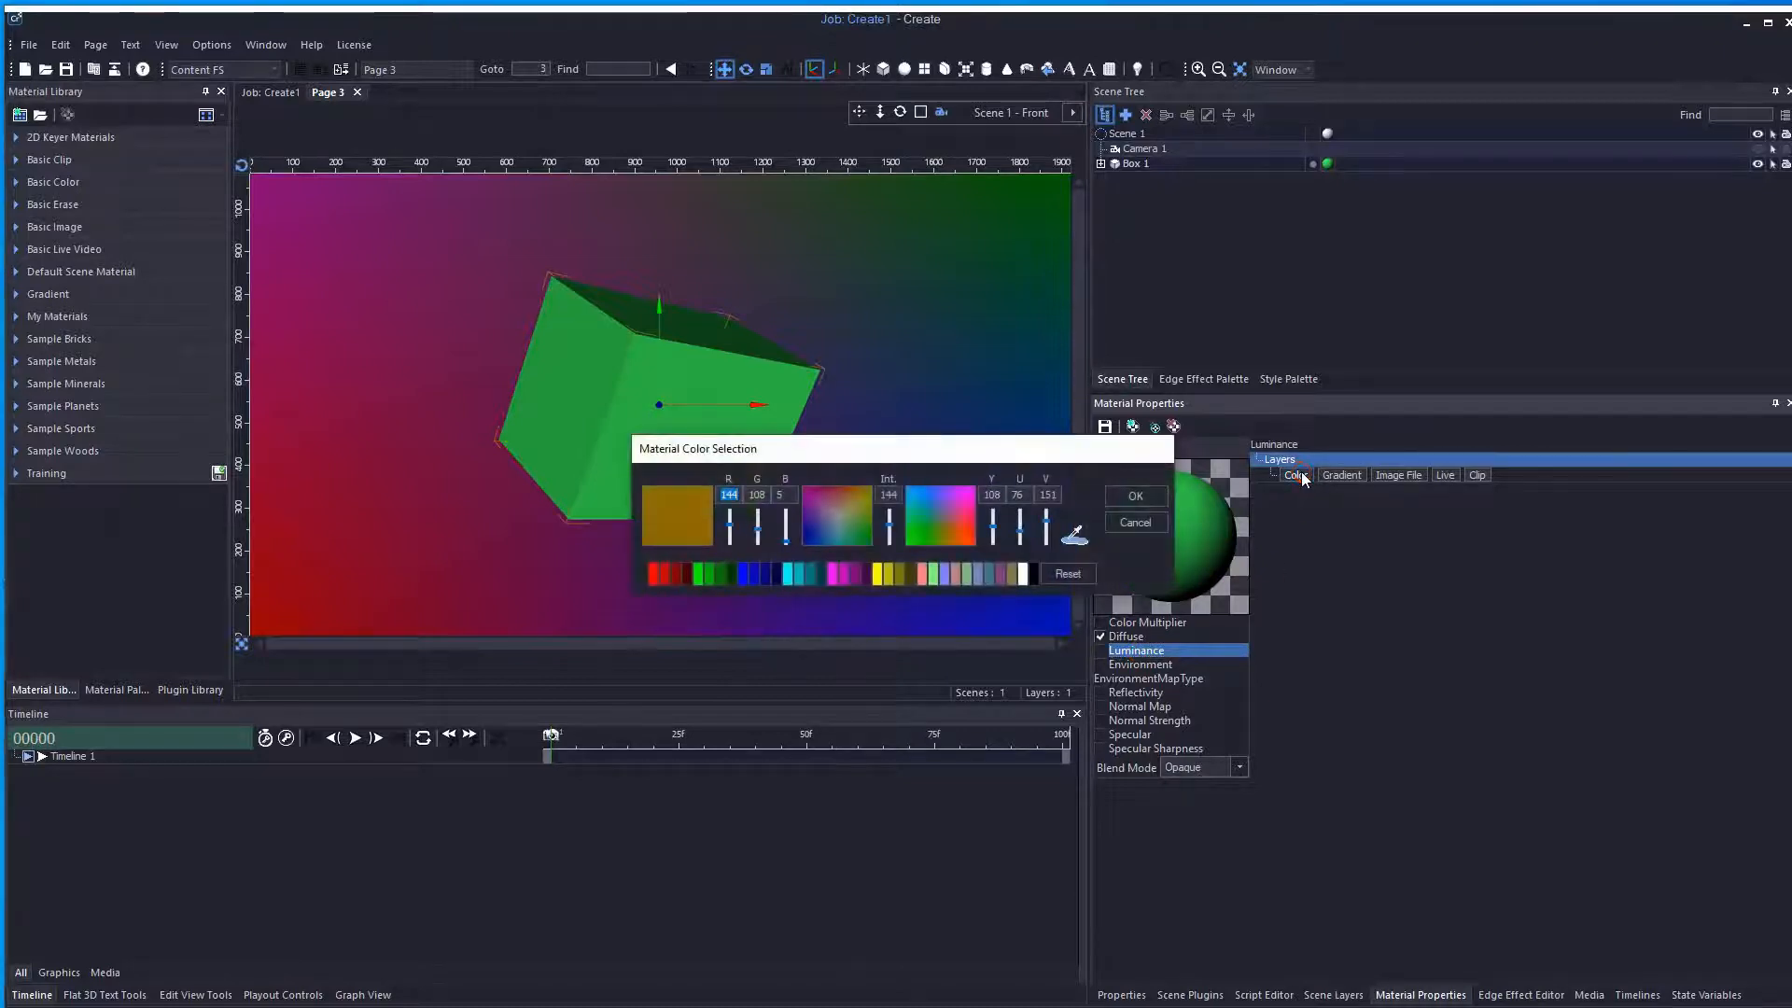
drag(889, 524, 890, 511)
click(870, 541)
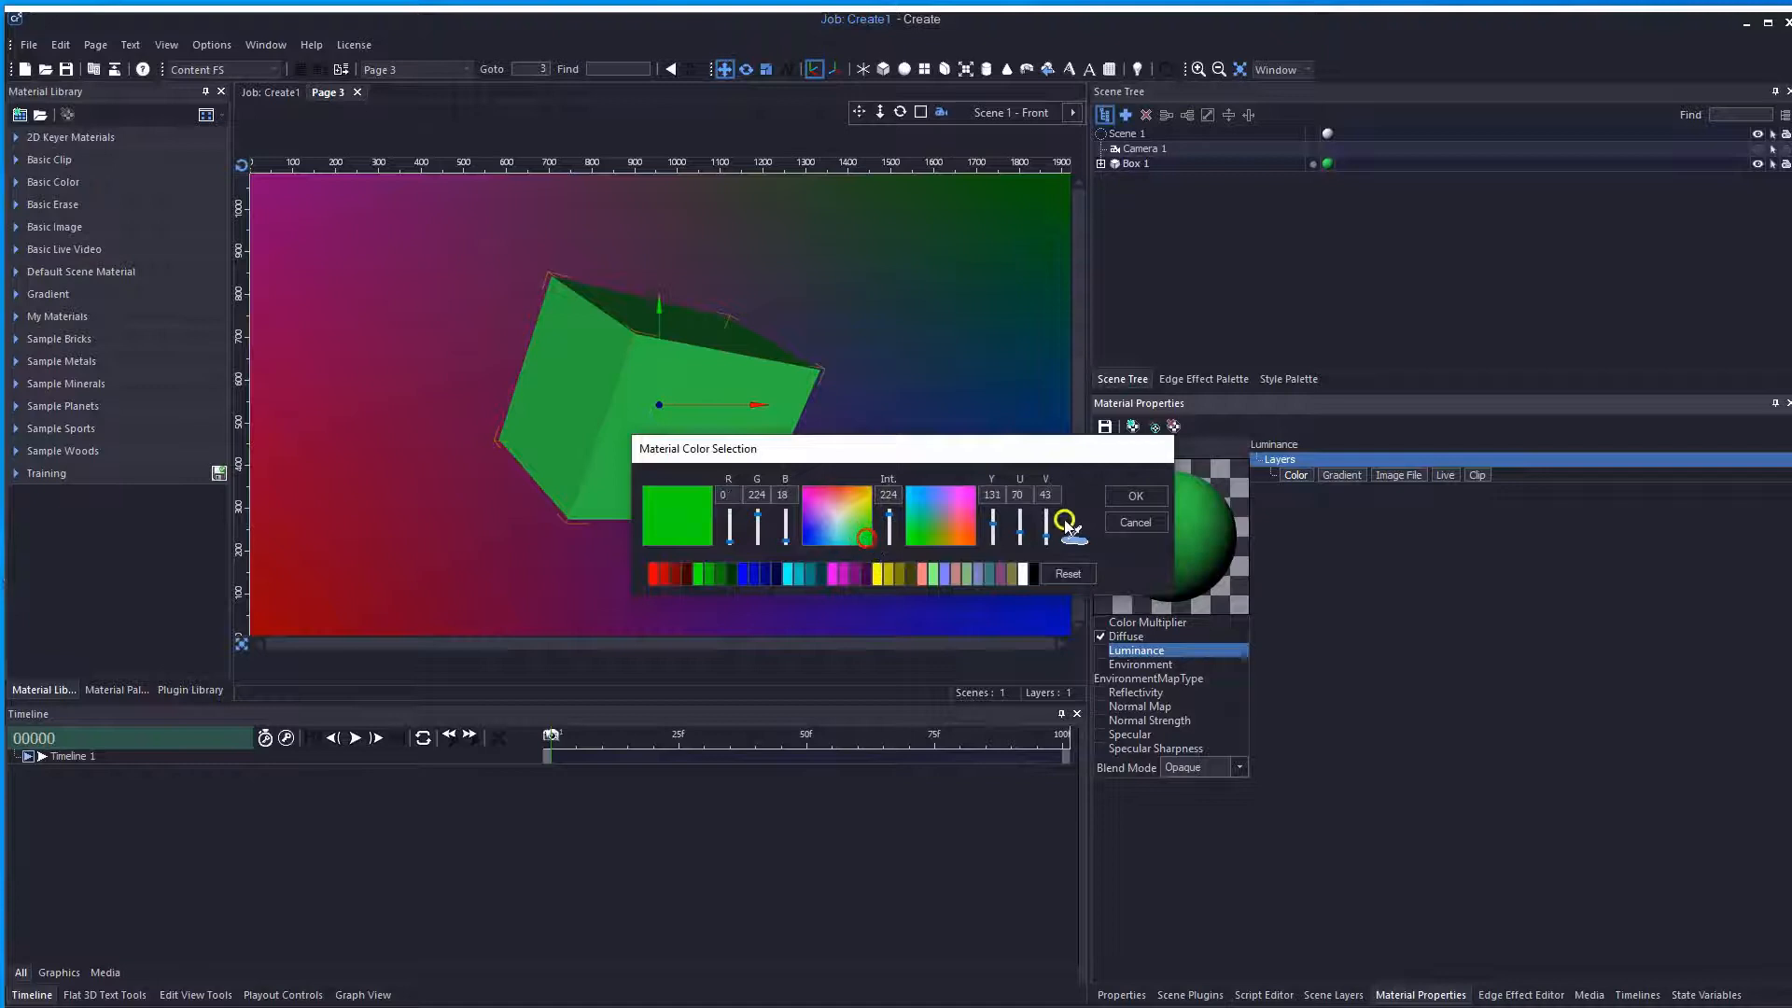
click(1129, 493)
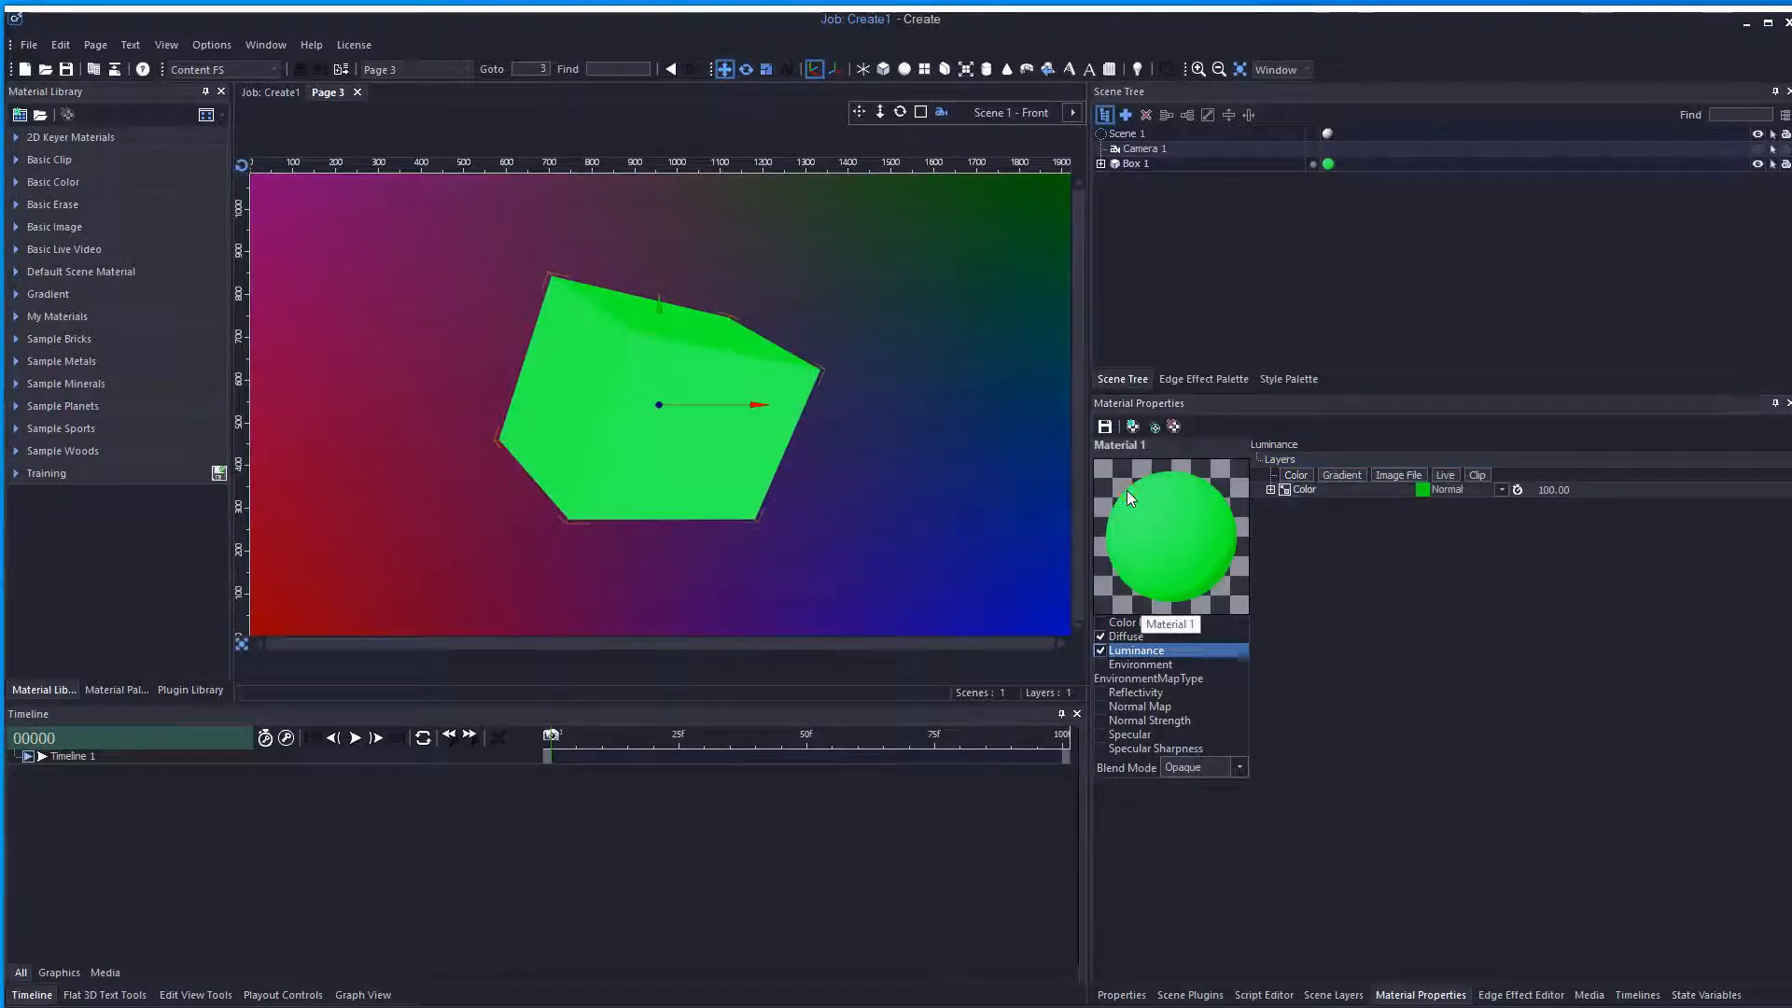
- Lower the luminance color layer's opacity to 0 and restore it to 100
click(1133, 653)
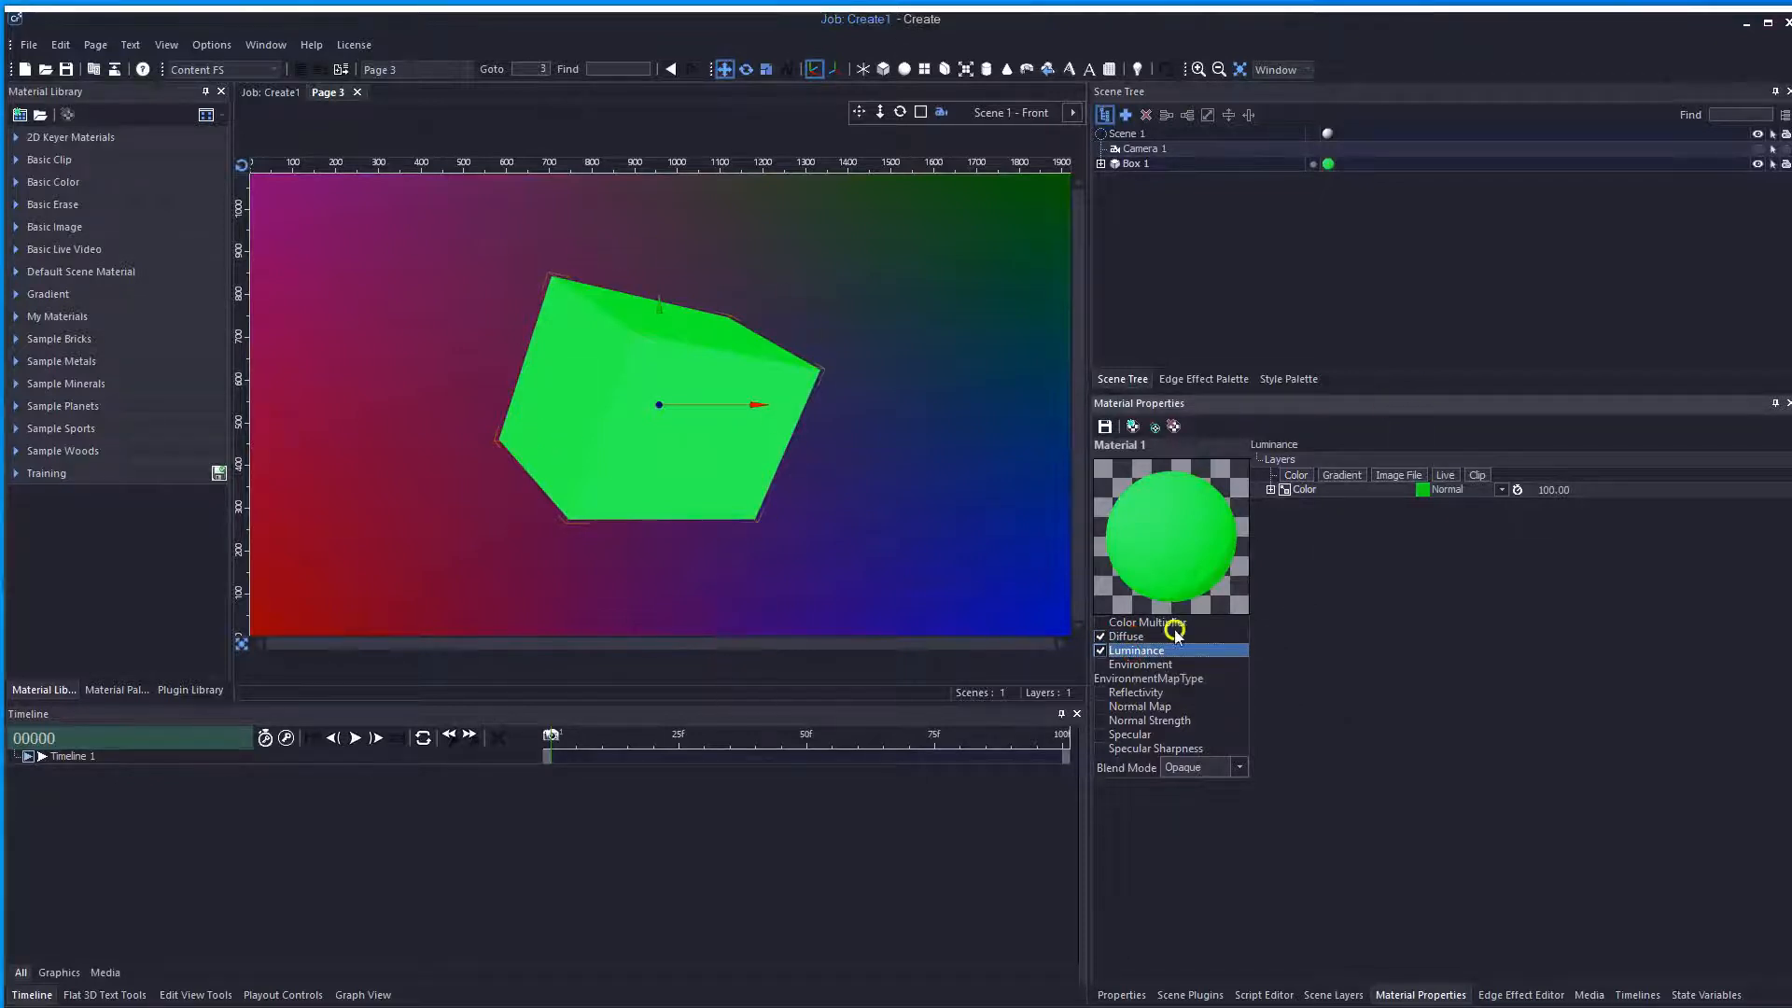
drag(1554, 489, 1319, 488)
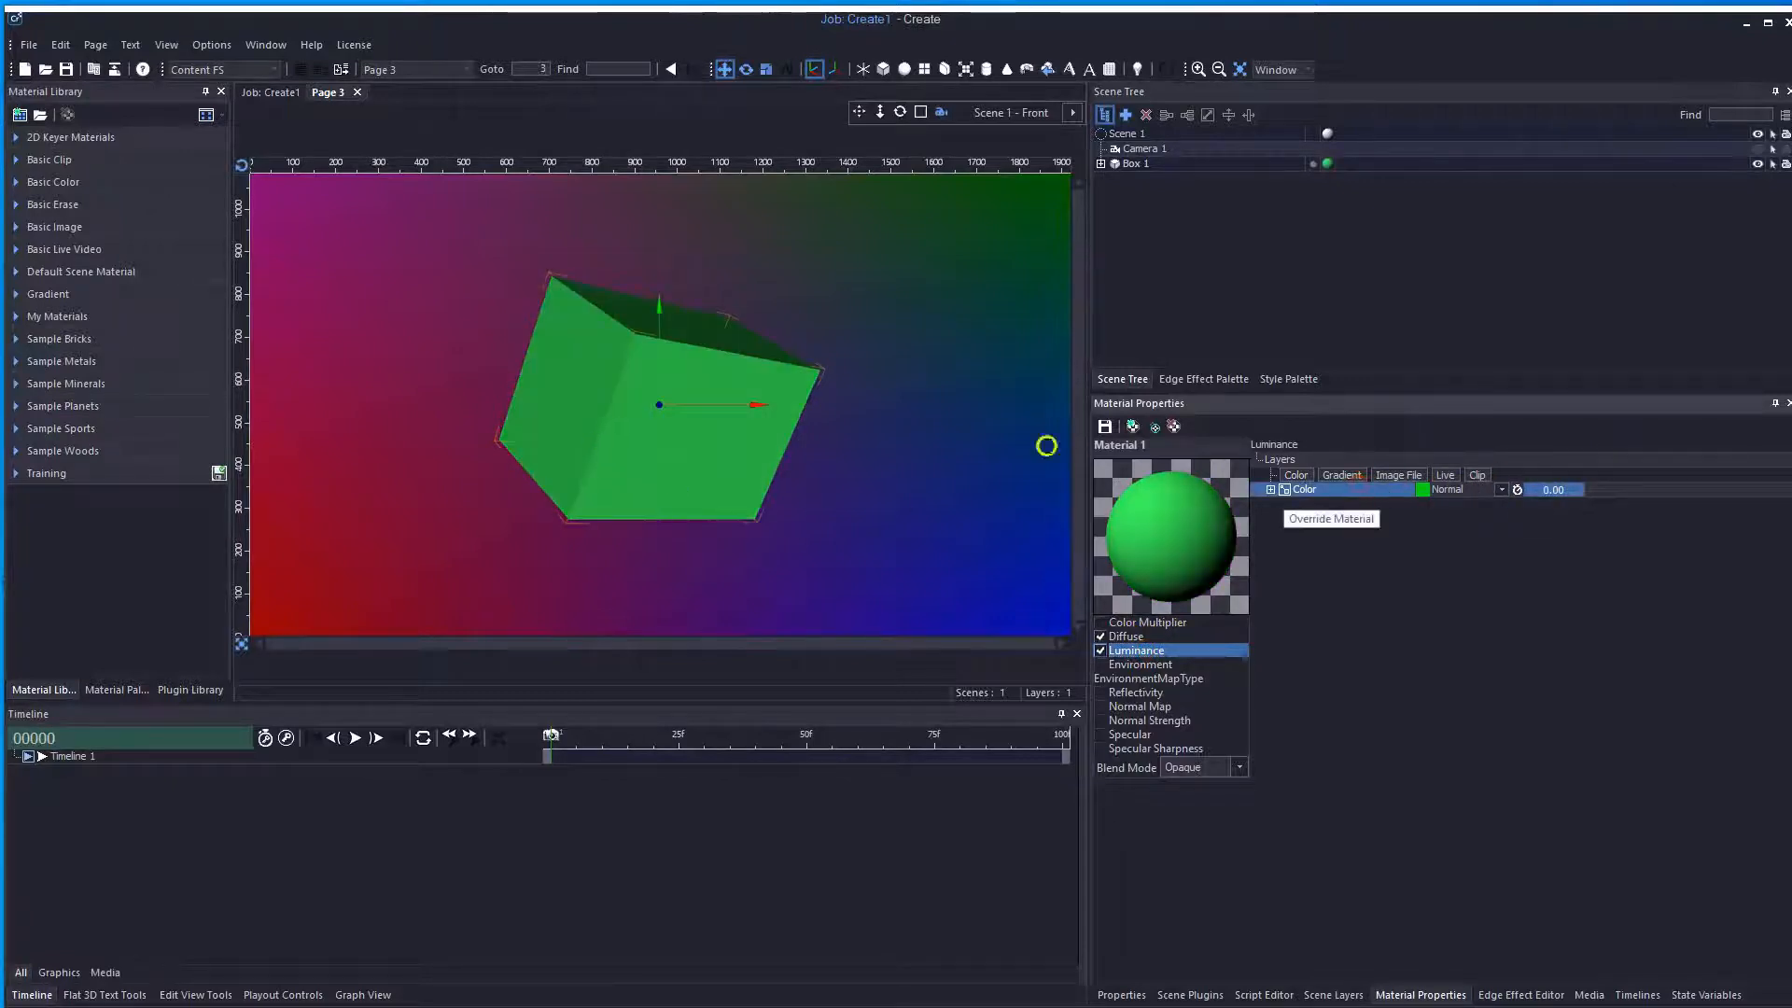
drag(1538, 490, 1788, 510)
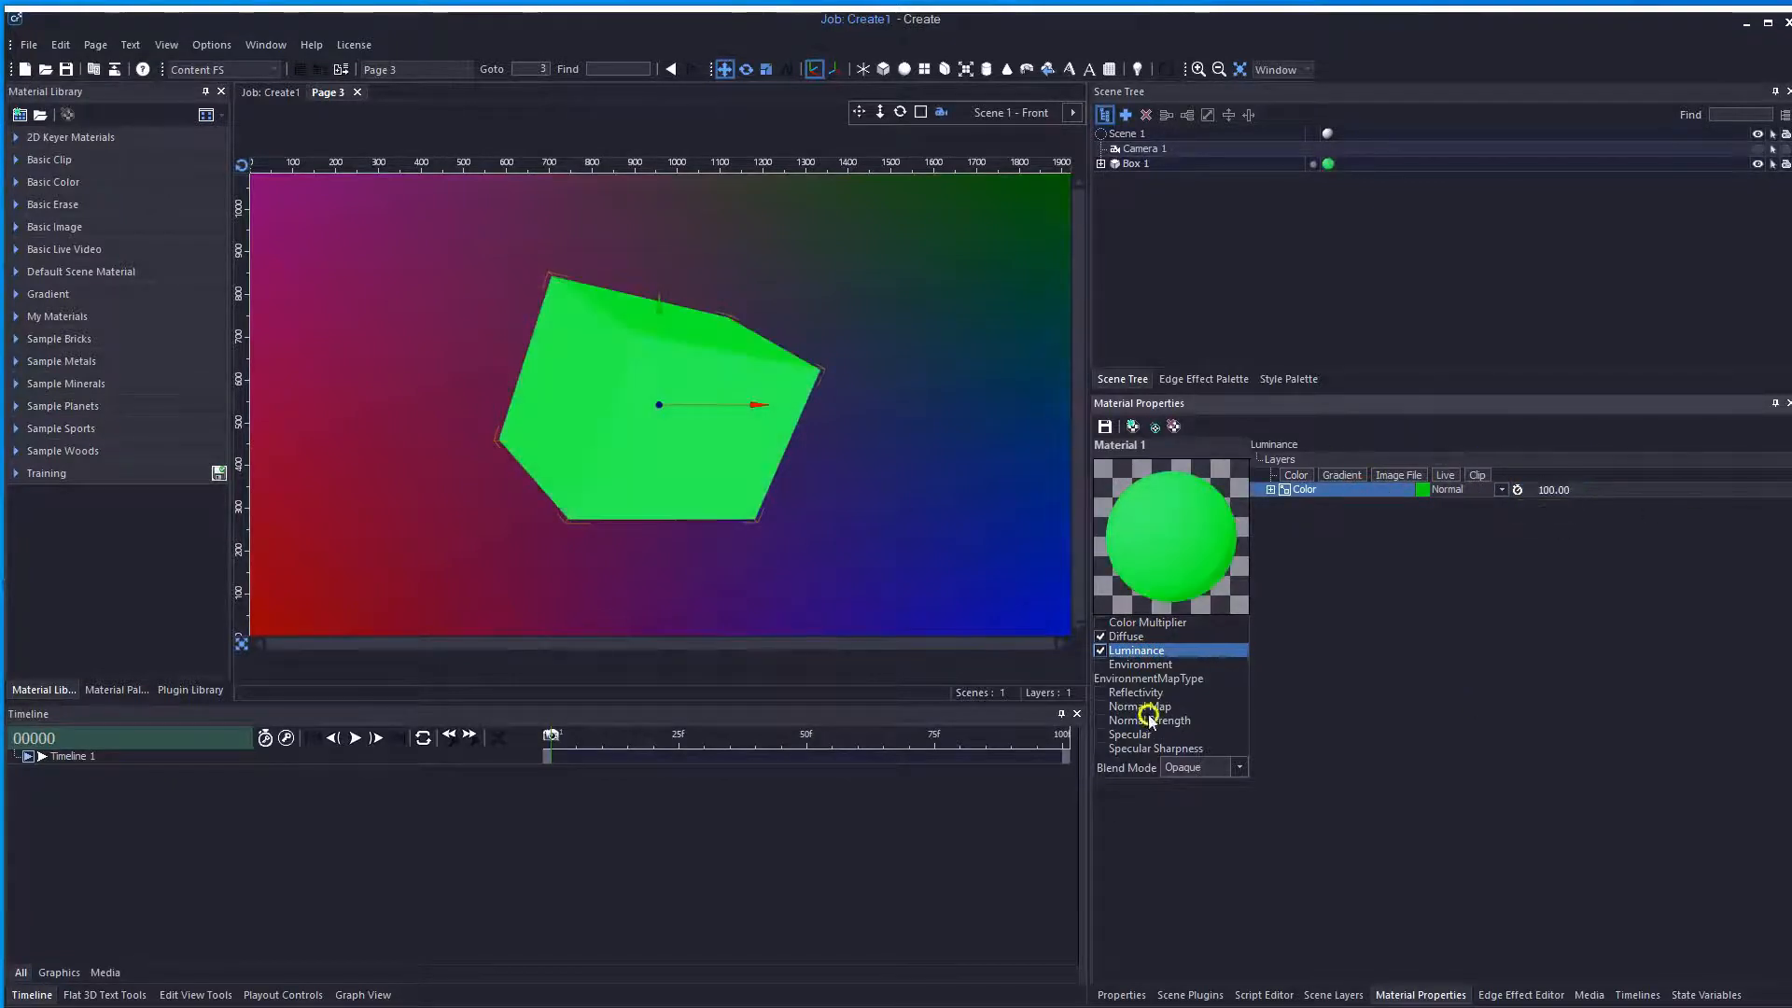
- Lower the diffuse color layer's opacity to 0 and restore it to 100
click(1120, 637)
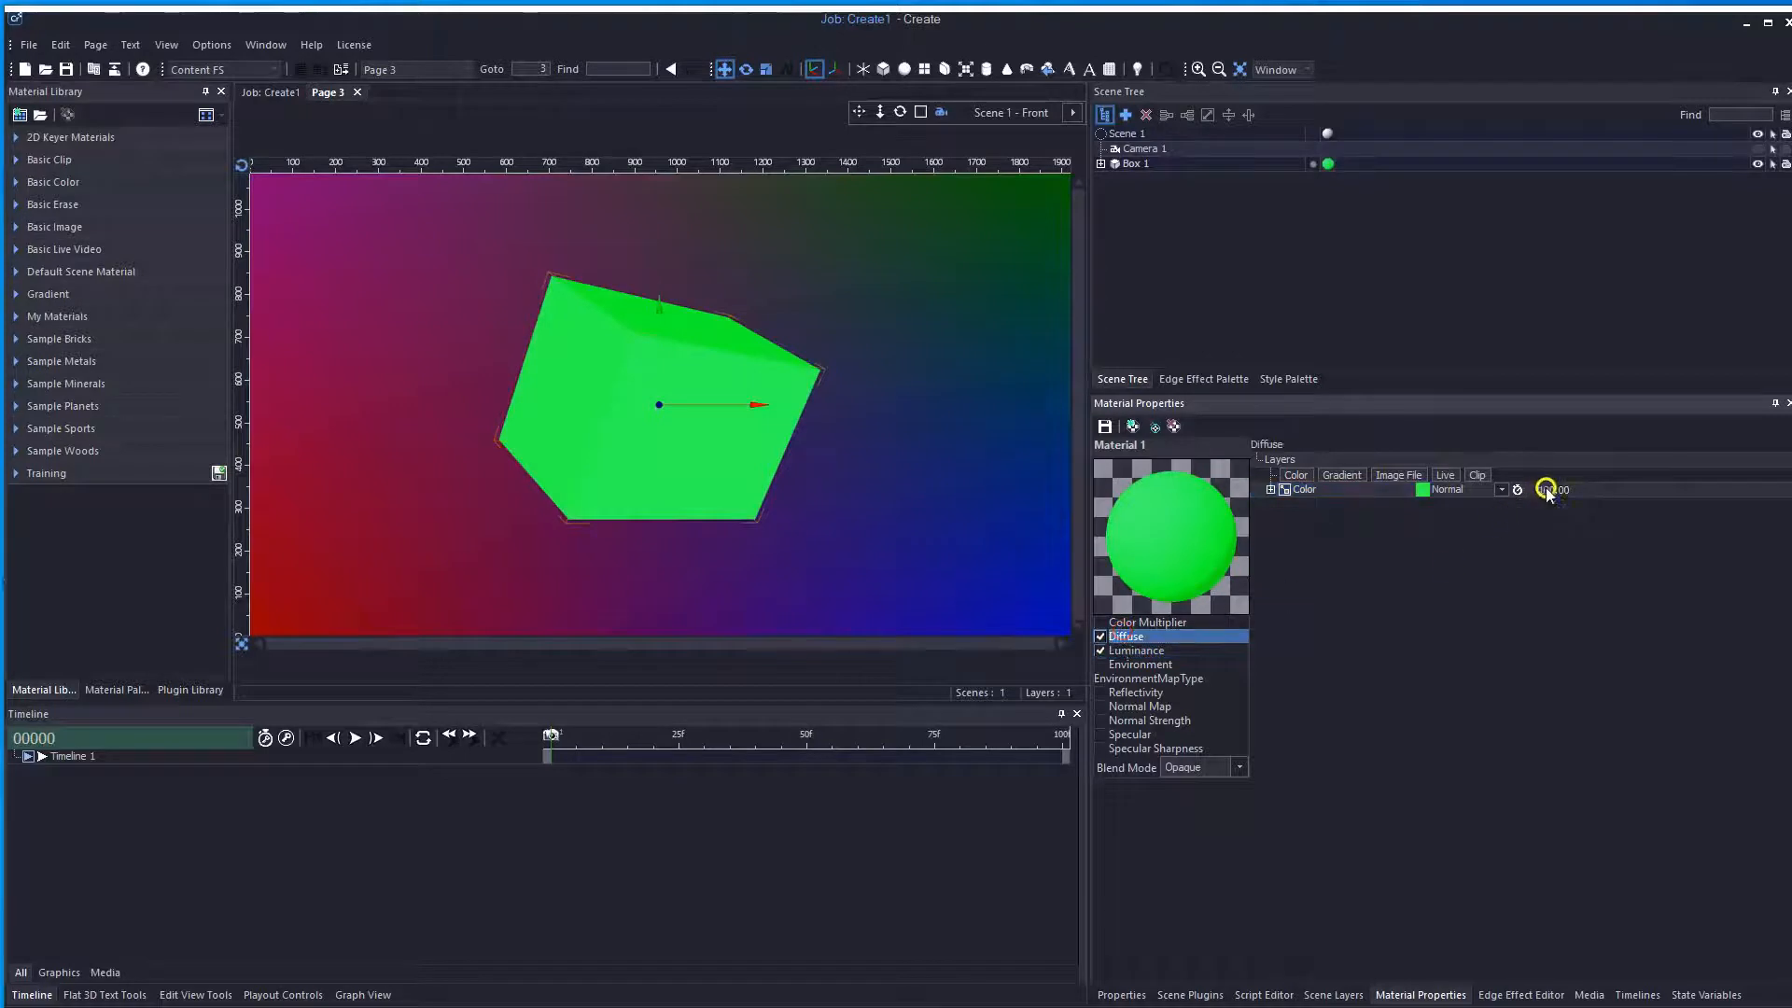
drag(1546, 490, 1325, 495)
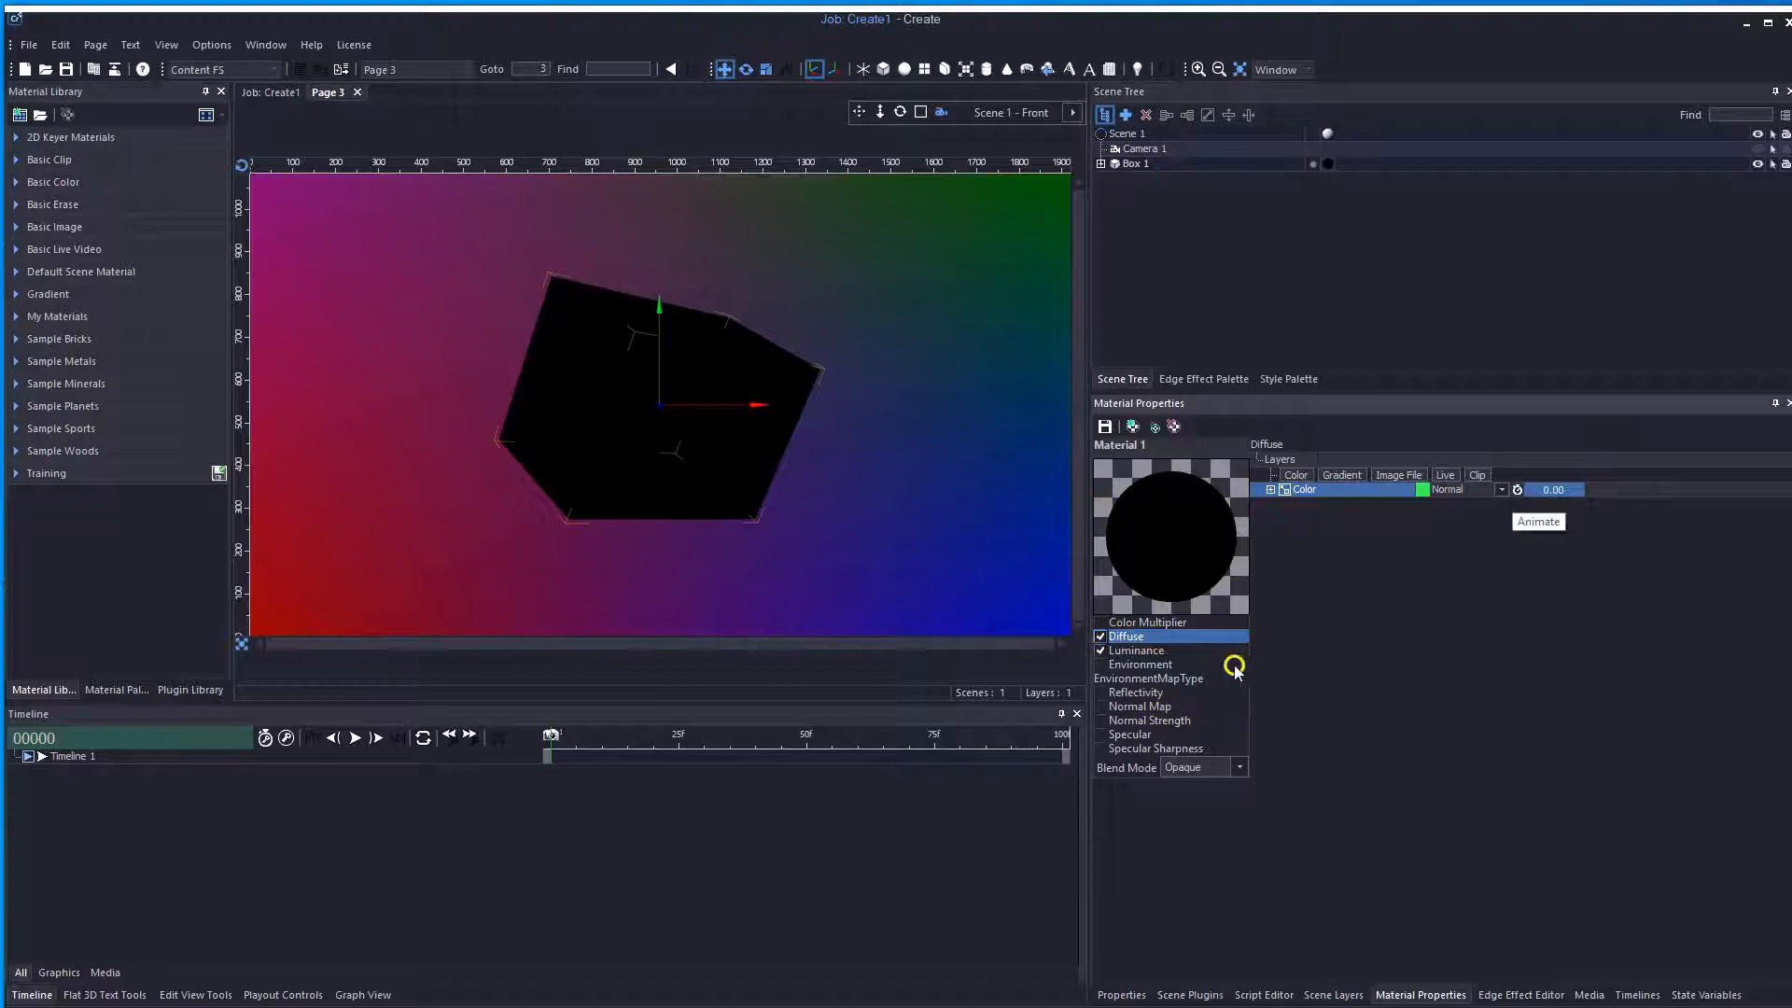
drag(1536, 486, 1627, 513)
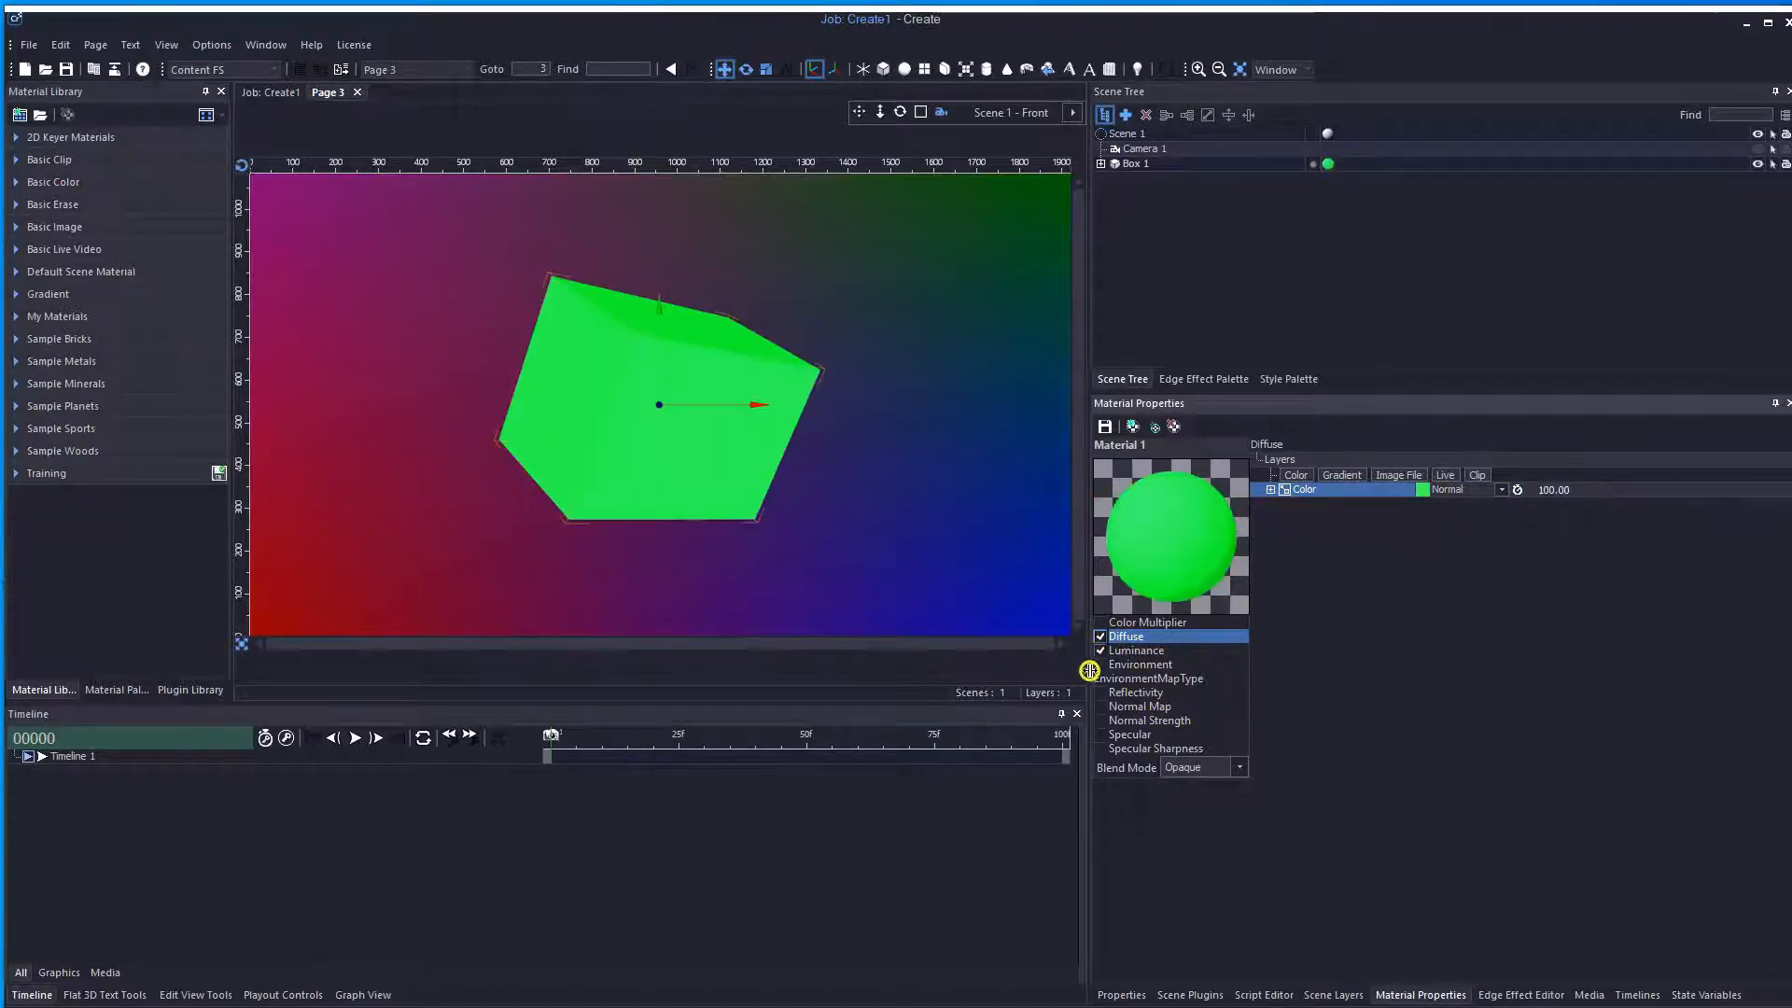
- Delete the color layer from the Diffuse channel of Material 1
click(1123, 651)
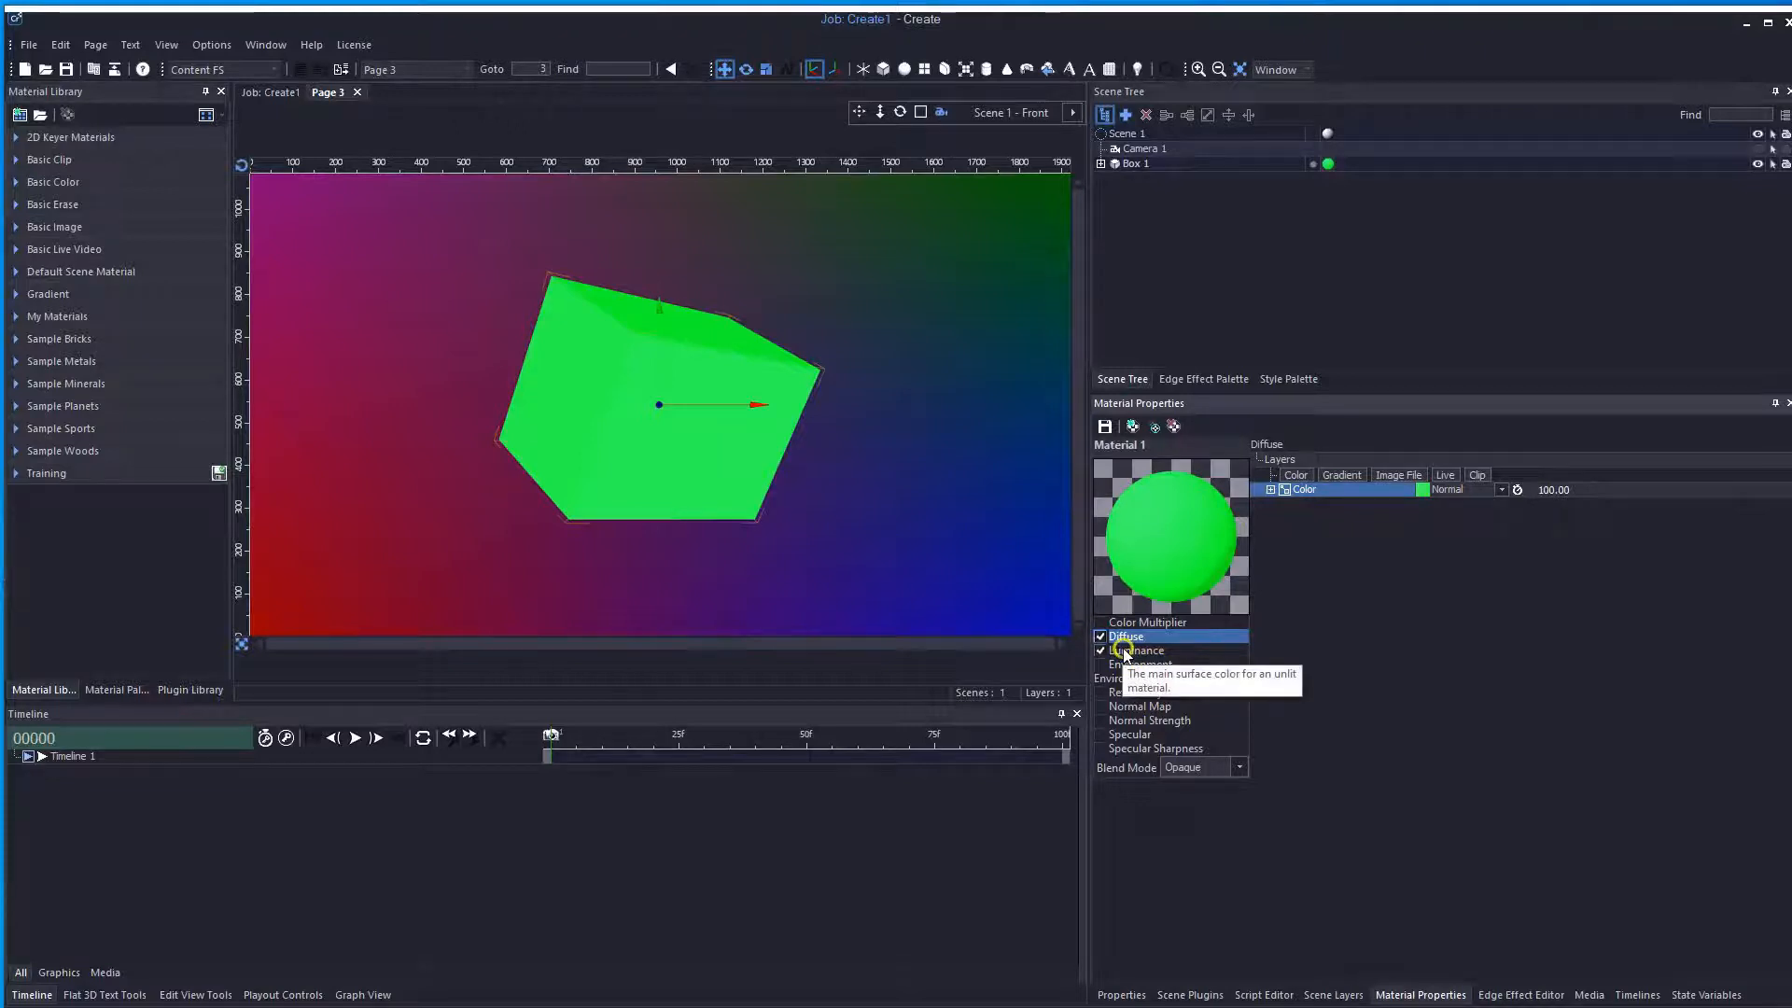
click(1120, 638)
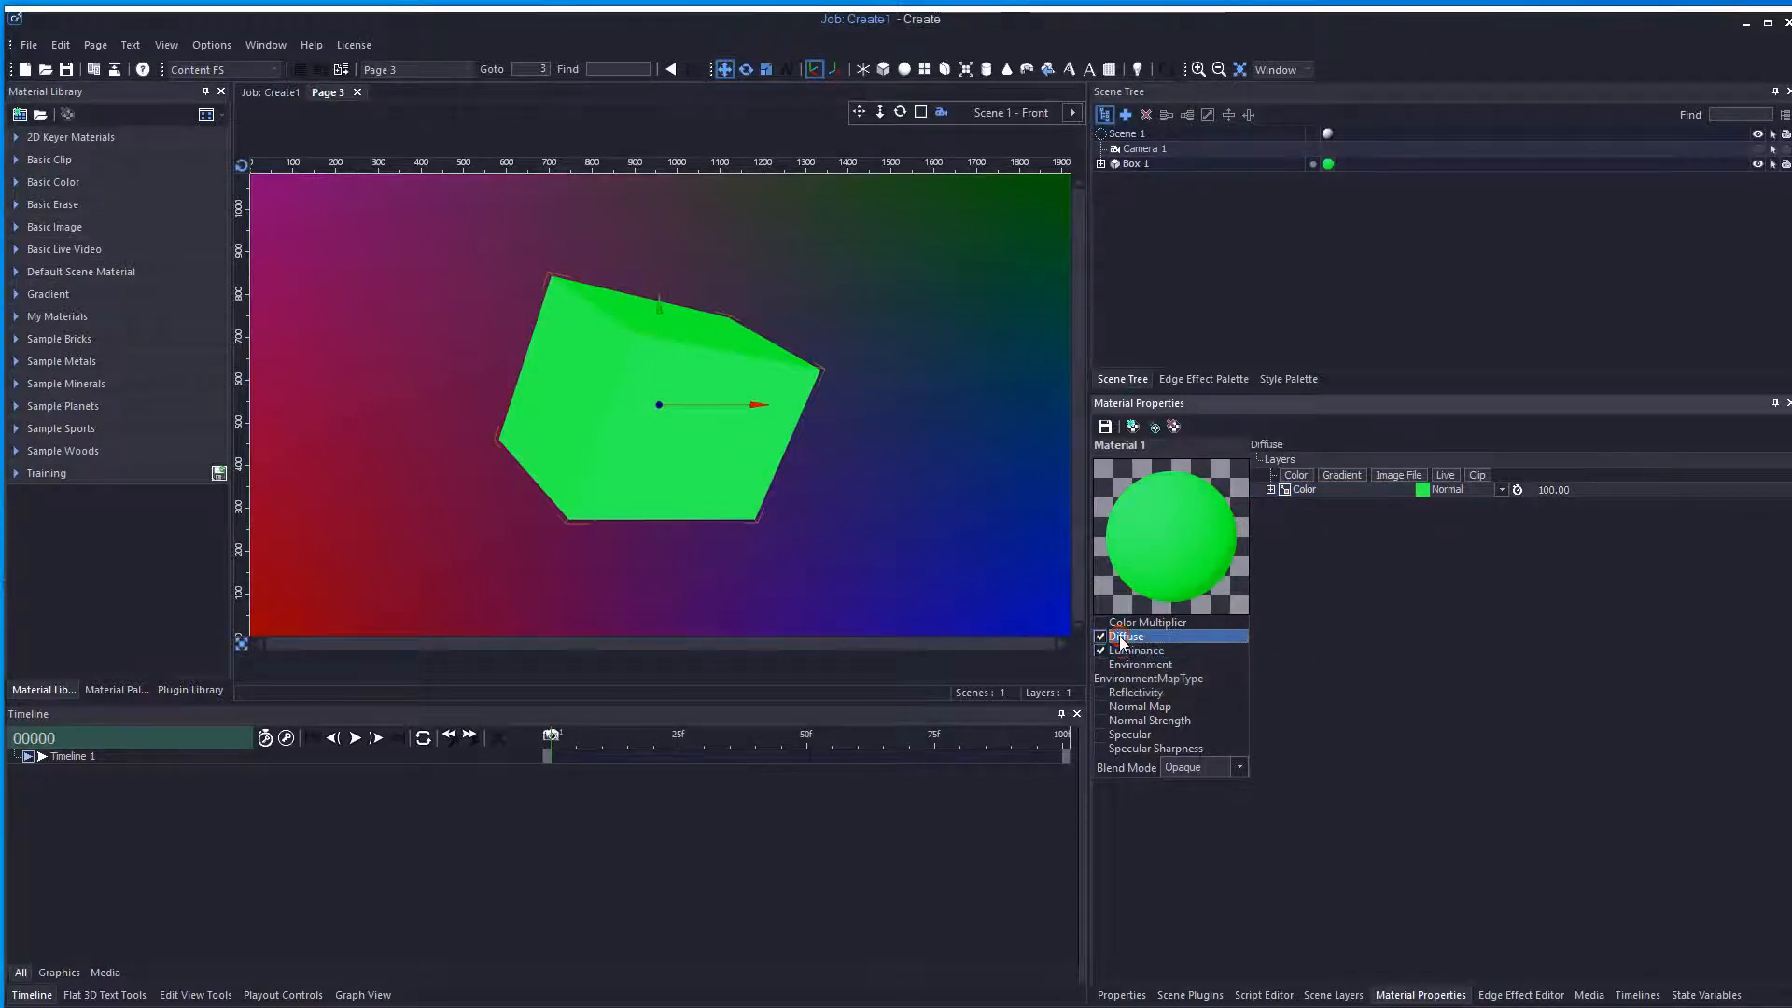
click(1321, 490)
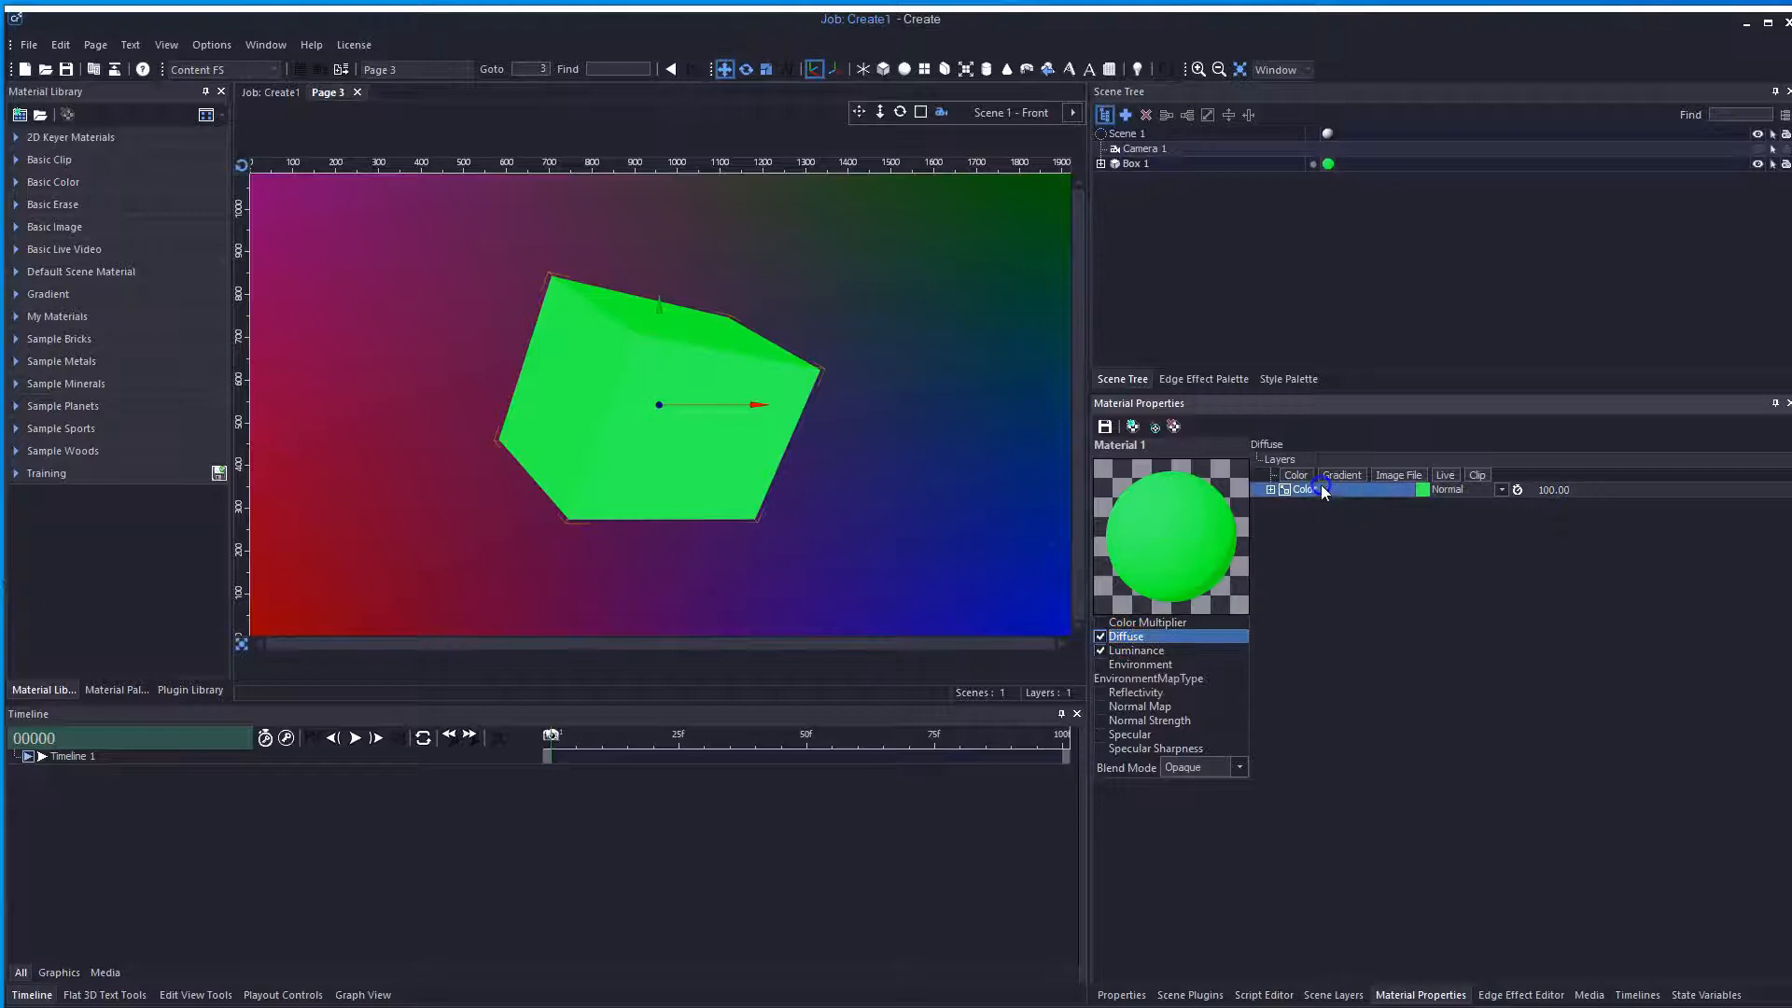
right_click(1352, 498)
click(1386, 528)
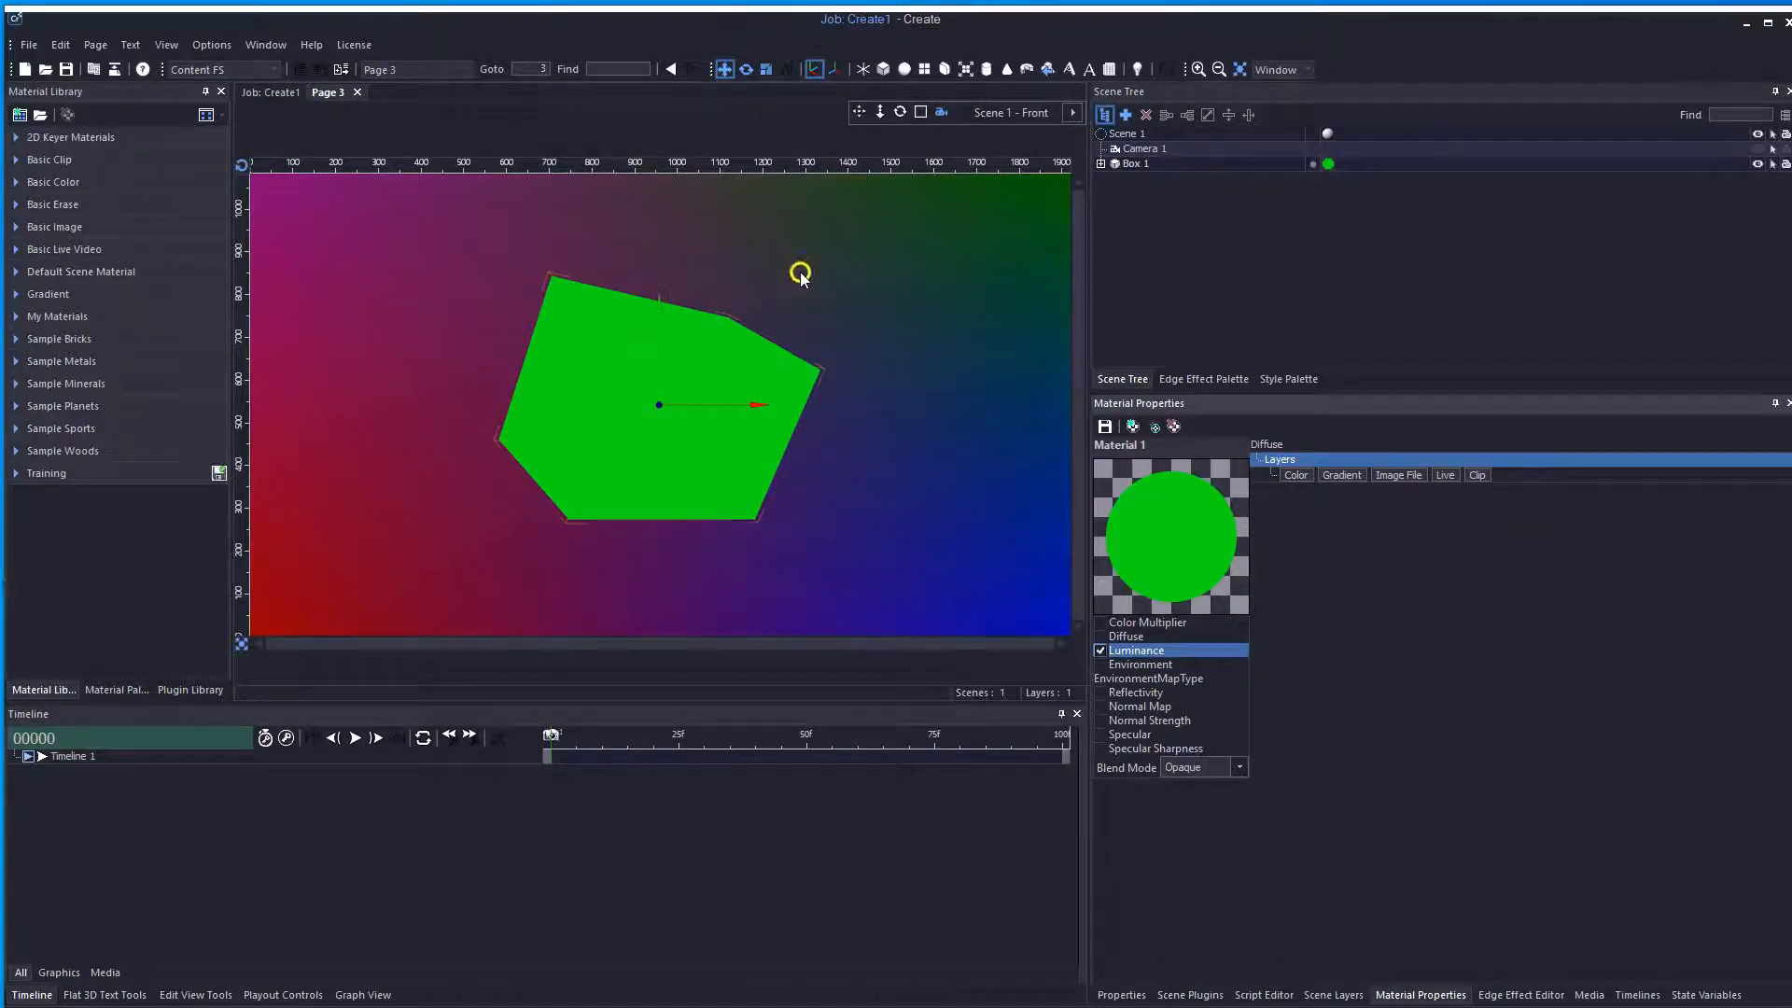
- Add a bright green color layer to the Diffuse channel of Box 1's material
click(1328, 165)
click(1100, 164)
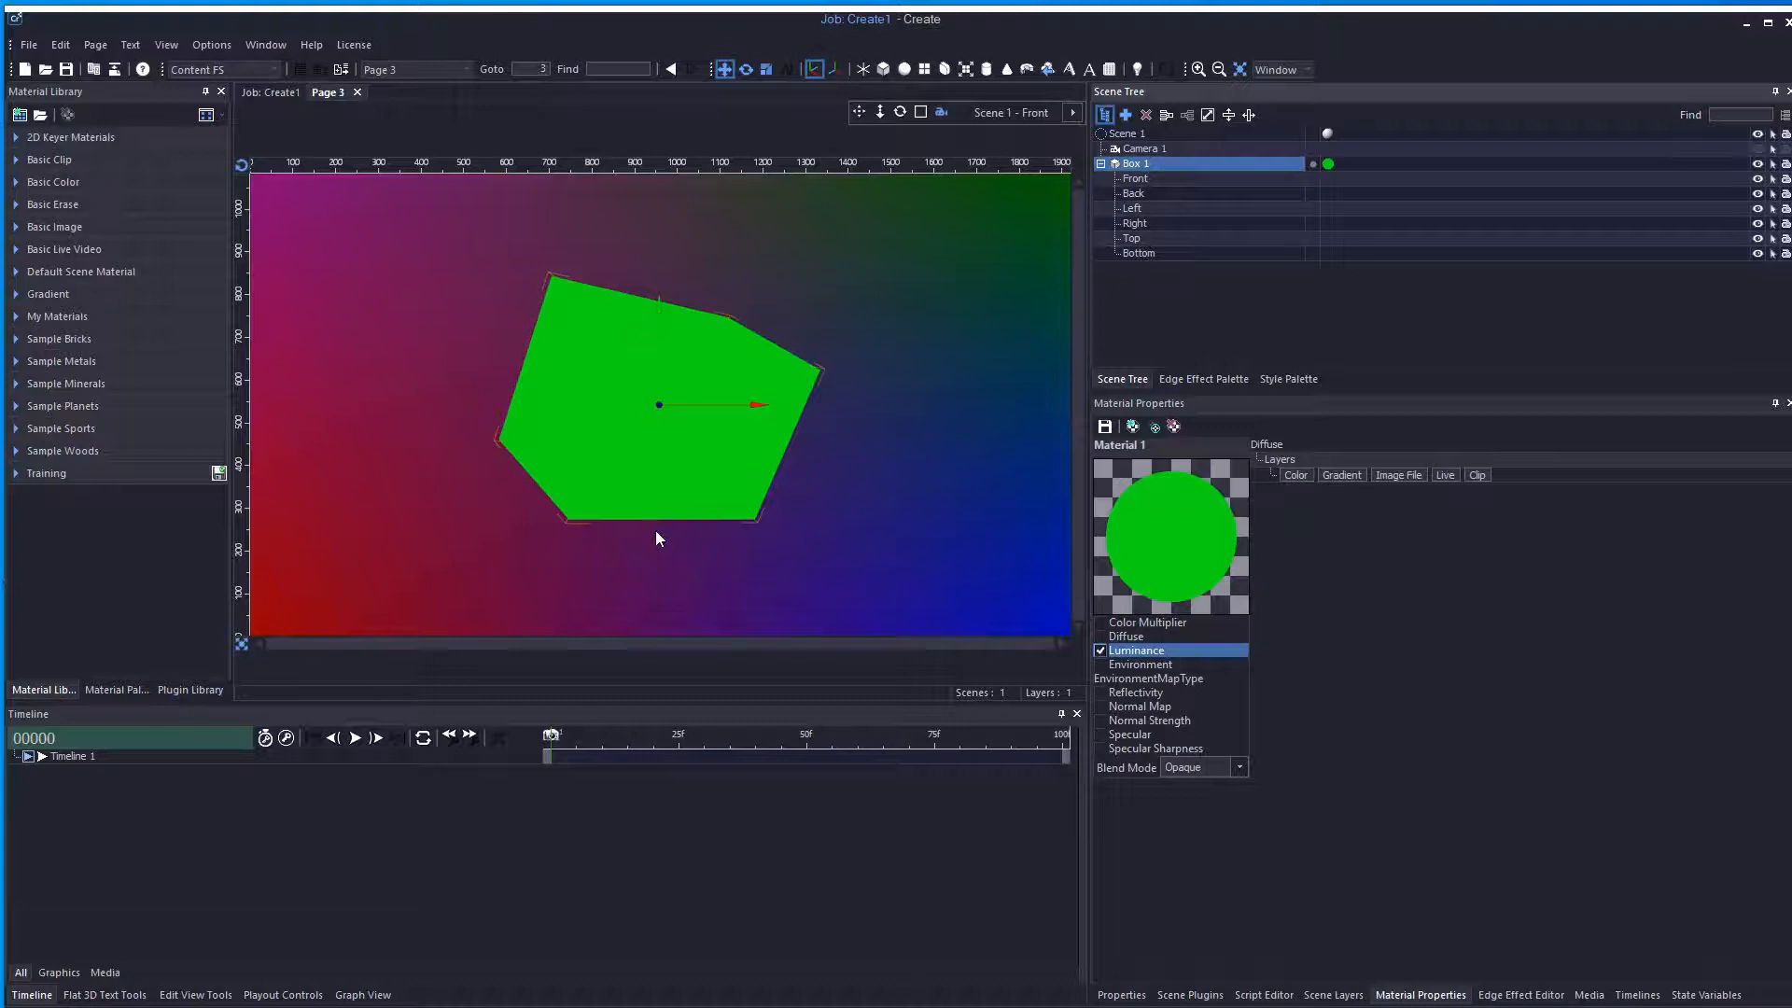
click(1138, 650)
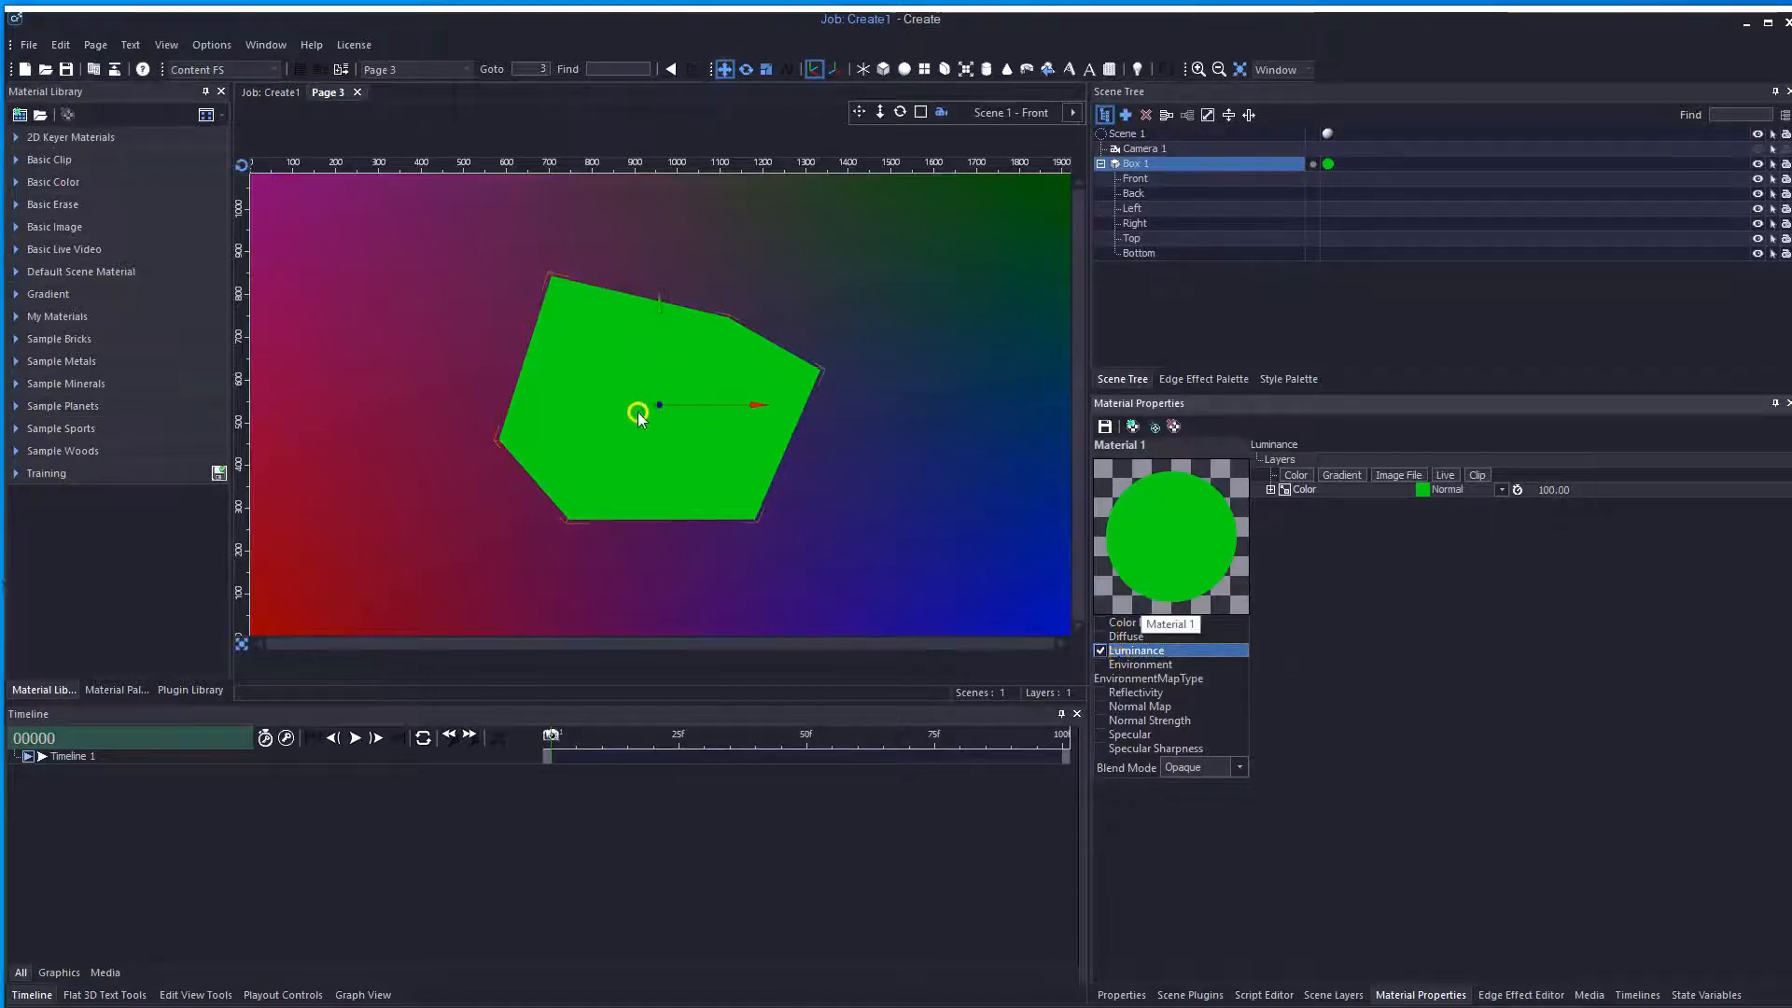
click(1129, 637)
click(1296, 475)
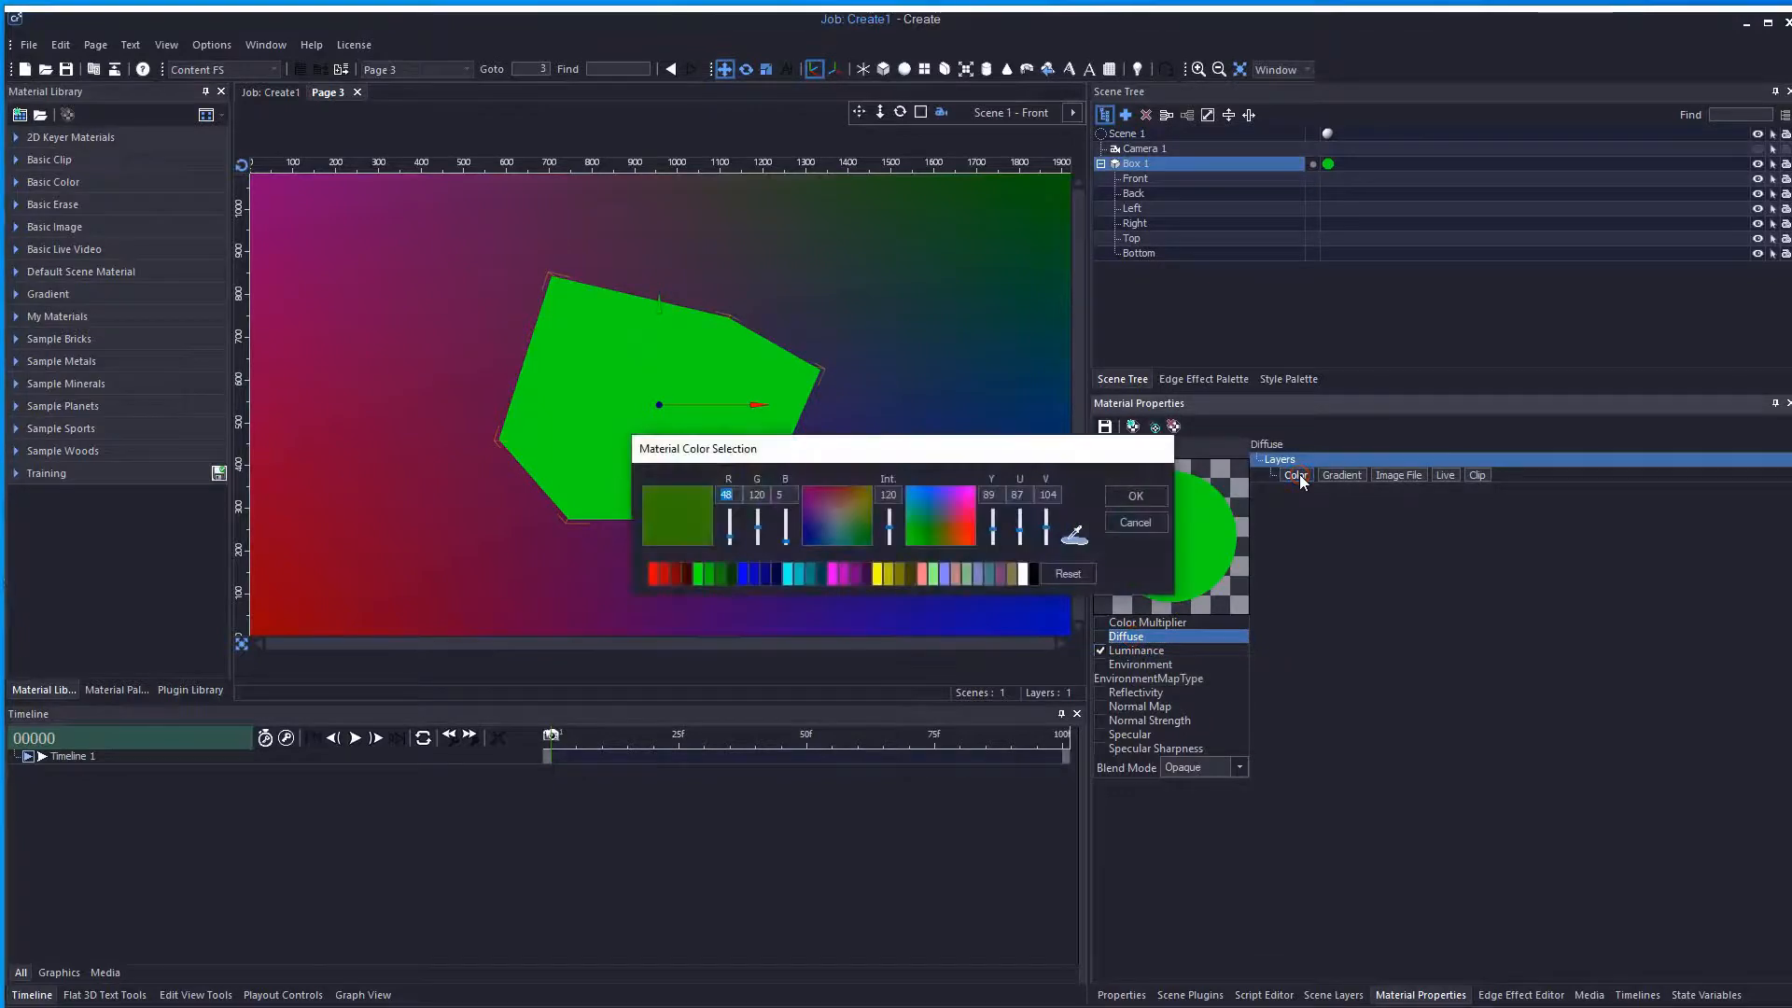
drag(889, 528, 894, 494)
click(915, 573)
click(1112, 493)
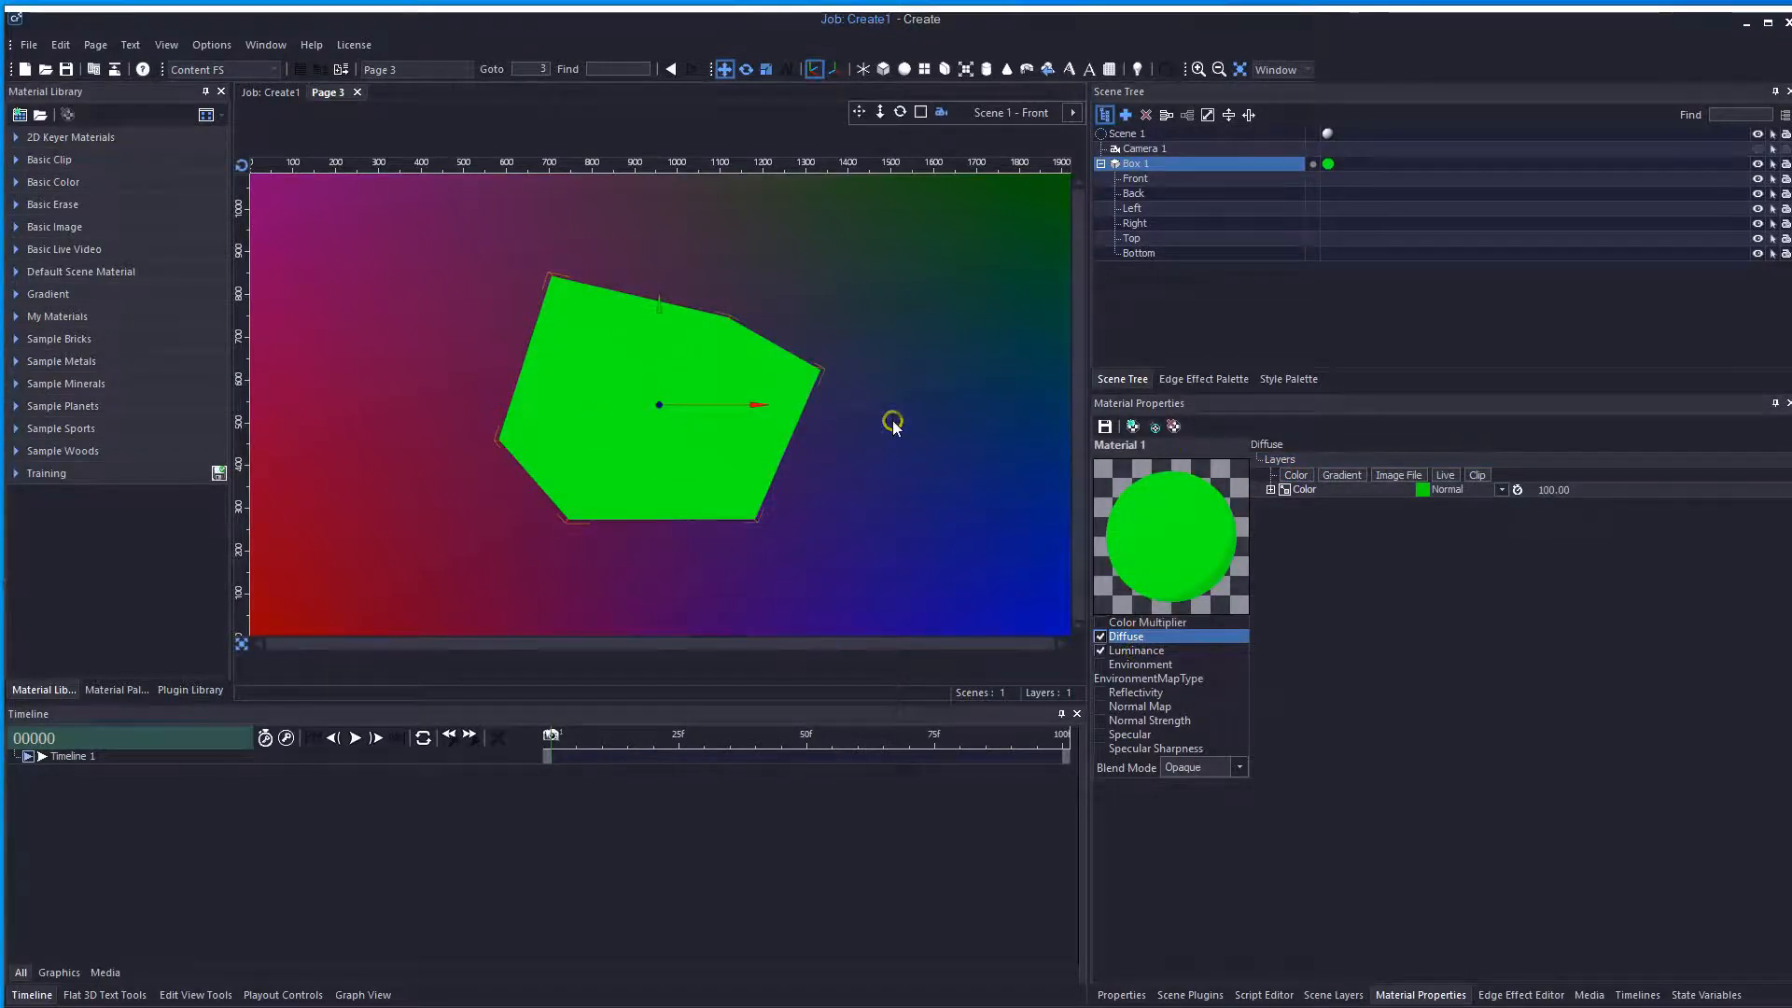
- Switch the Luminance and Diffuse channels off and back on to compare their effect on the box
click(1101, 650)
click(1101, 651)
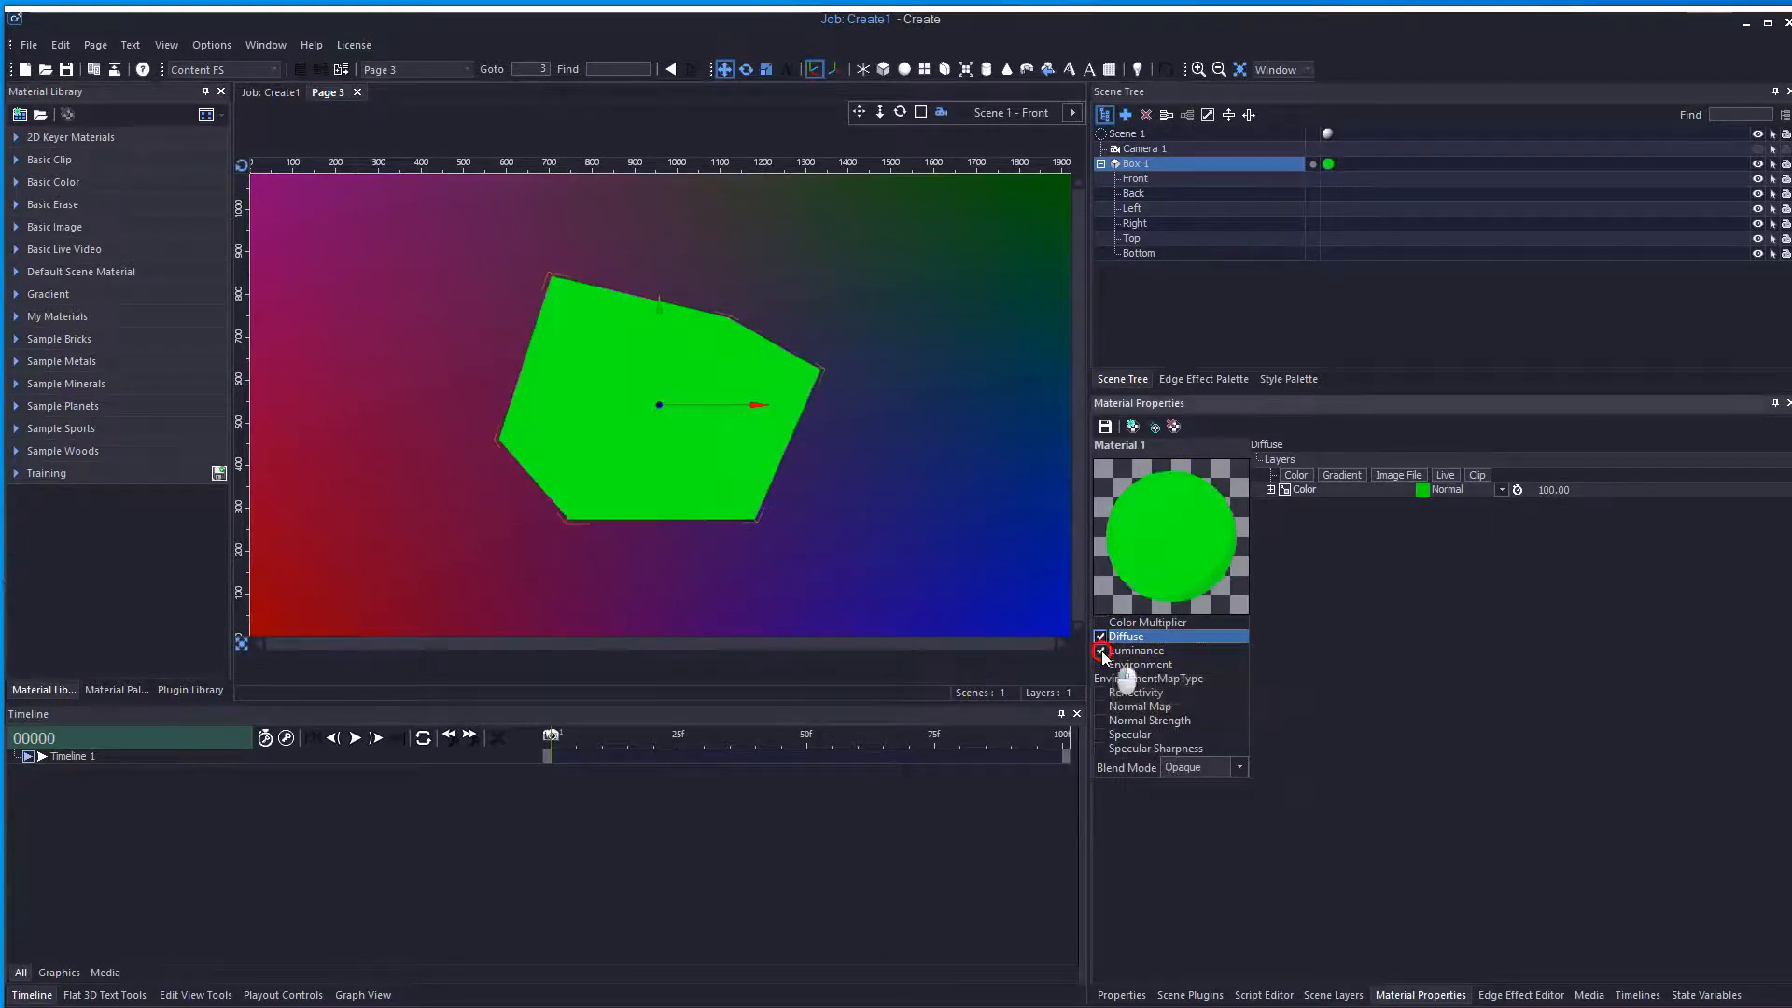
click(1101, 636)
click(1101, 636)
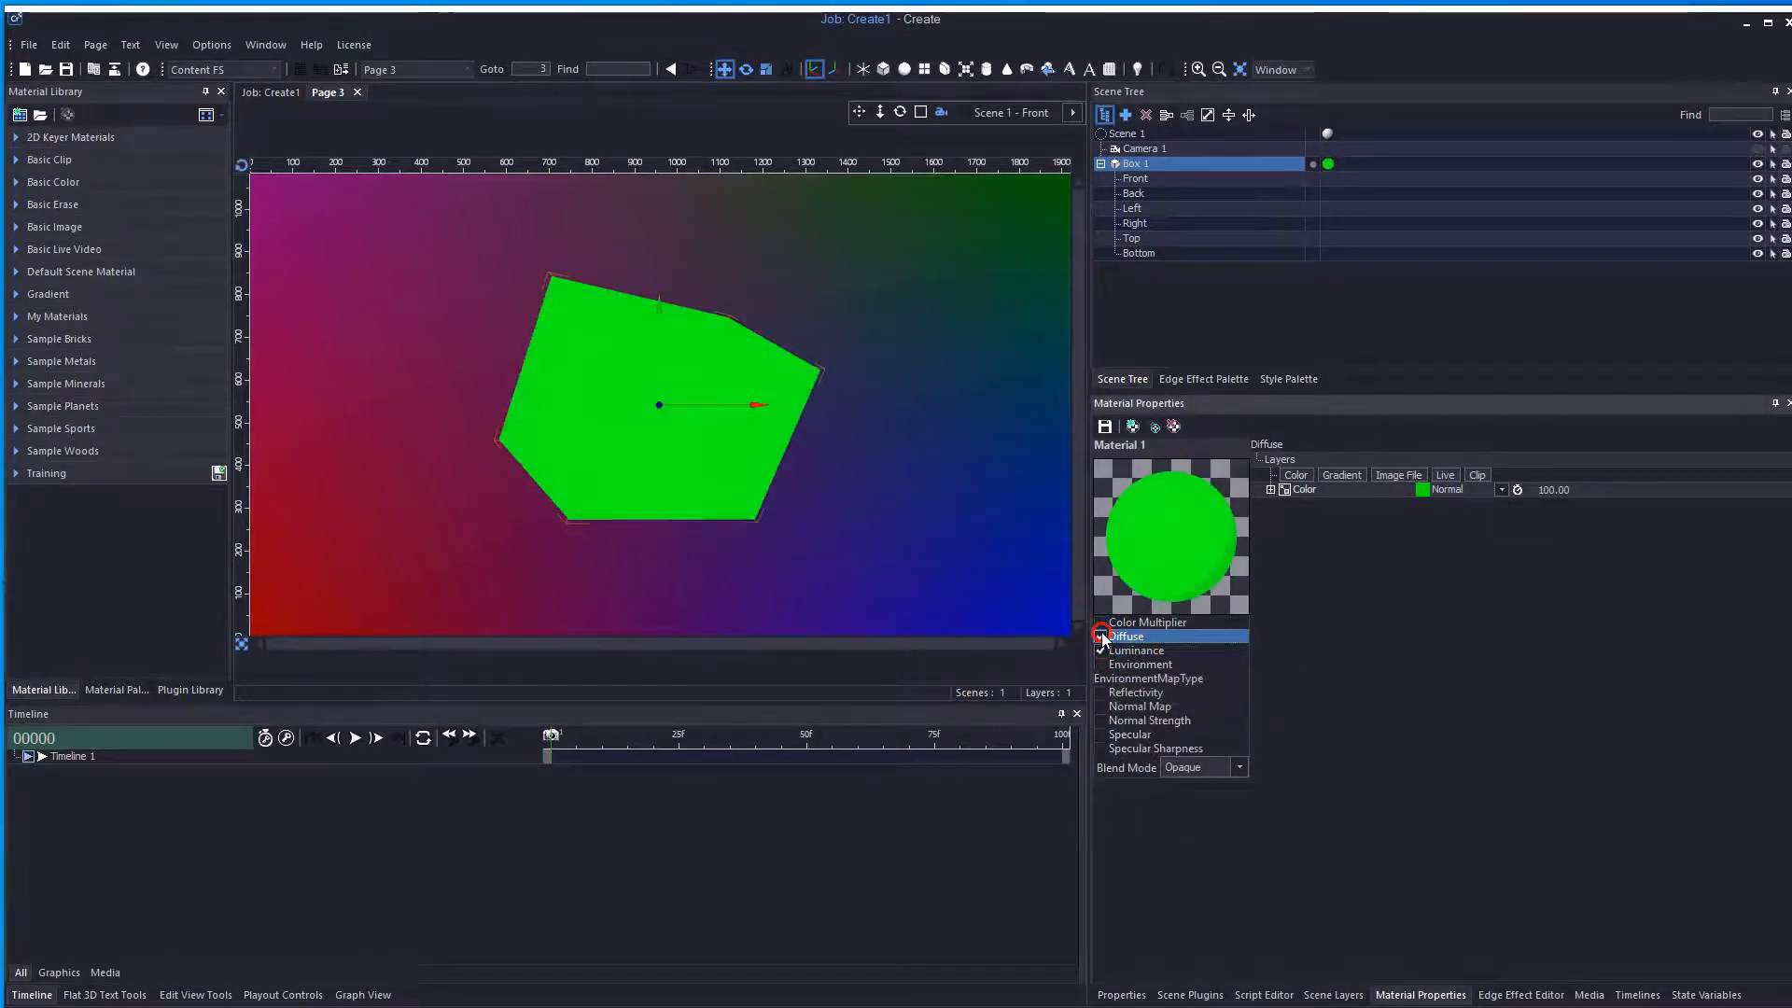
click(1099, 652)
click(1098, 651)
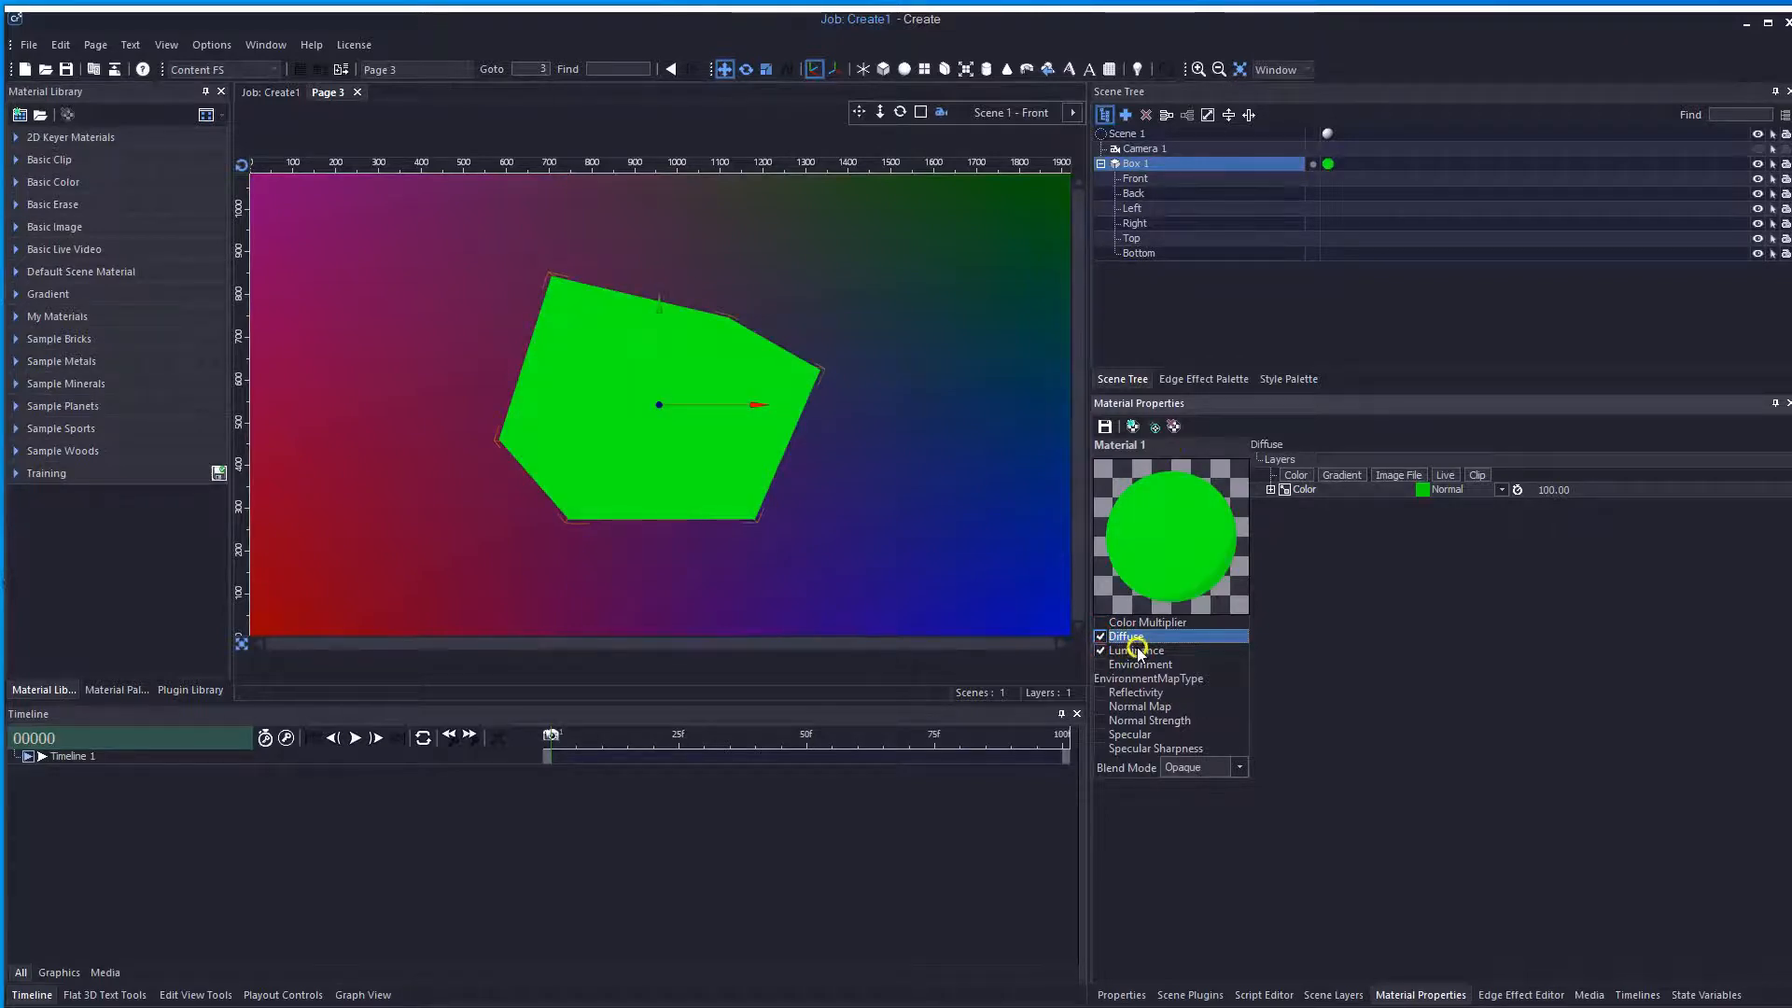
click(1102, 651)
click(1101, 651)
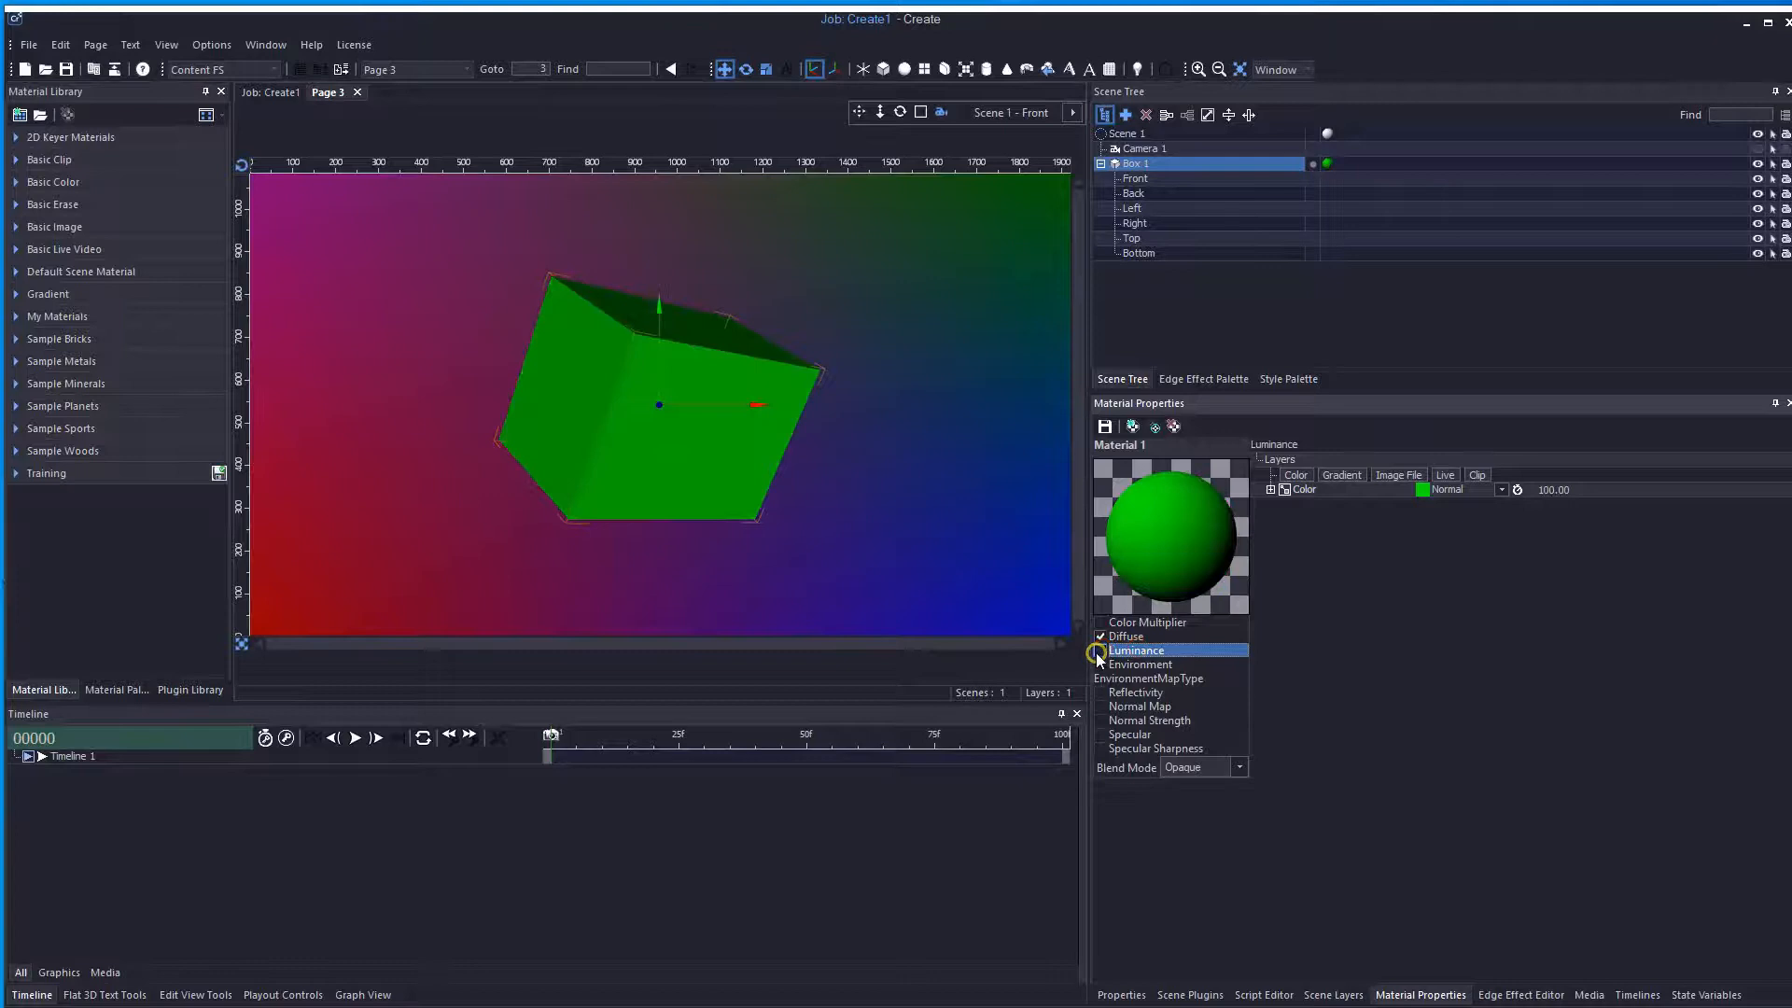
click(1099, 651)
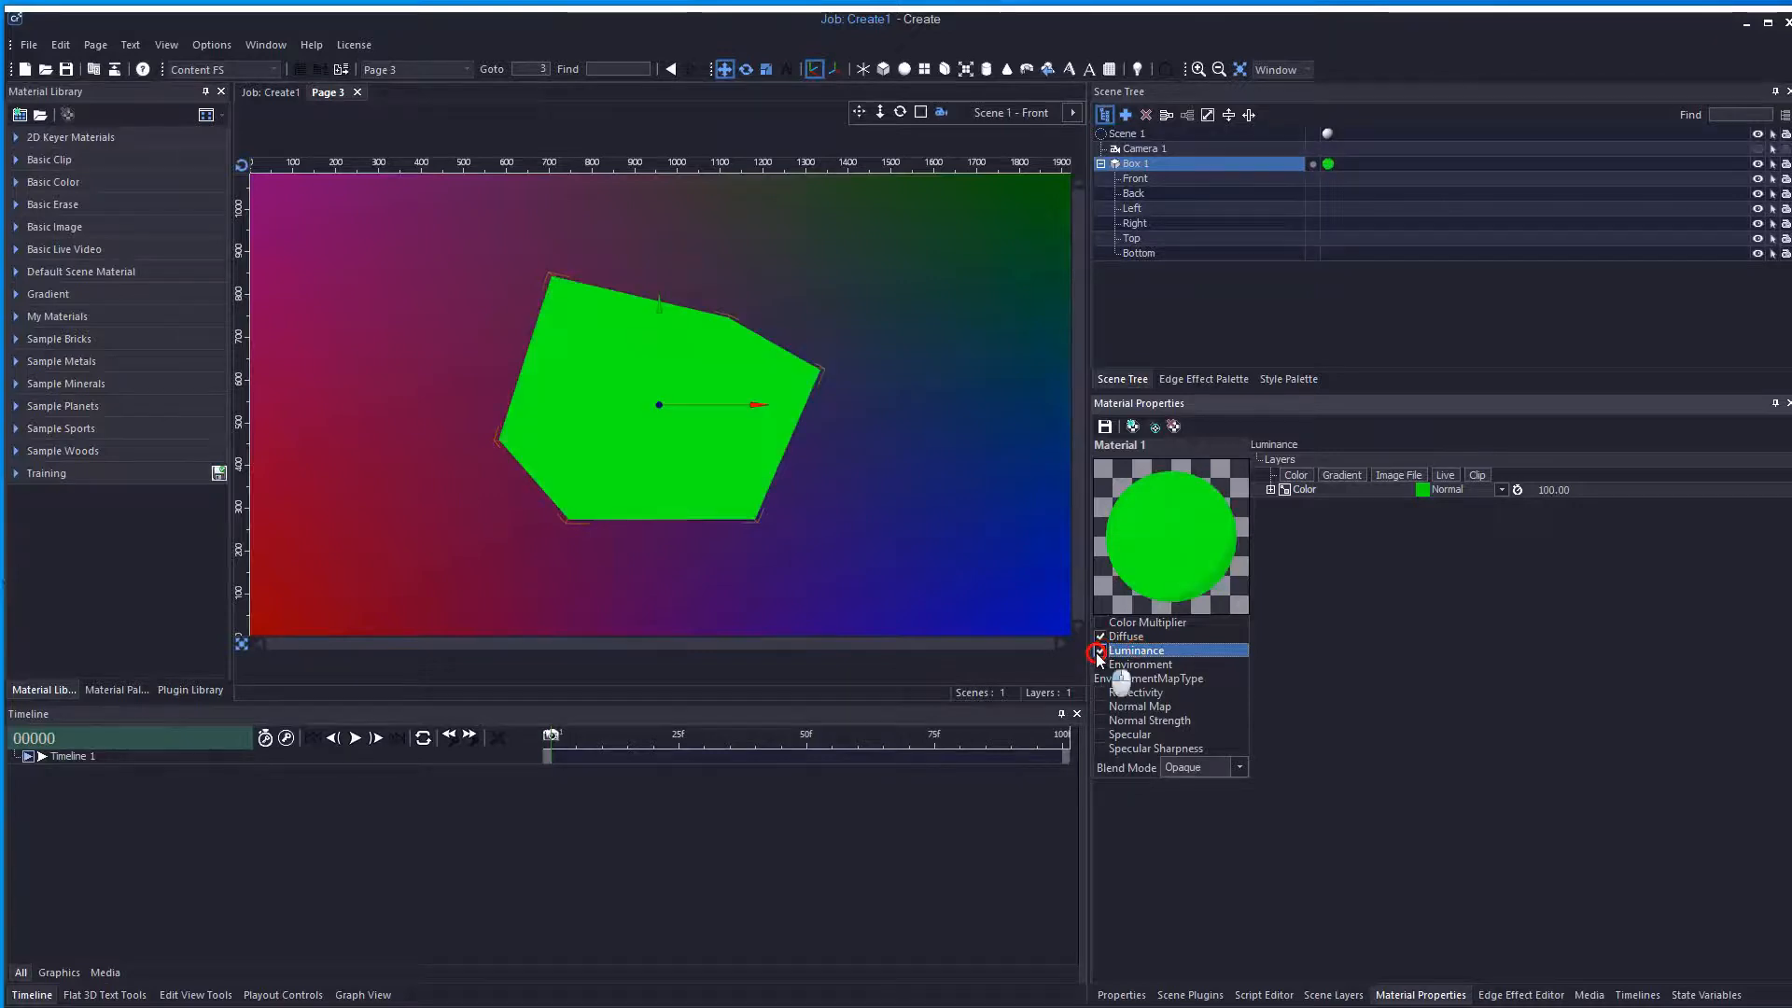
- Delete the color layer from the Luminance channel and set the diffuse color's green to 250 and blue to 26
right_click(1327, 486)
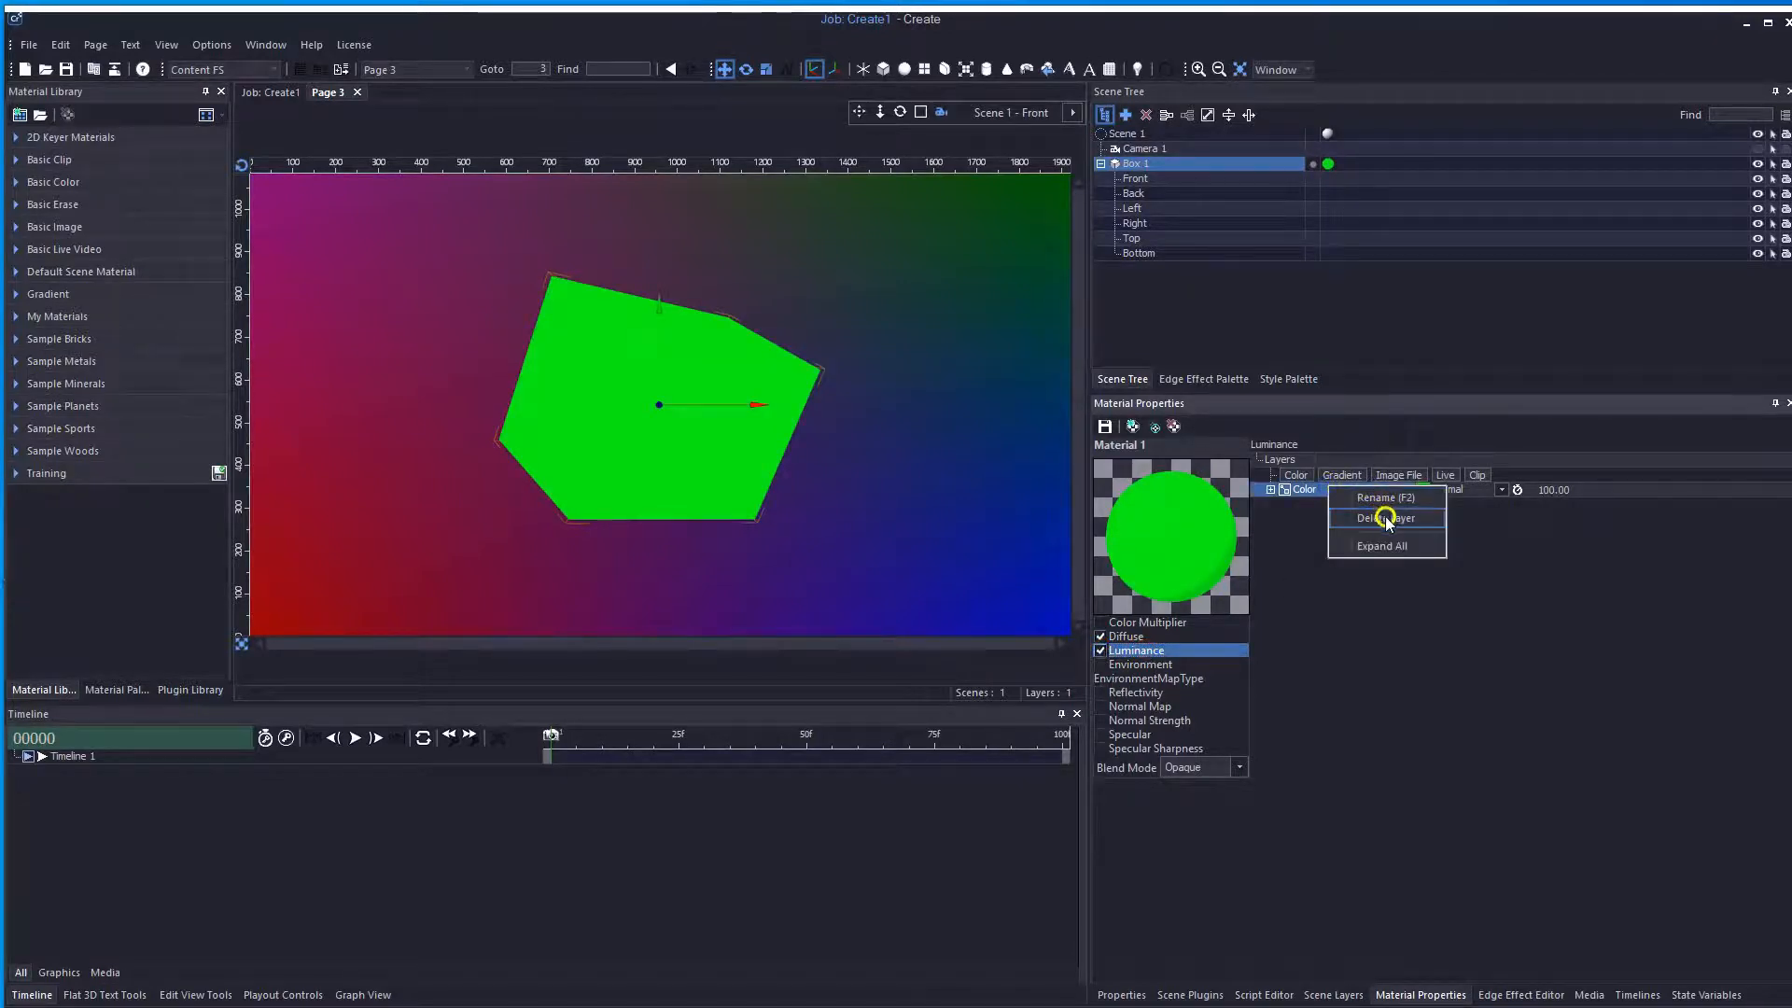
click(1375, 520)
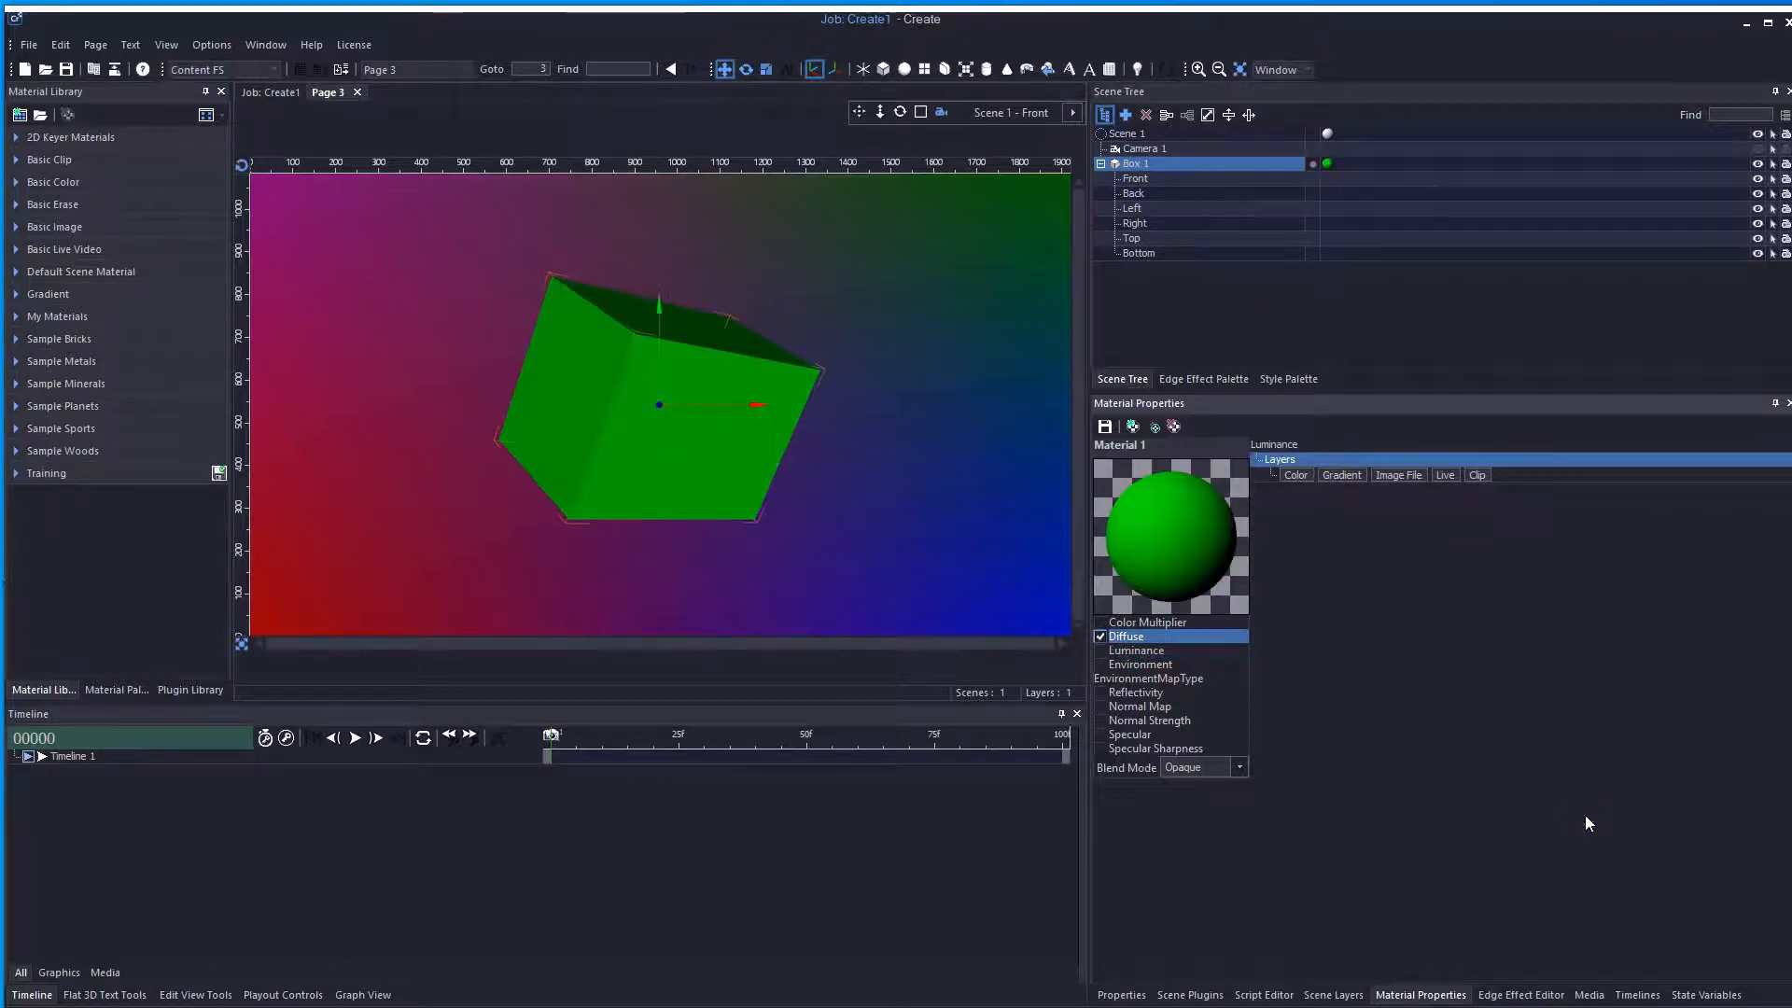
click(1124, 638)
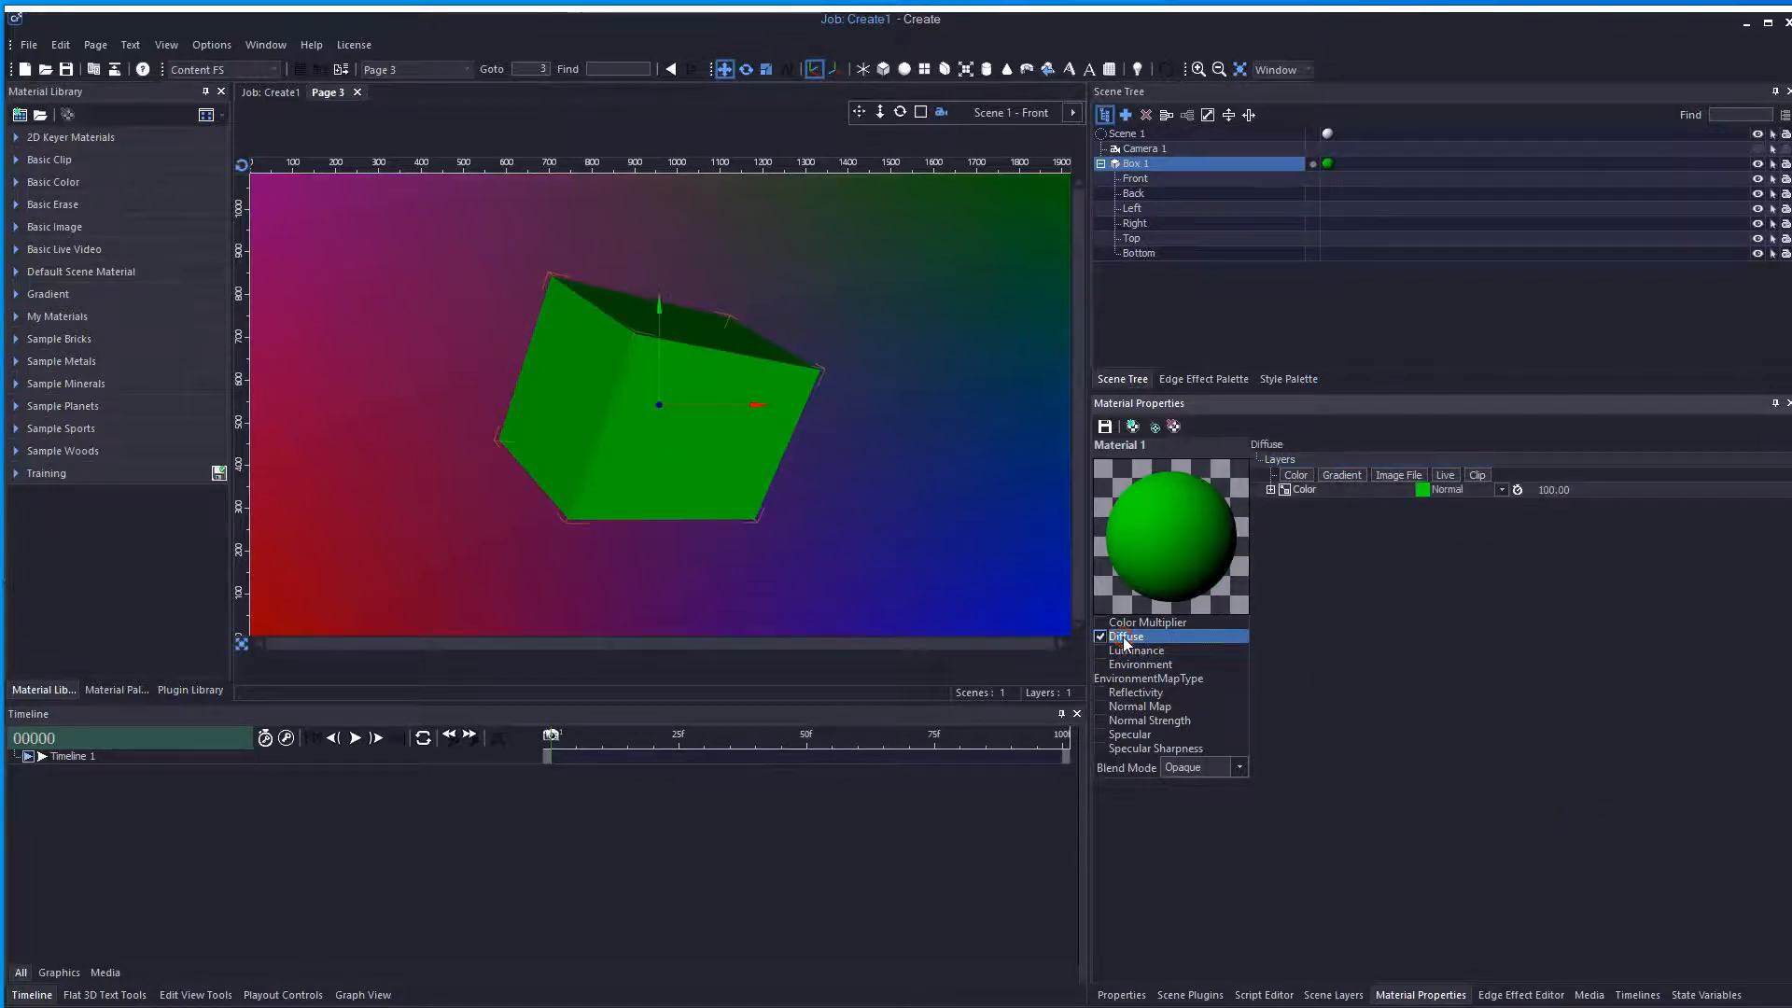
click(1271, 490)
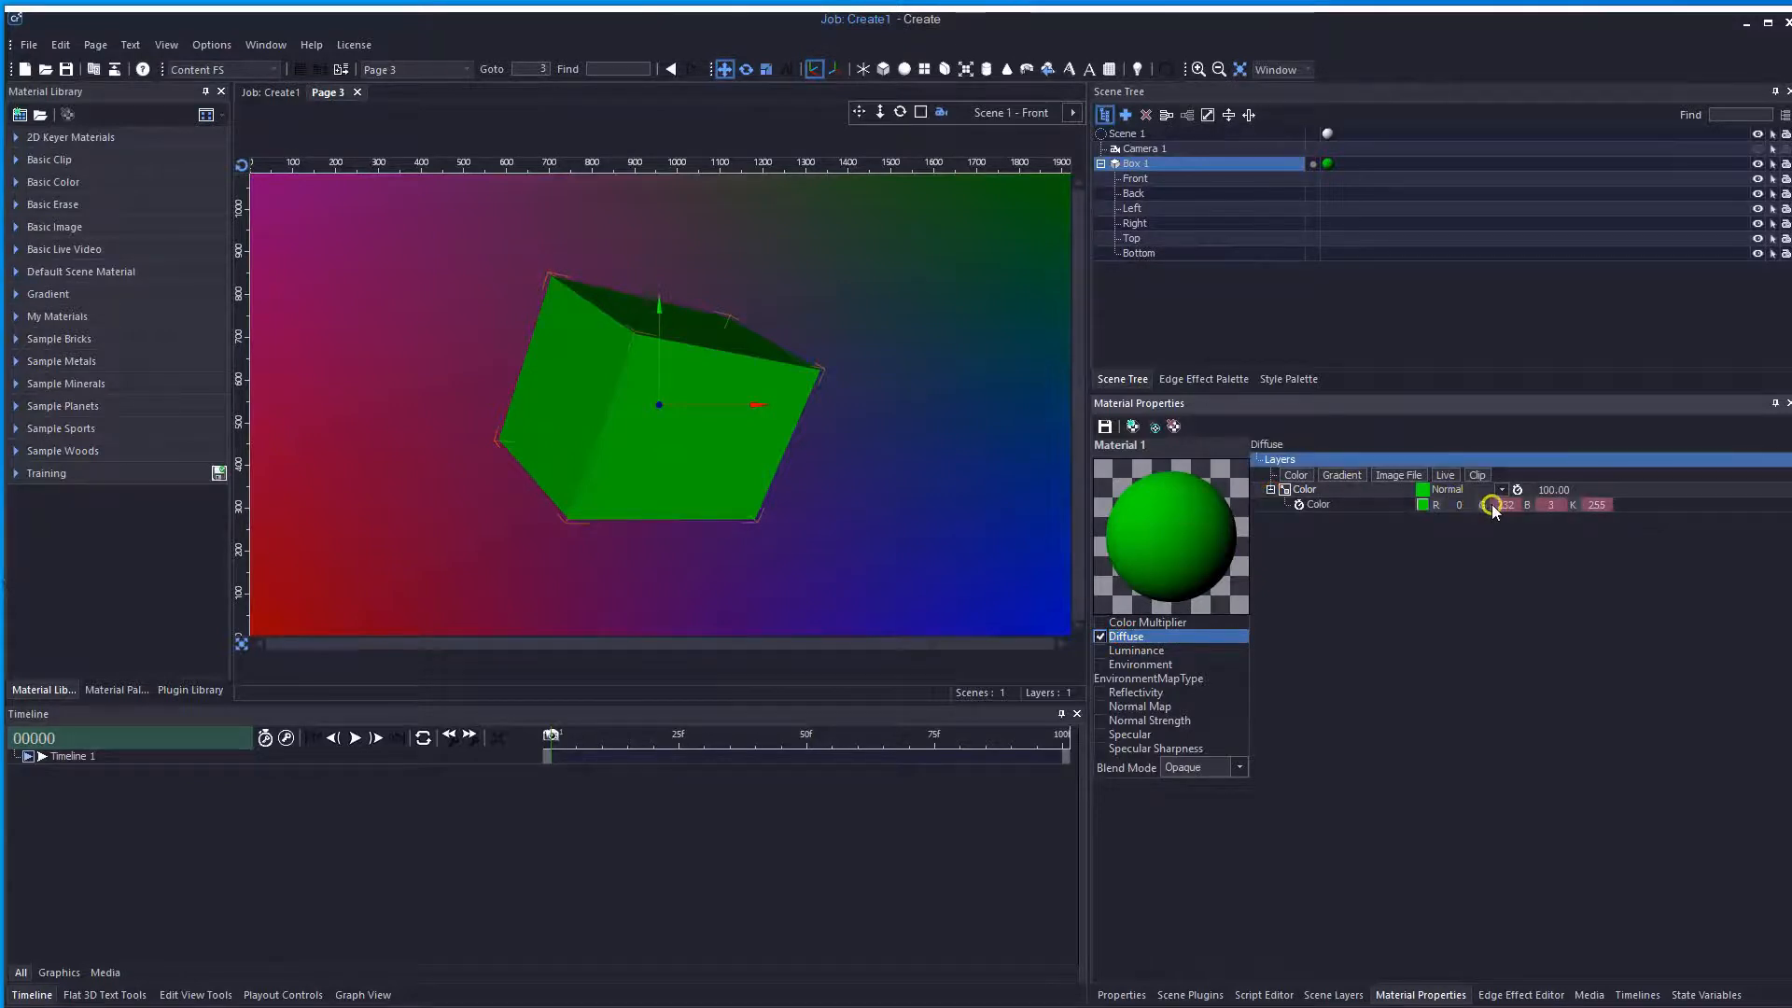
drag(1504, 505, 1567, 508)
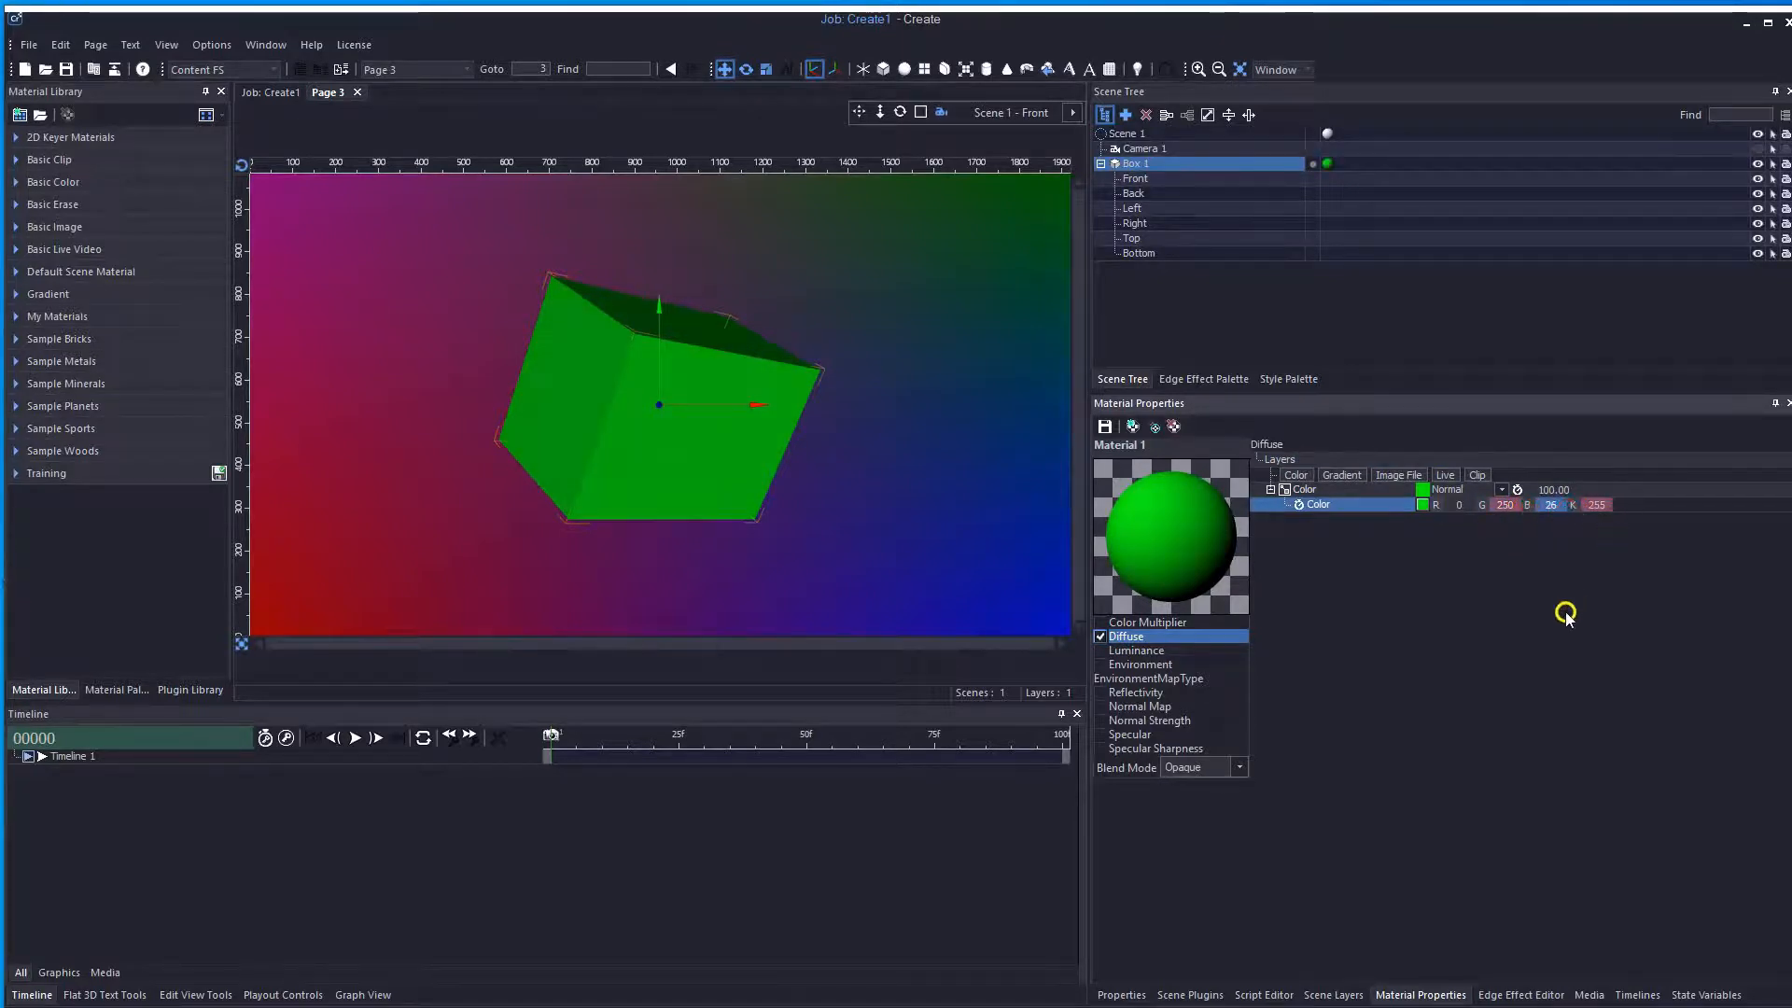
- Lower the diffuse color layer's opacity to 0 and set the material's blend mode to Transparent
click(1552, 492)
drag(1561, 490, 1620, 490)
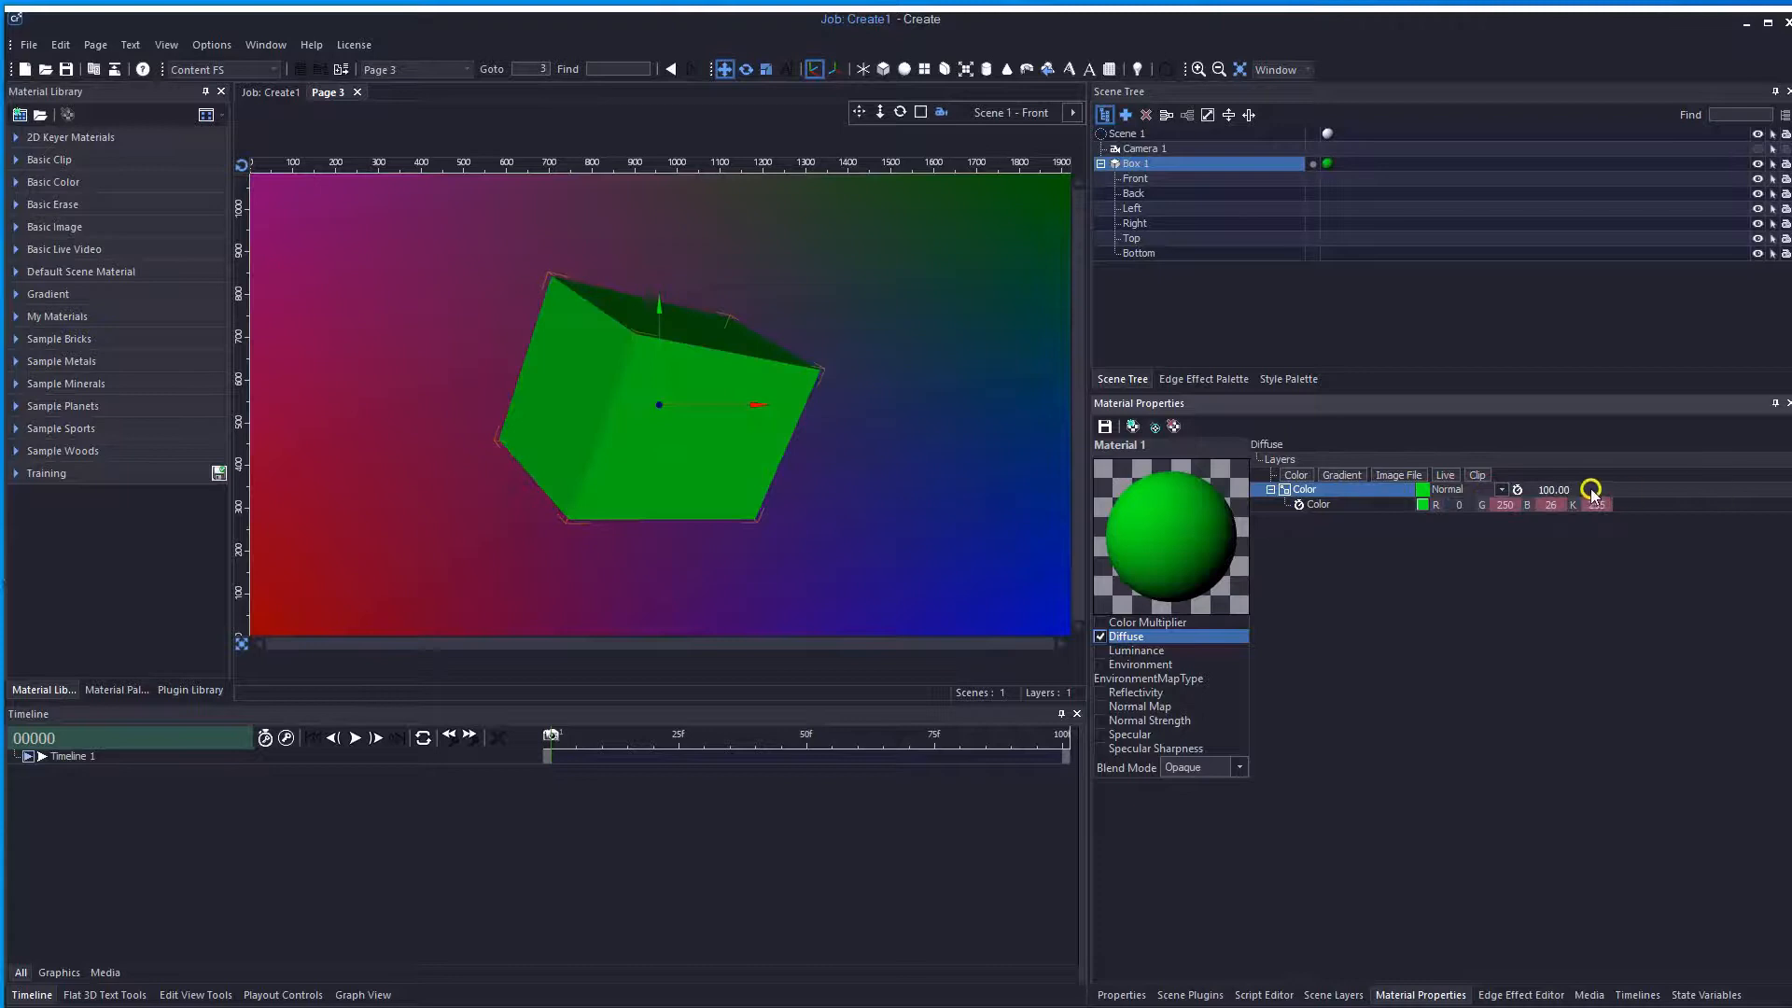
drag(1558, 492, 1156, 549)
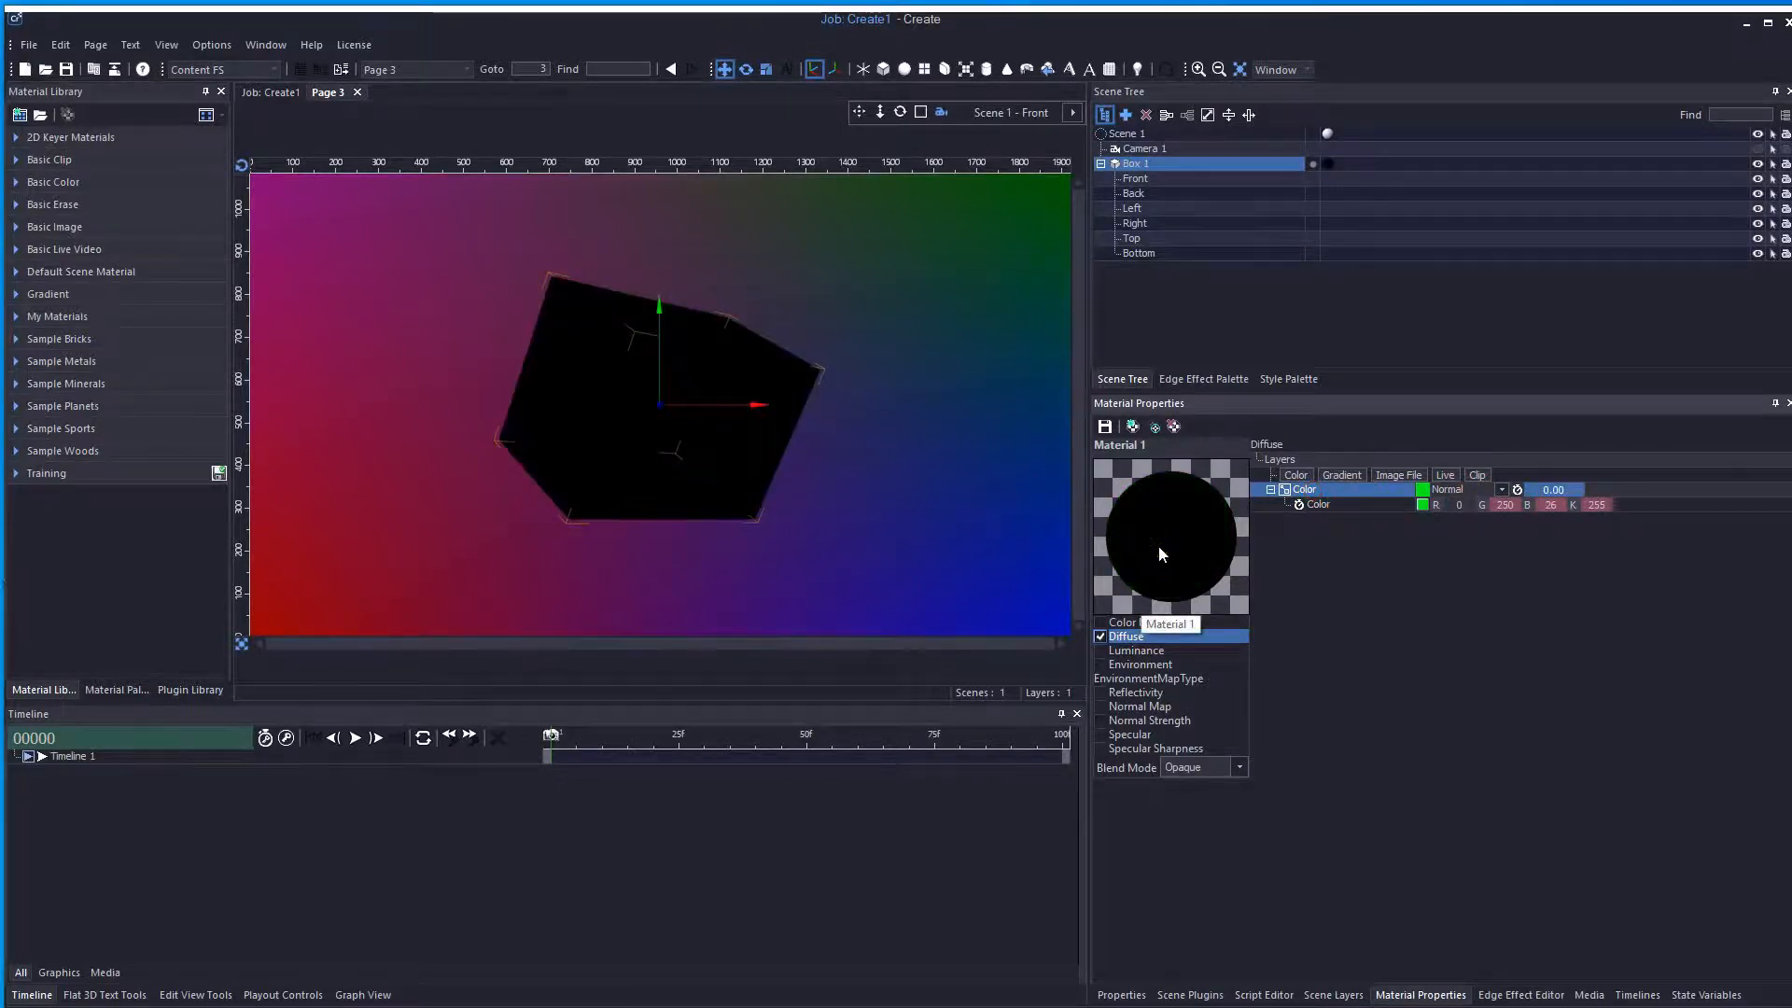
click(1108, 771)
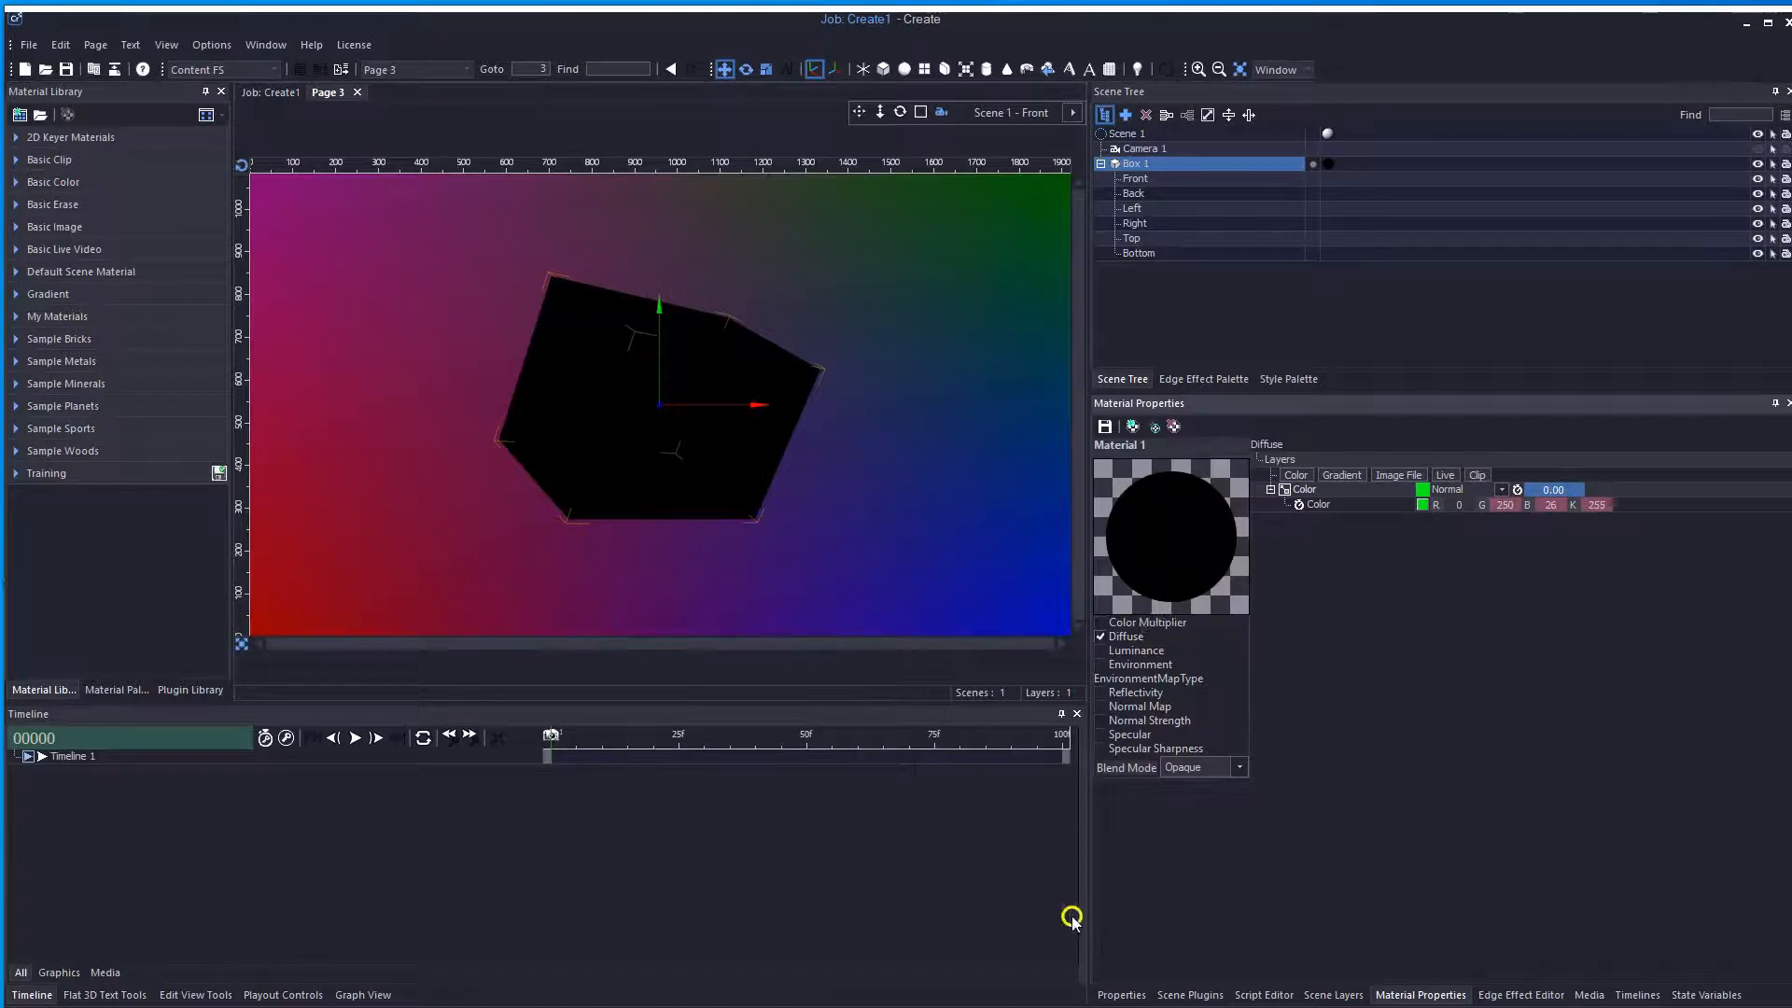
click(1241, 765)
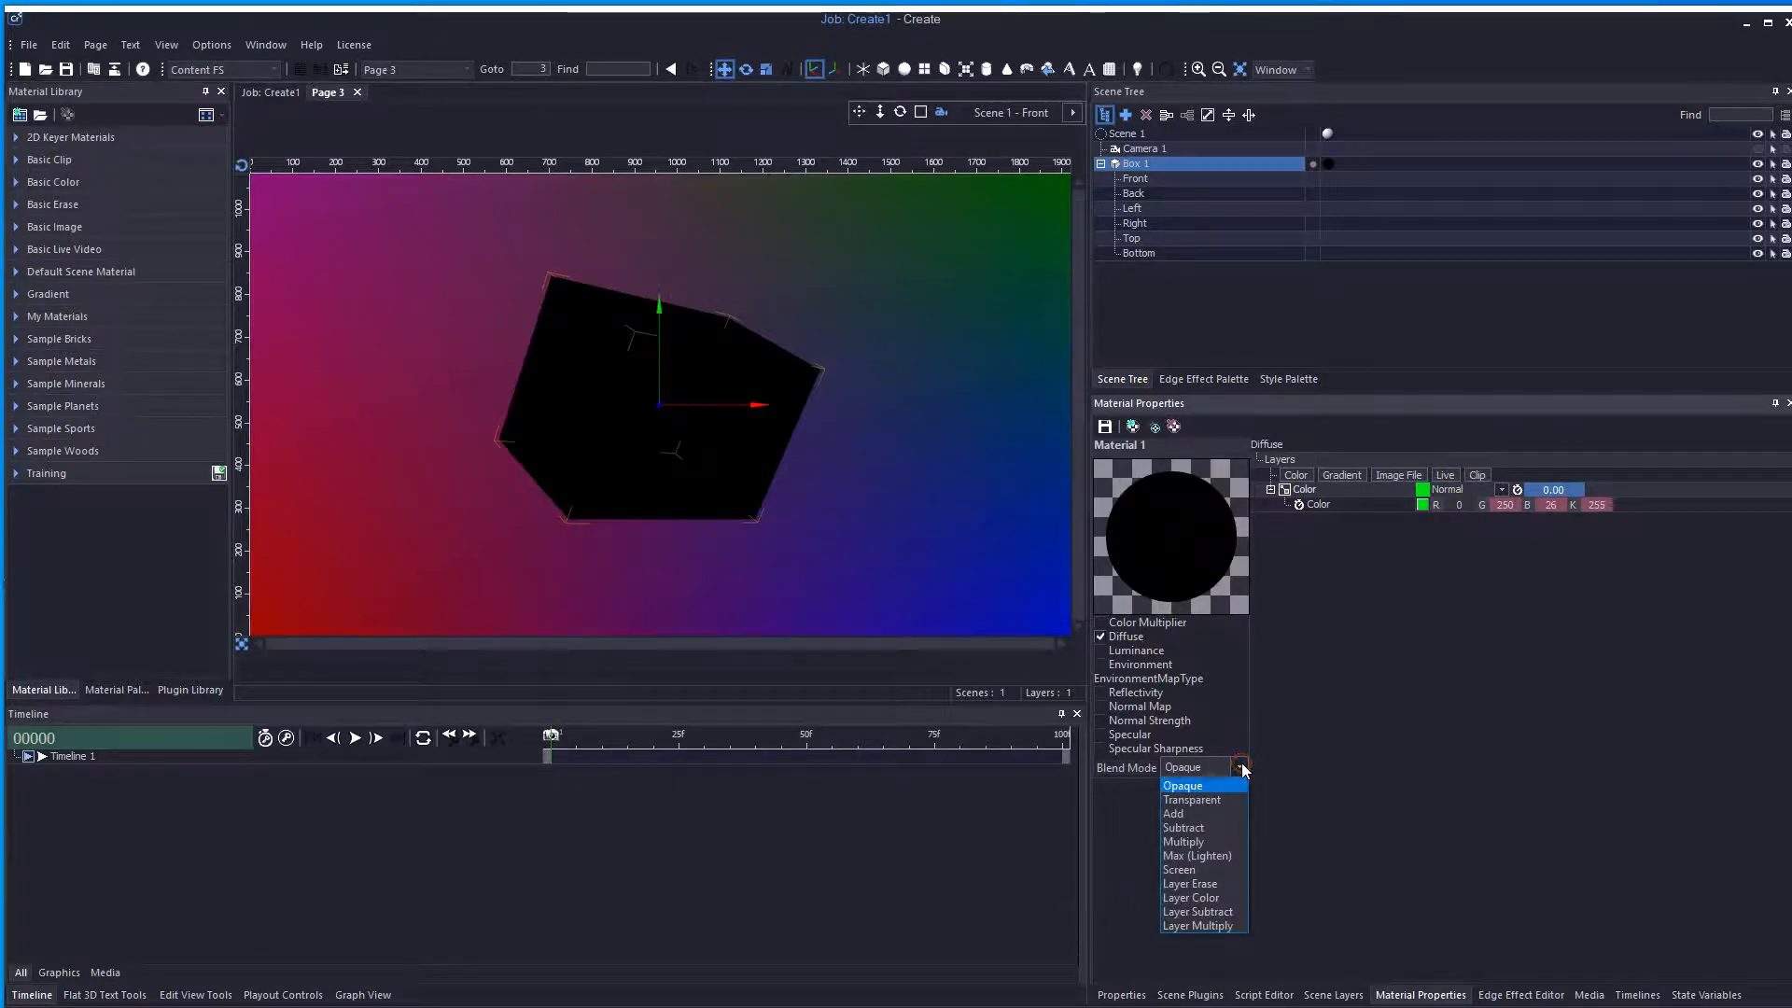
click(1196, 800)
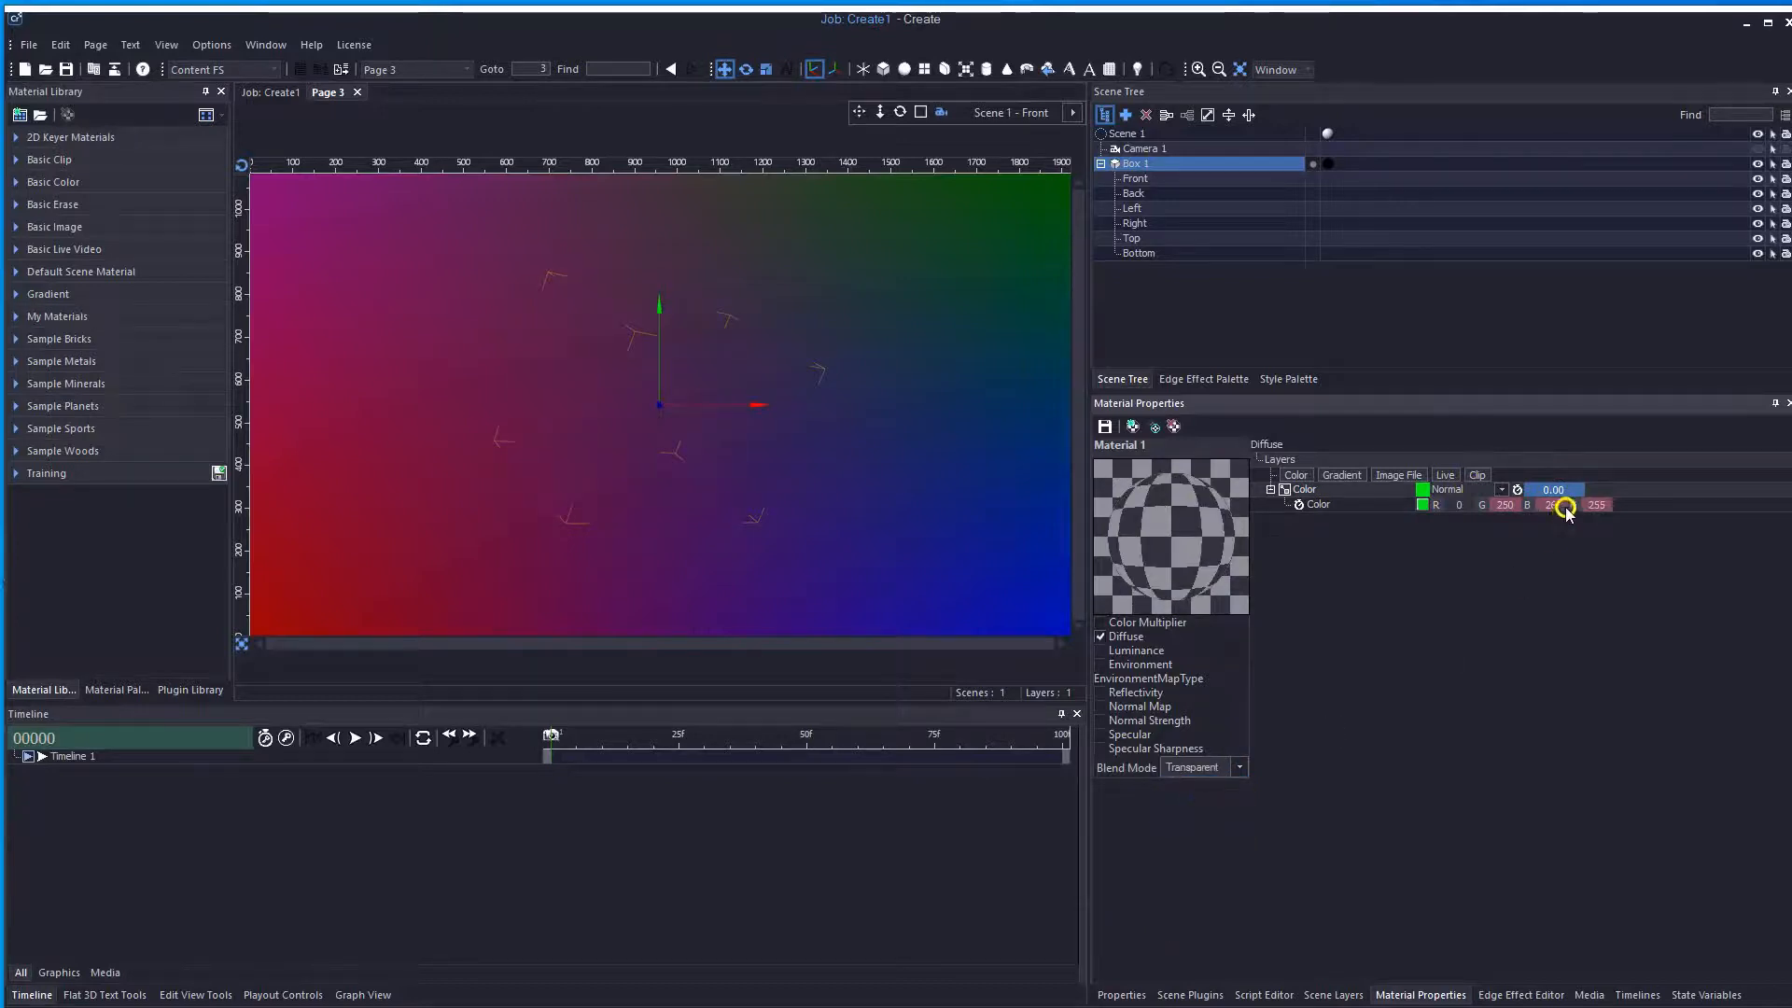
- Raise the diffuse color layer's opacity to 100 and collapse the layer's settings
drag(1553, 490, 1716, 492)
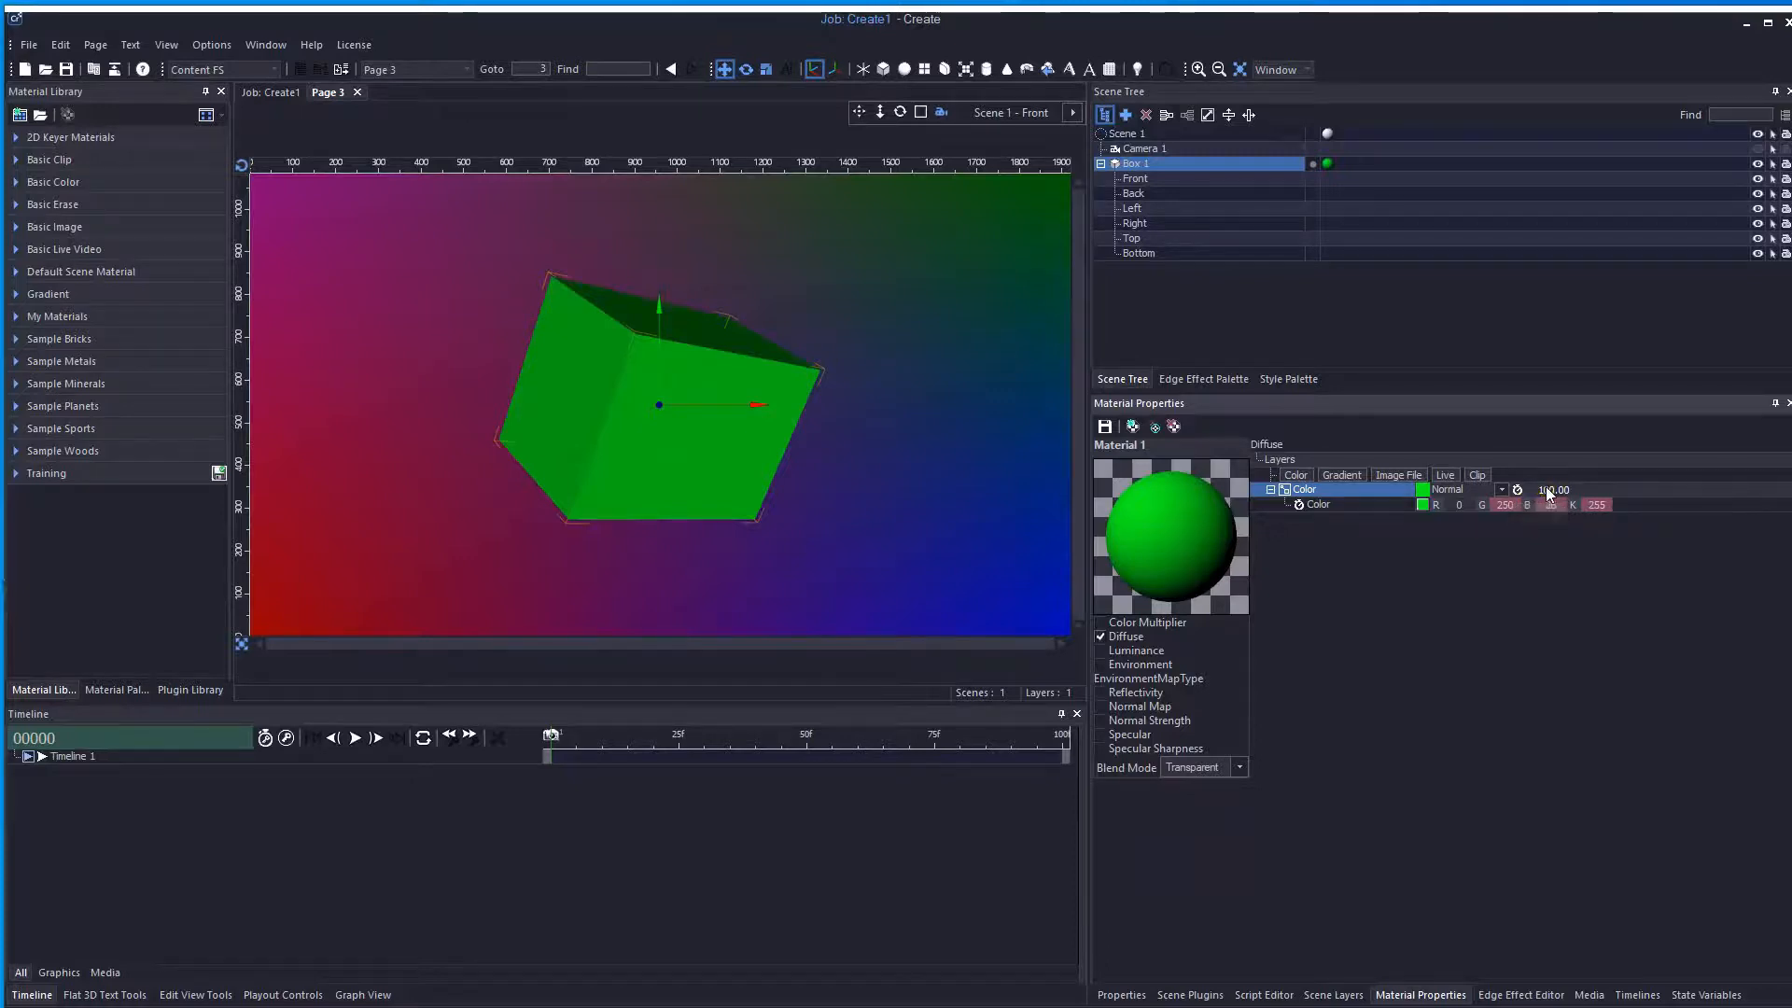
drag(1552, 490, 1732, 488)
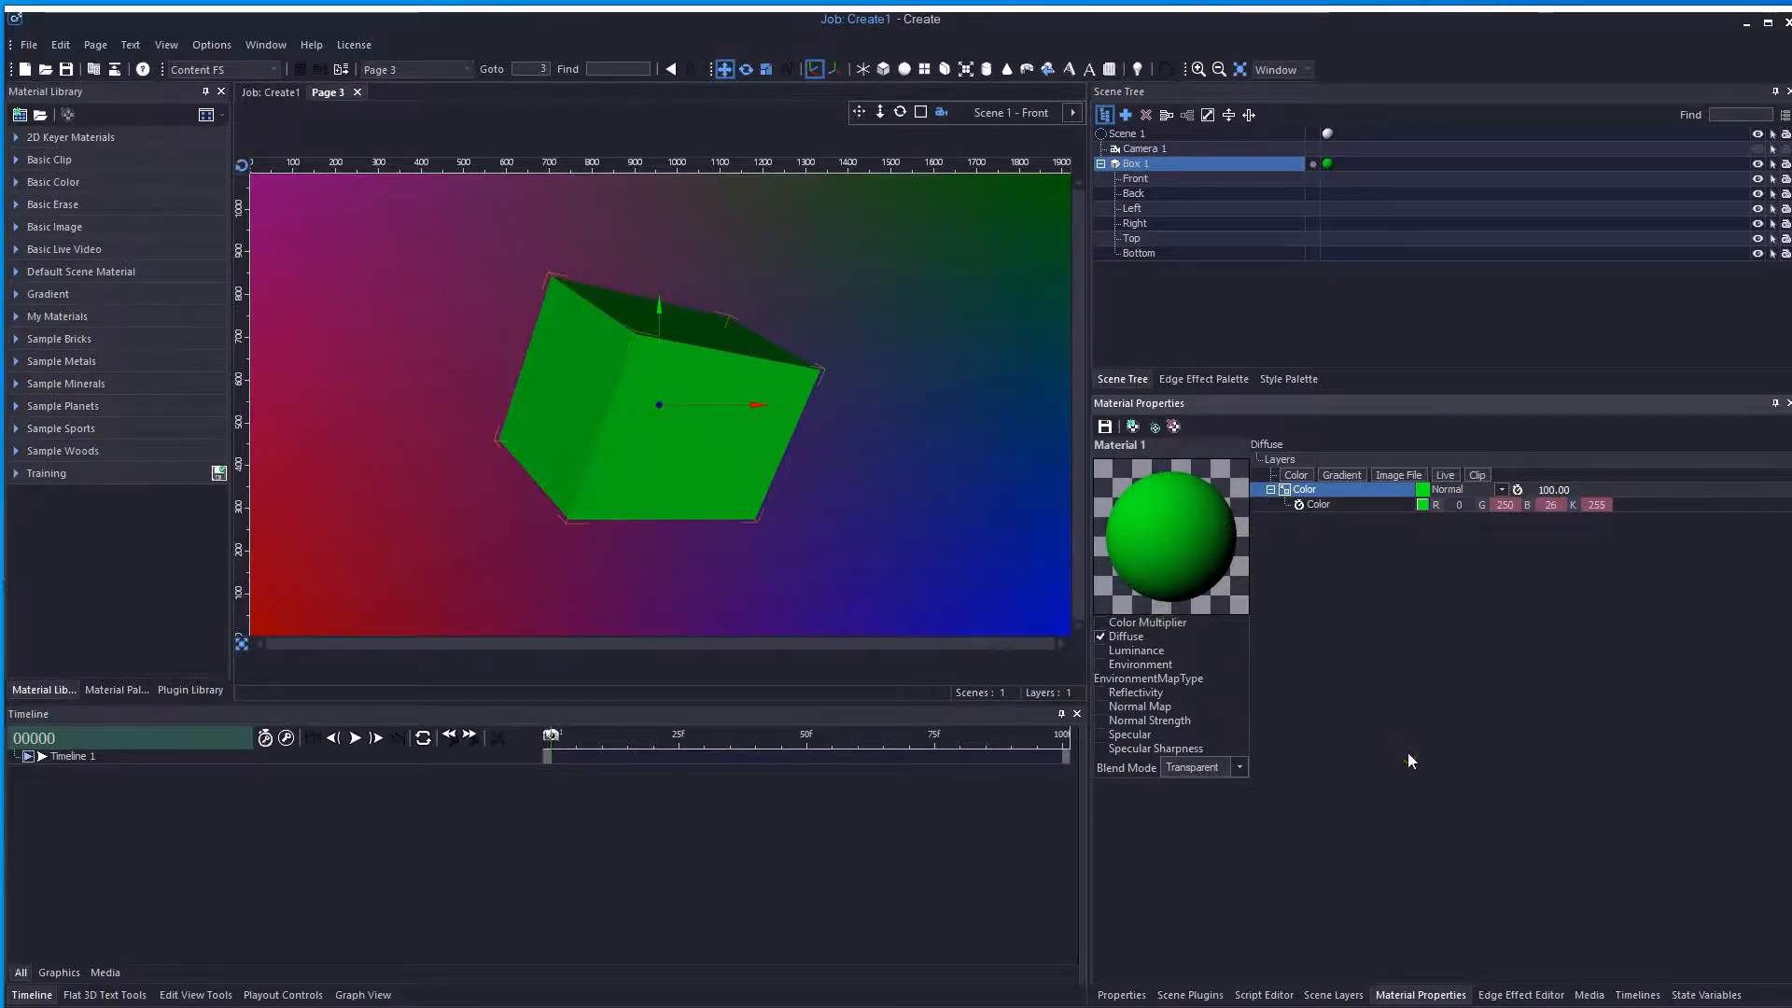
click(1268, 489)
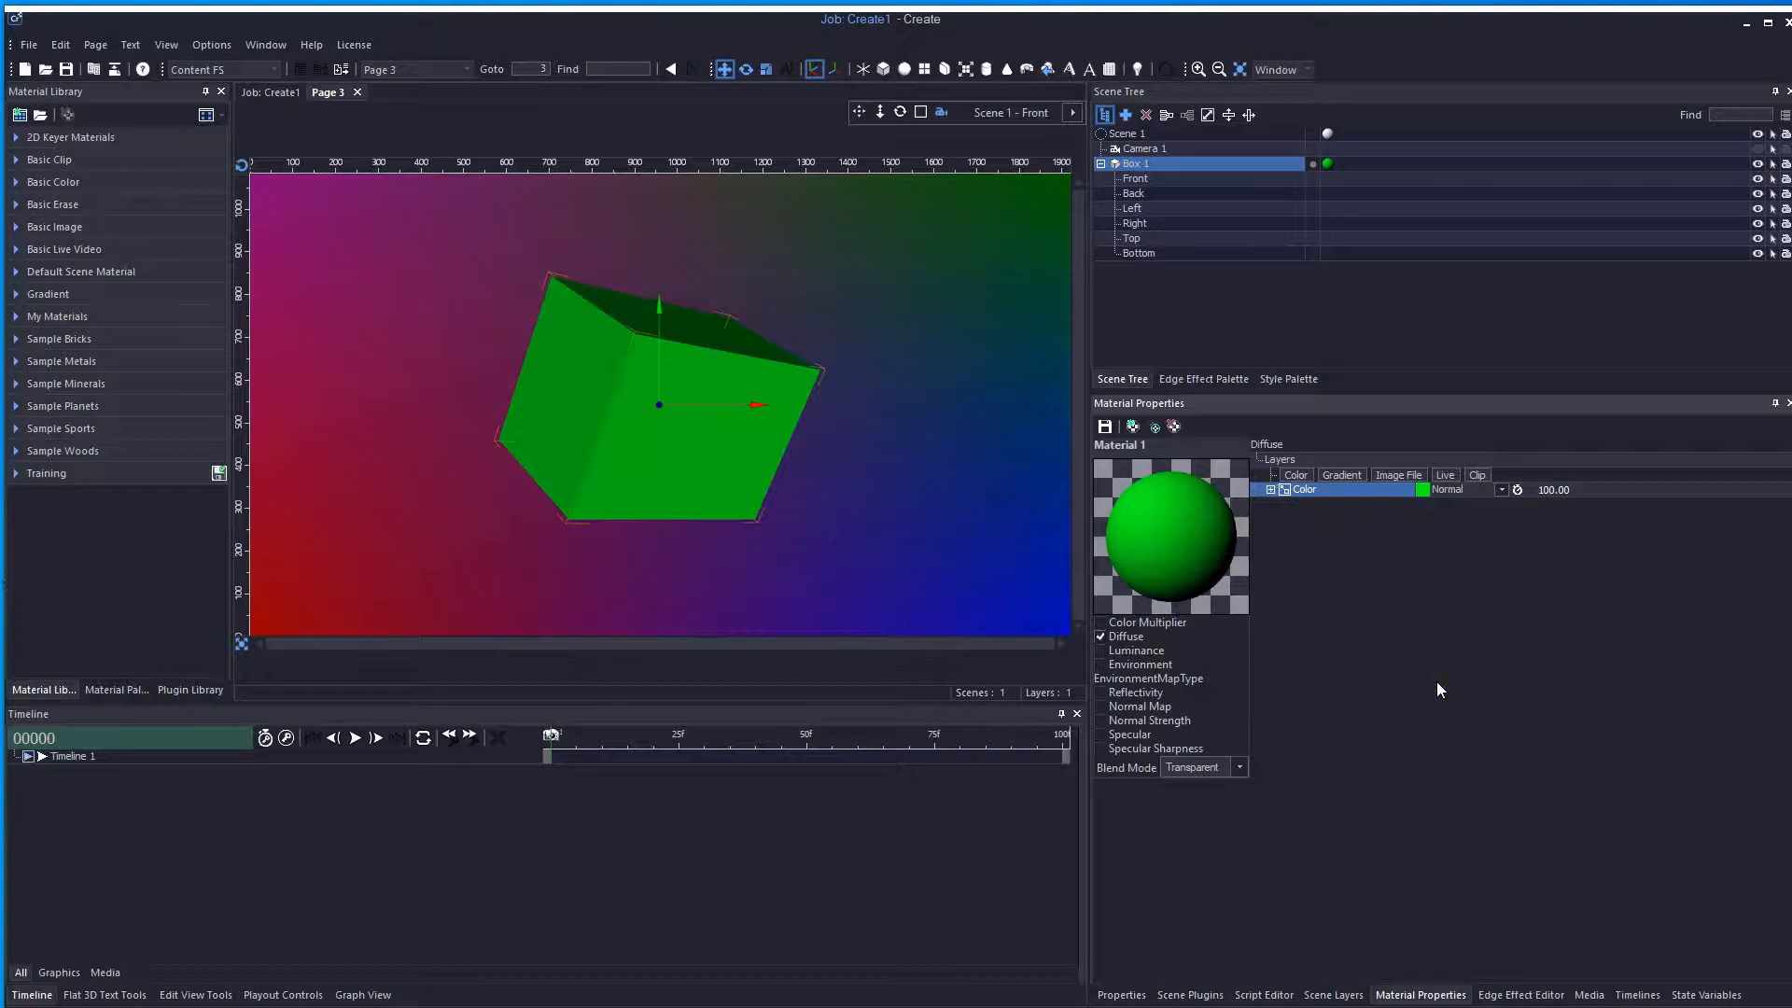
- Add a gradient layer to the Diffuse channel and change its white color to gold with RGB 255, 204, 0
click(1345, 476)
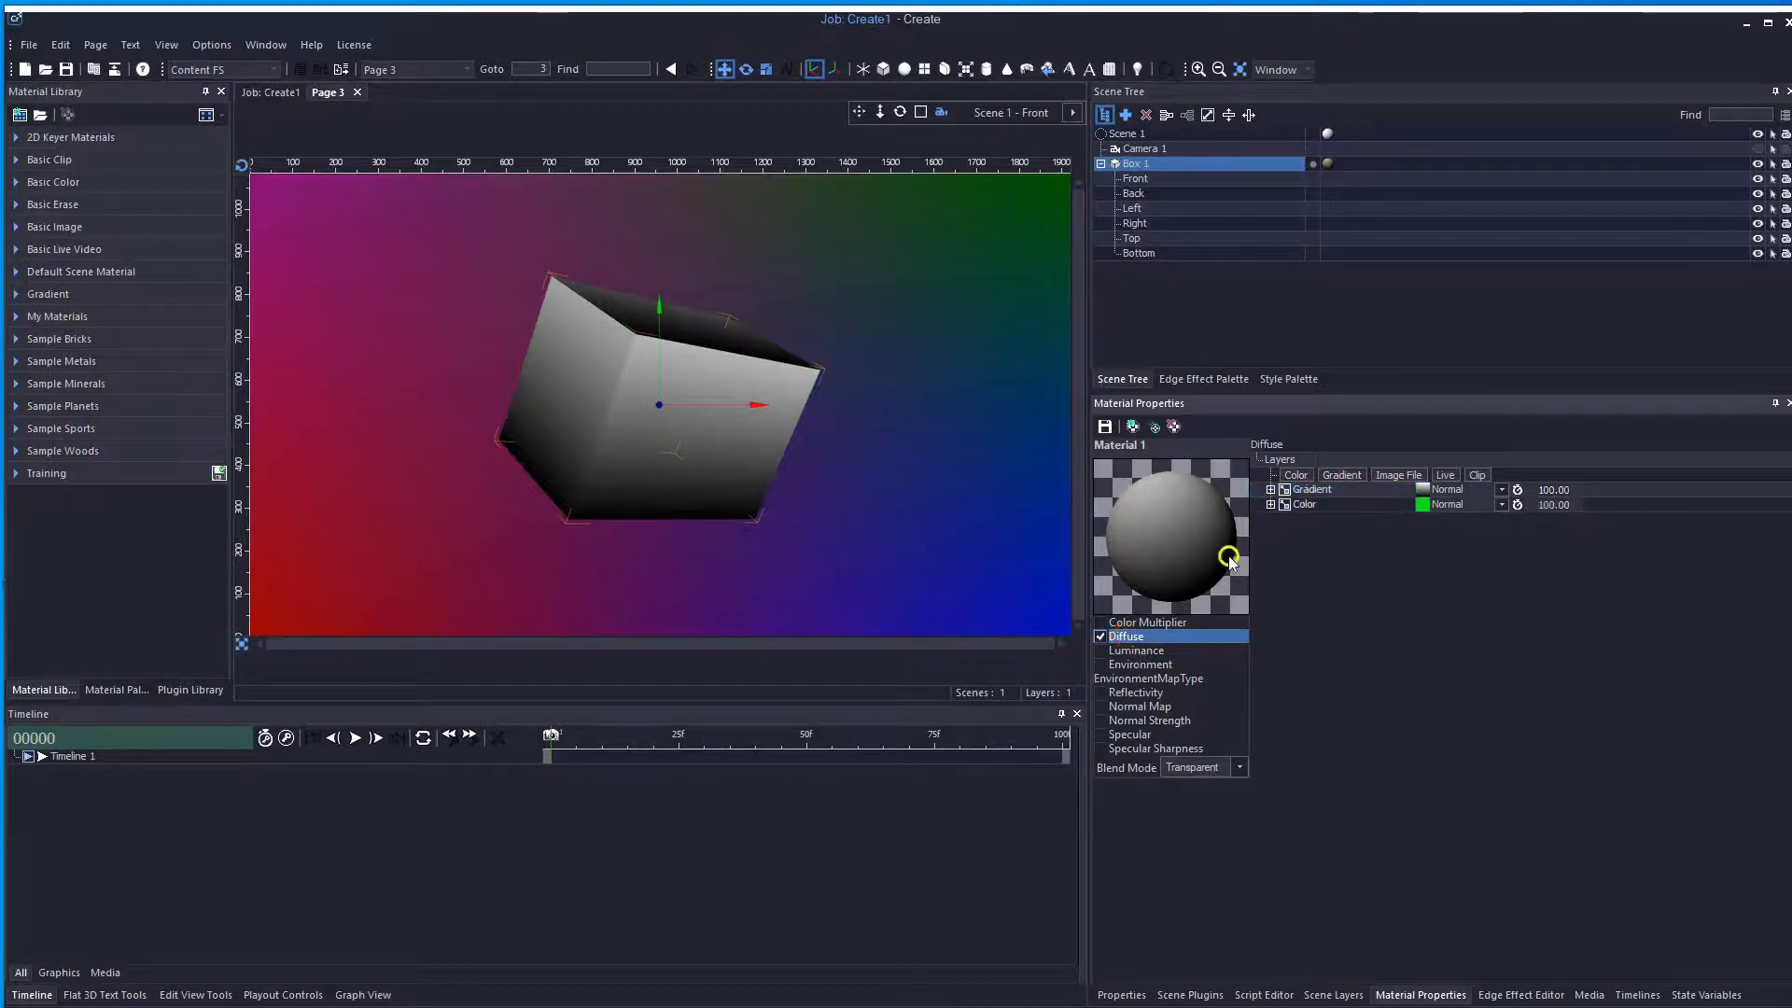
click(1271, 490)
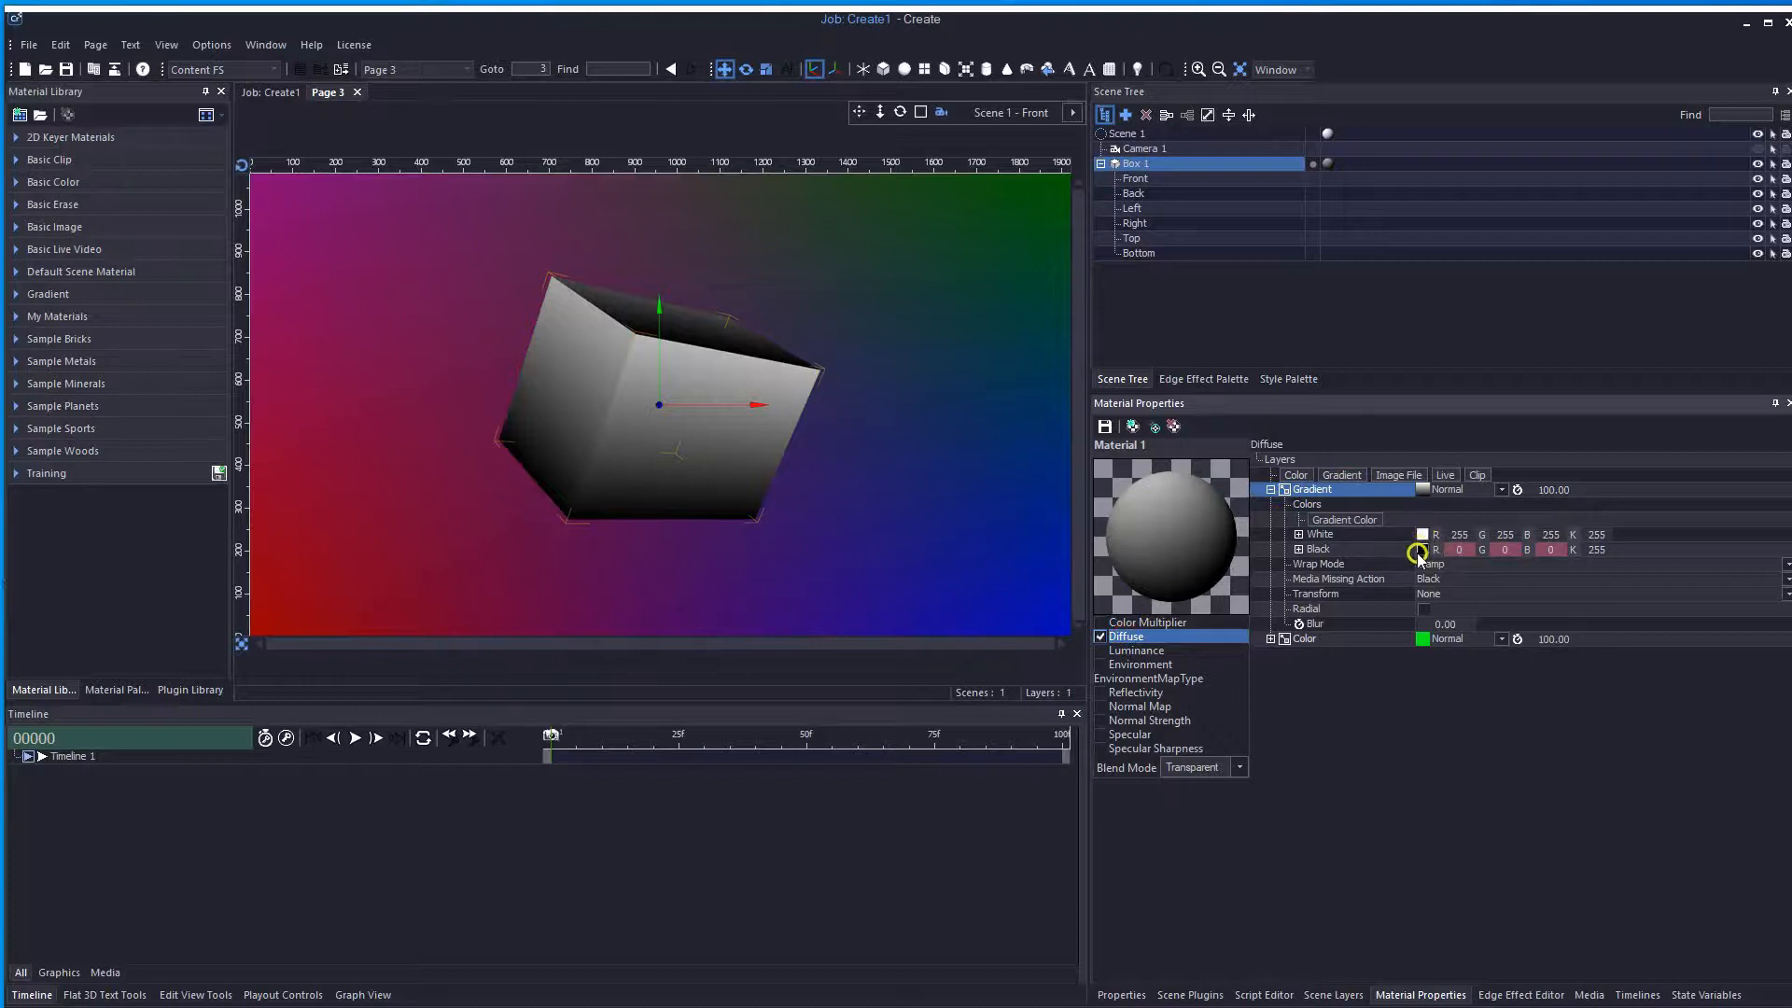
click(1423, 535)
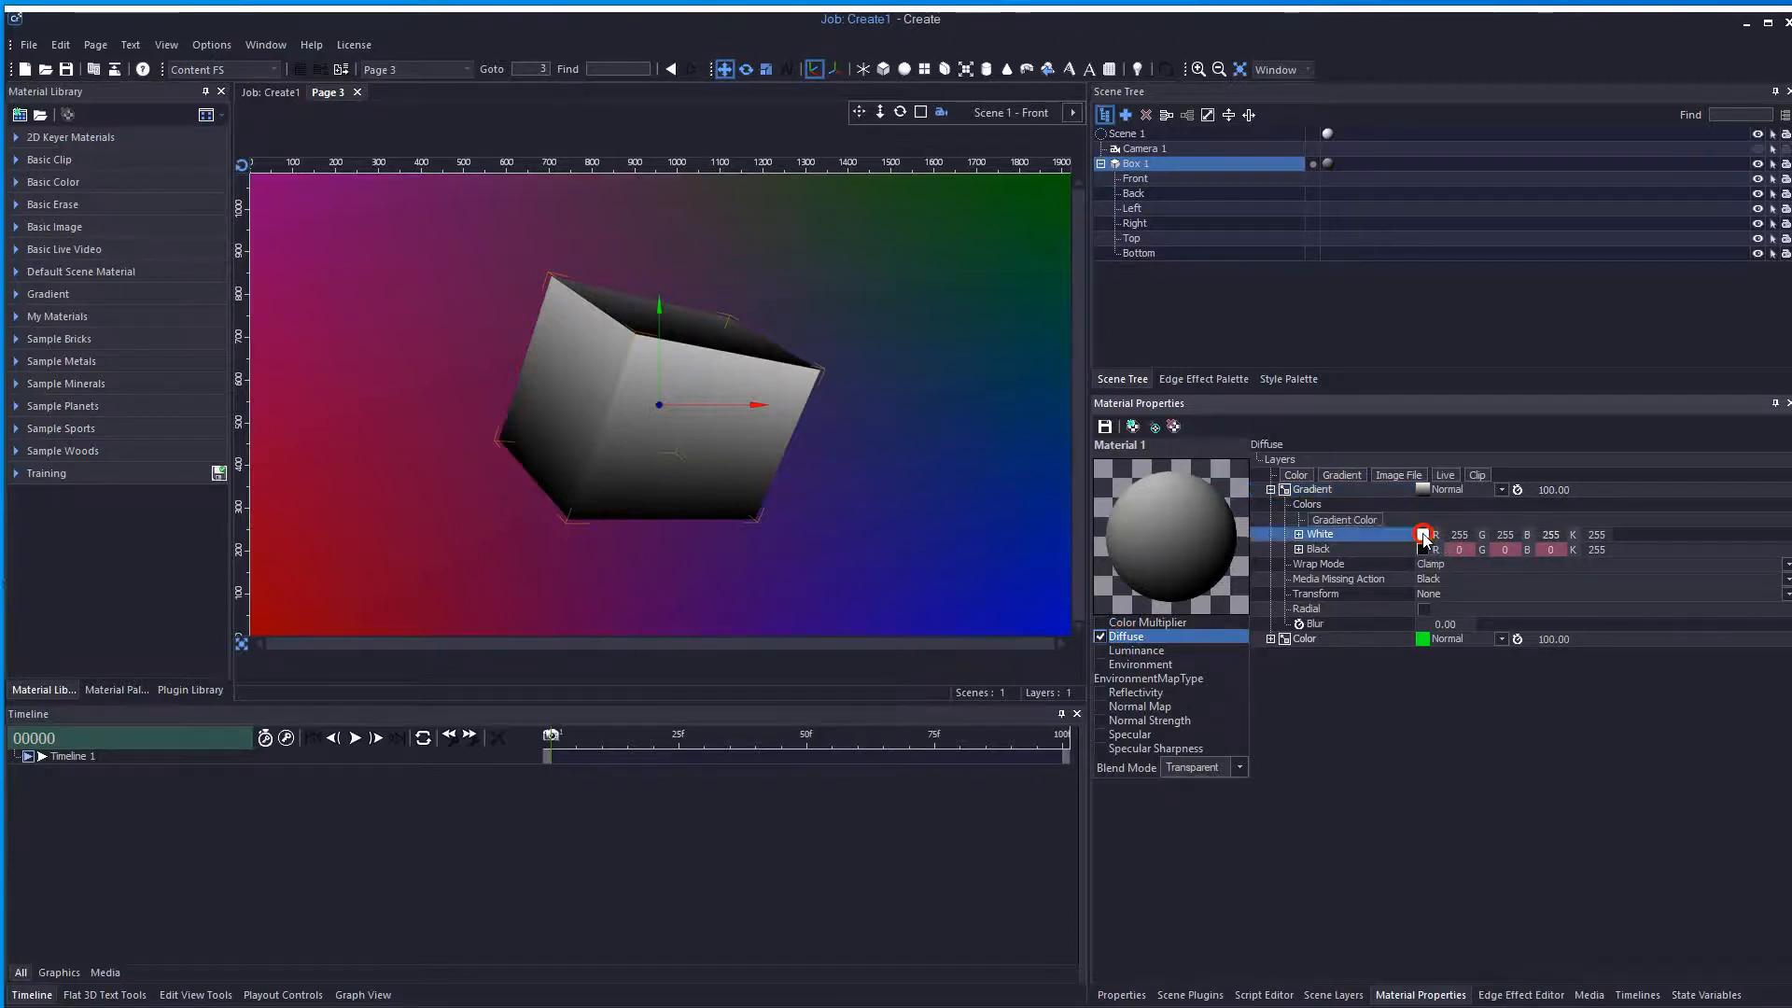
drag(868, 515, 868, 493)
click(1127, 499)
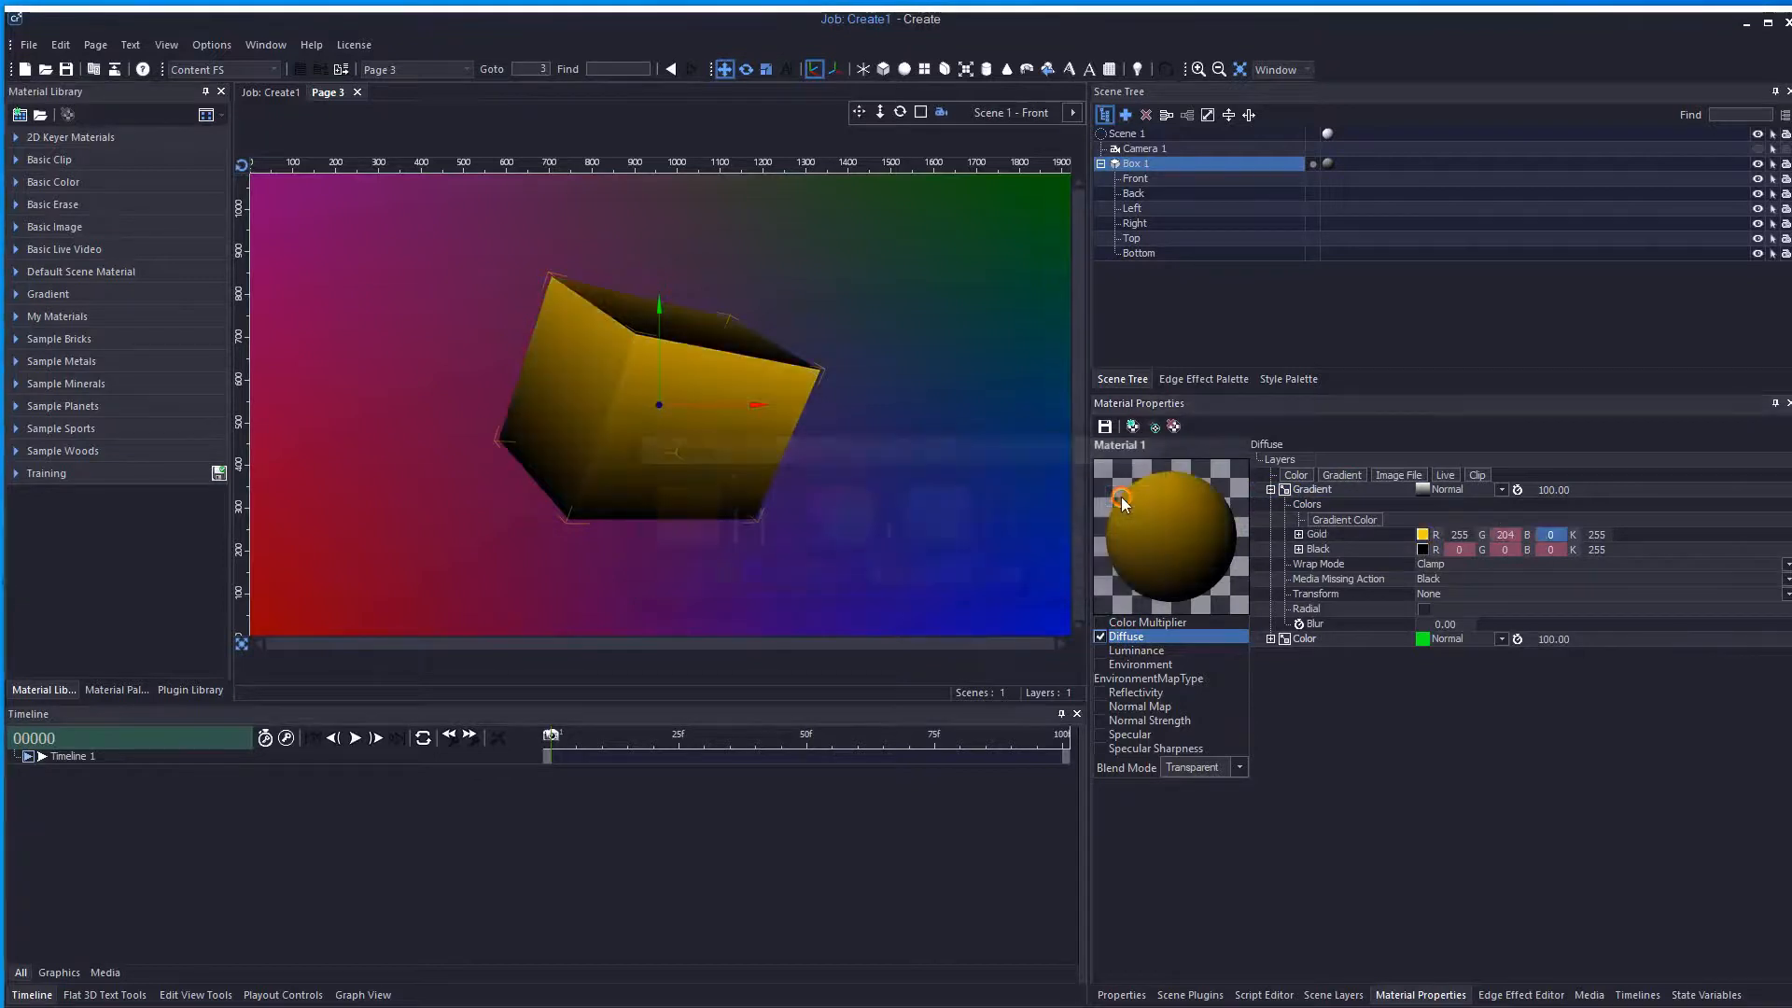
- Change the gradient's black color to red with RGB 190, 0, 0
click(1423, 550)
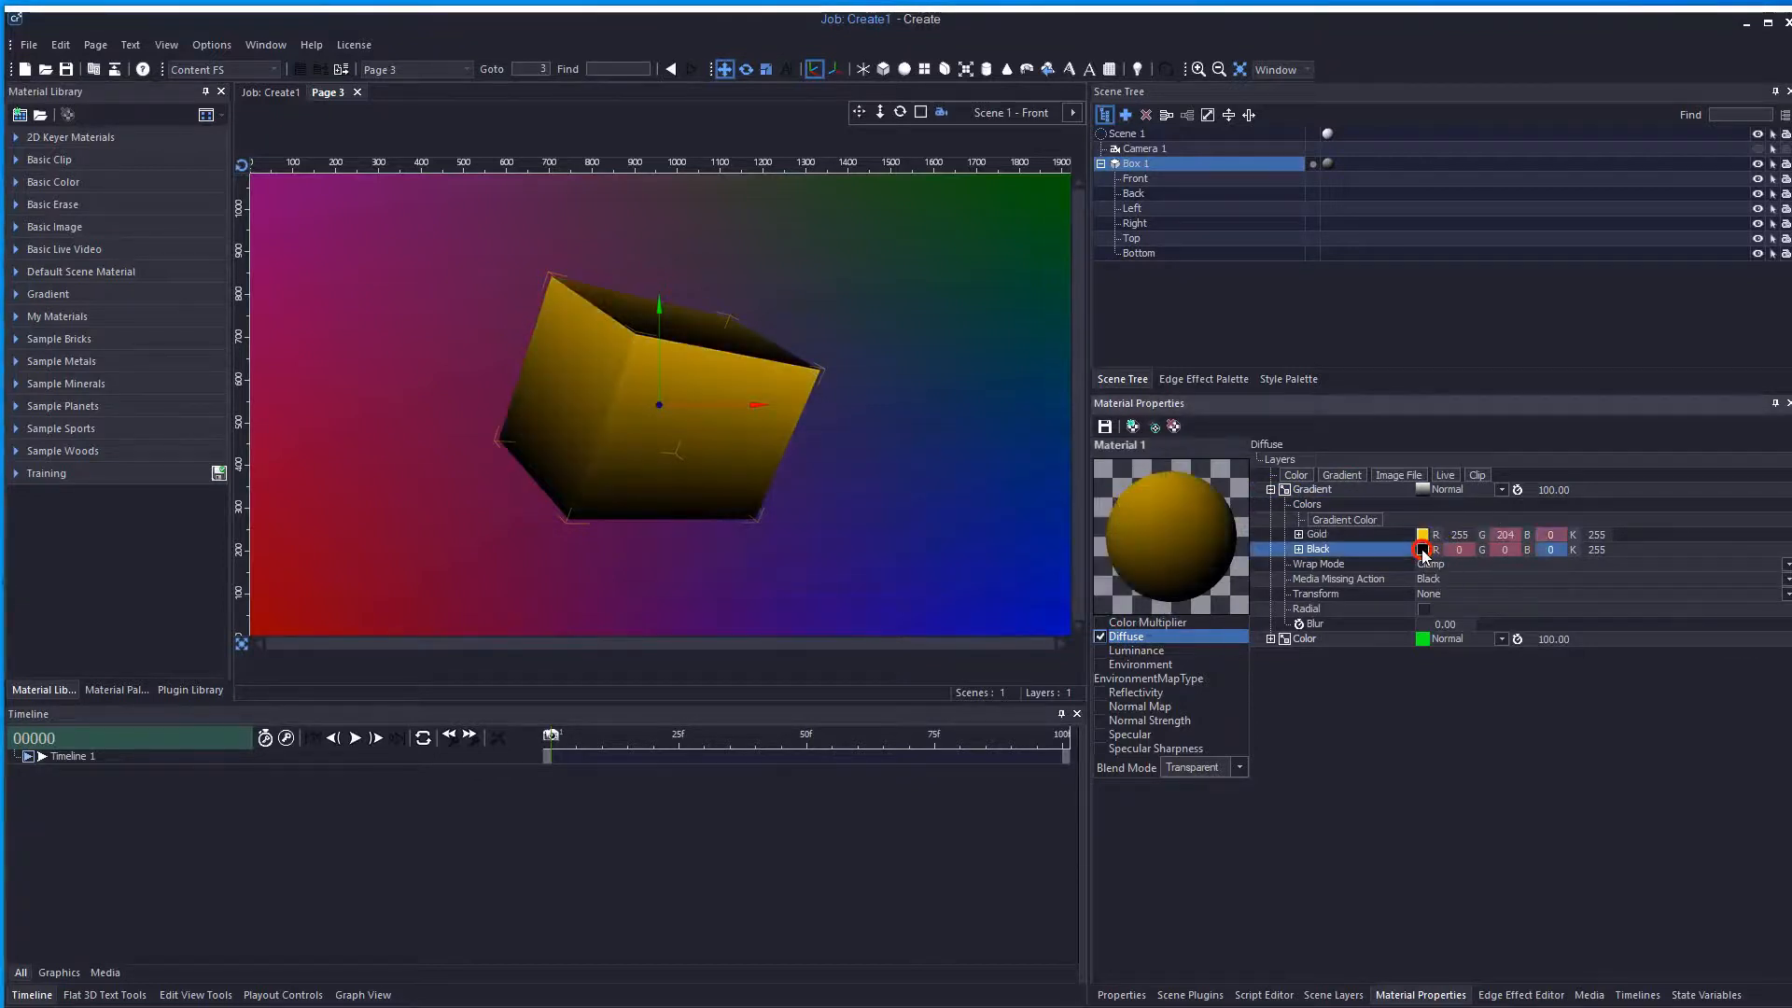
click(923, 529)
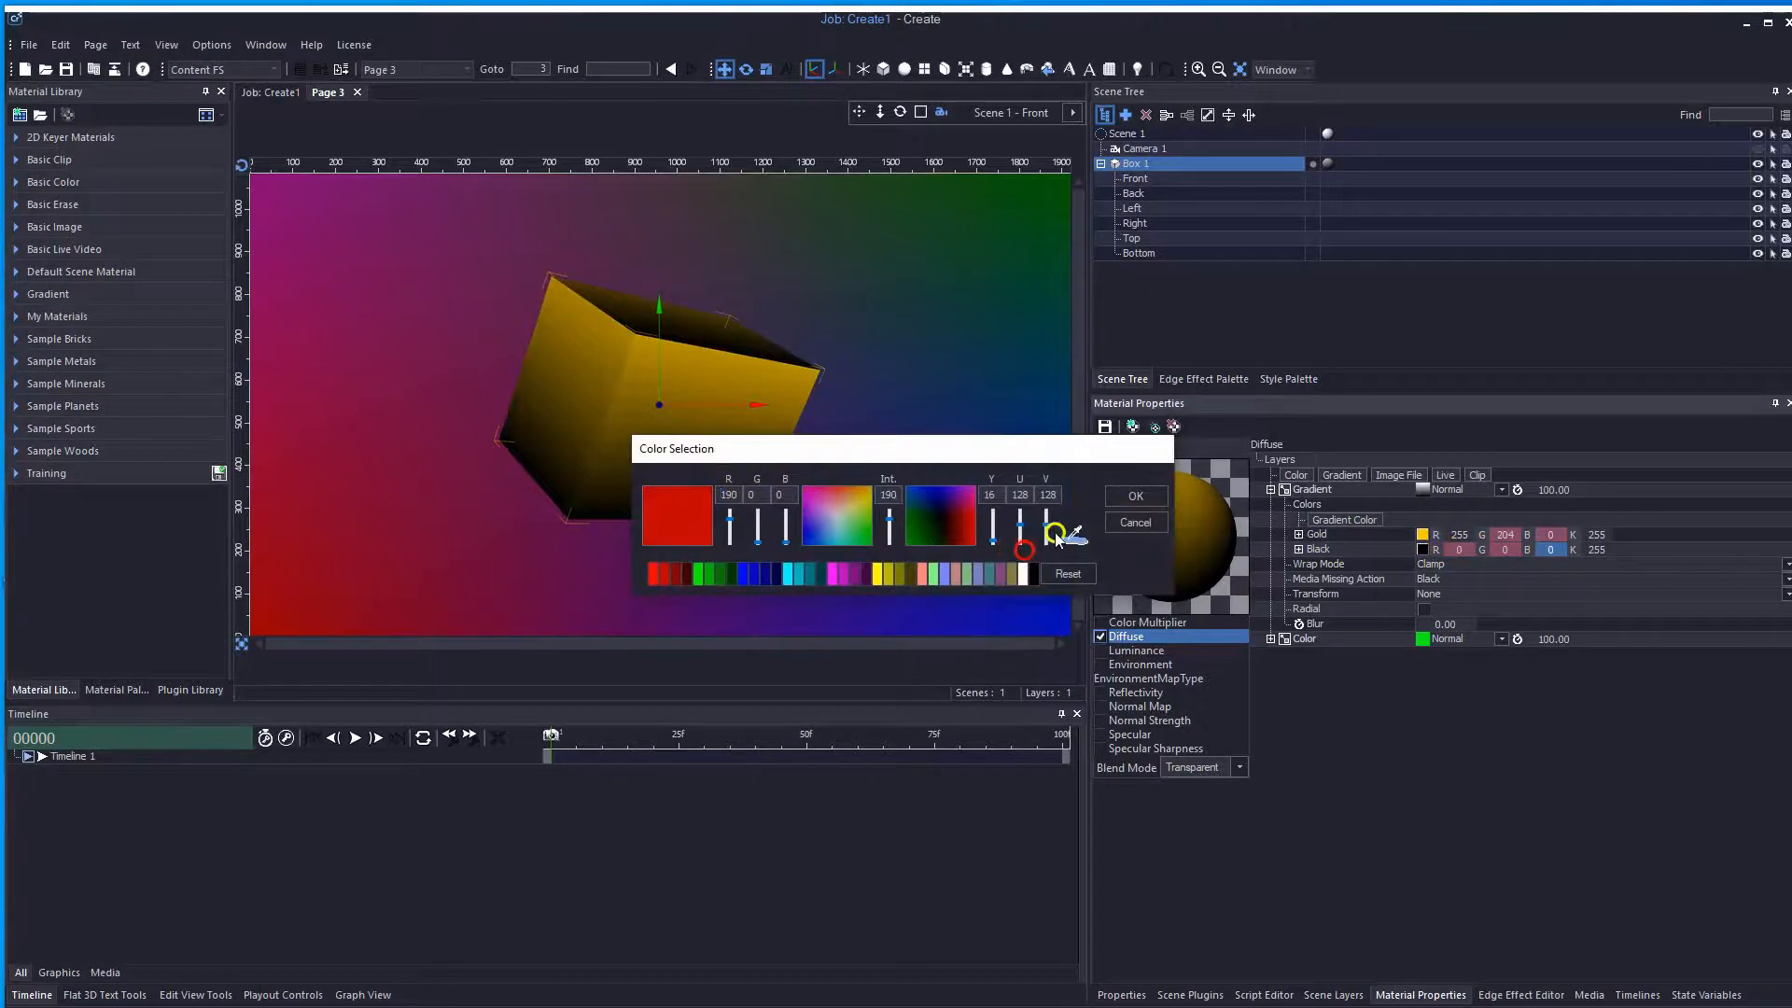
click(1111, 497)
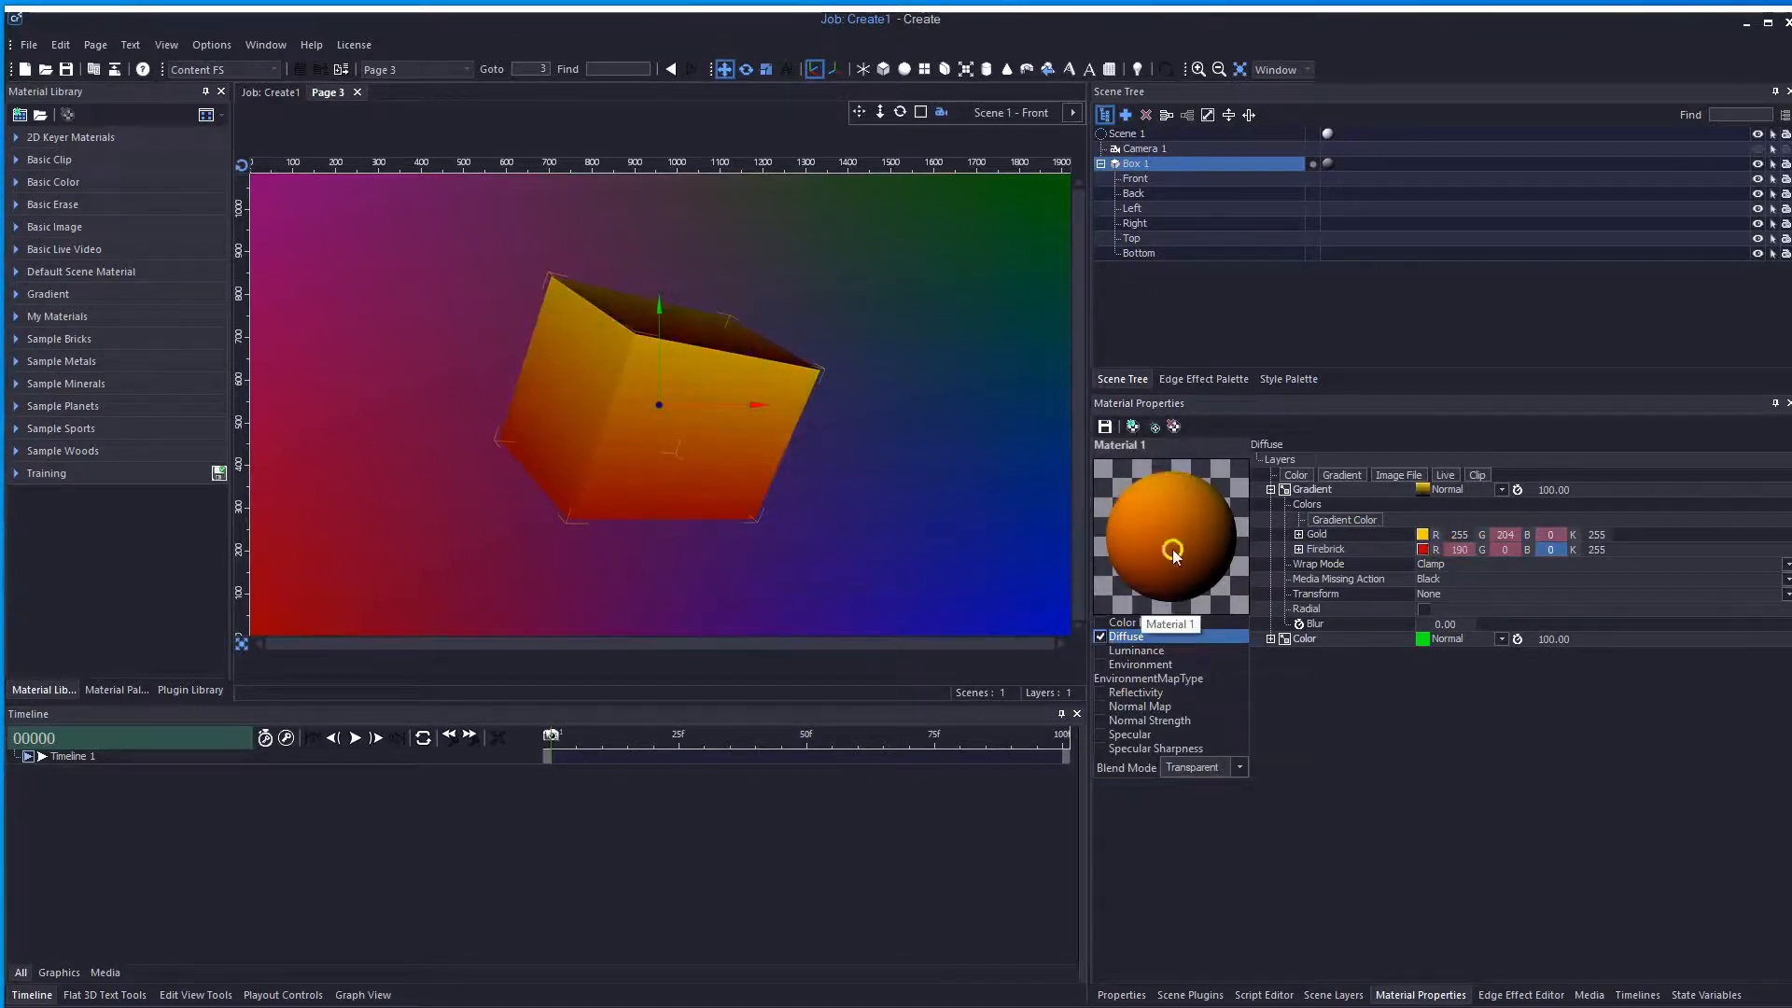
- Add a third color to the gradient, lime green with RGB 0, 255, 0
double_click(1340, 517)
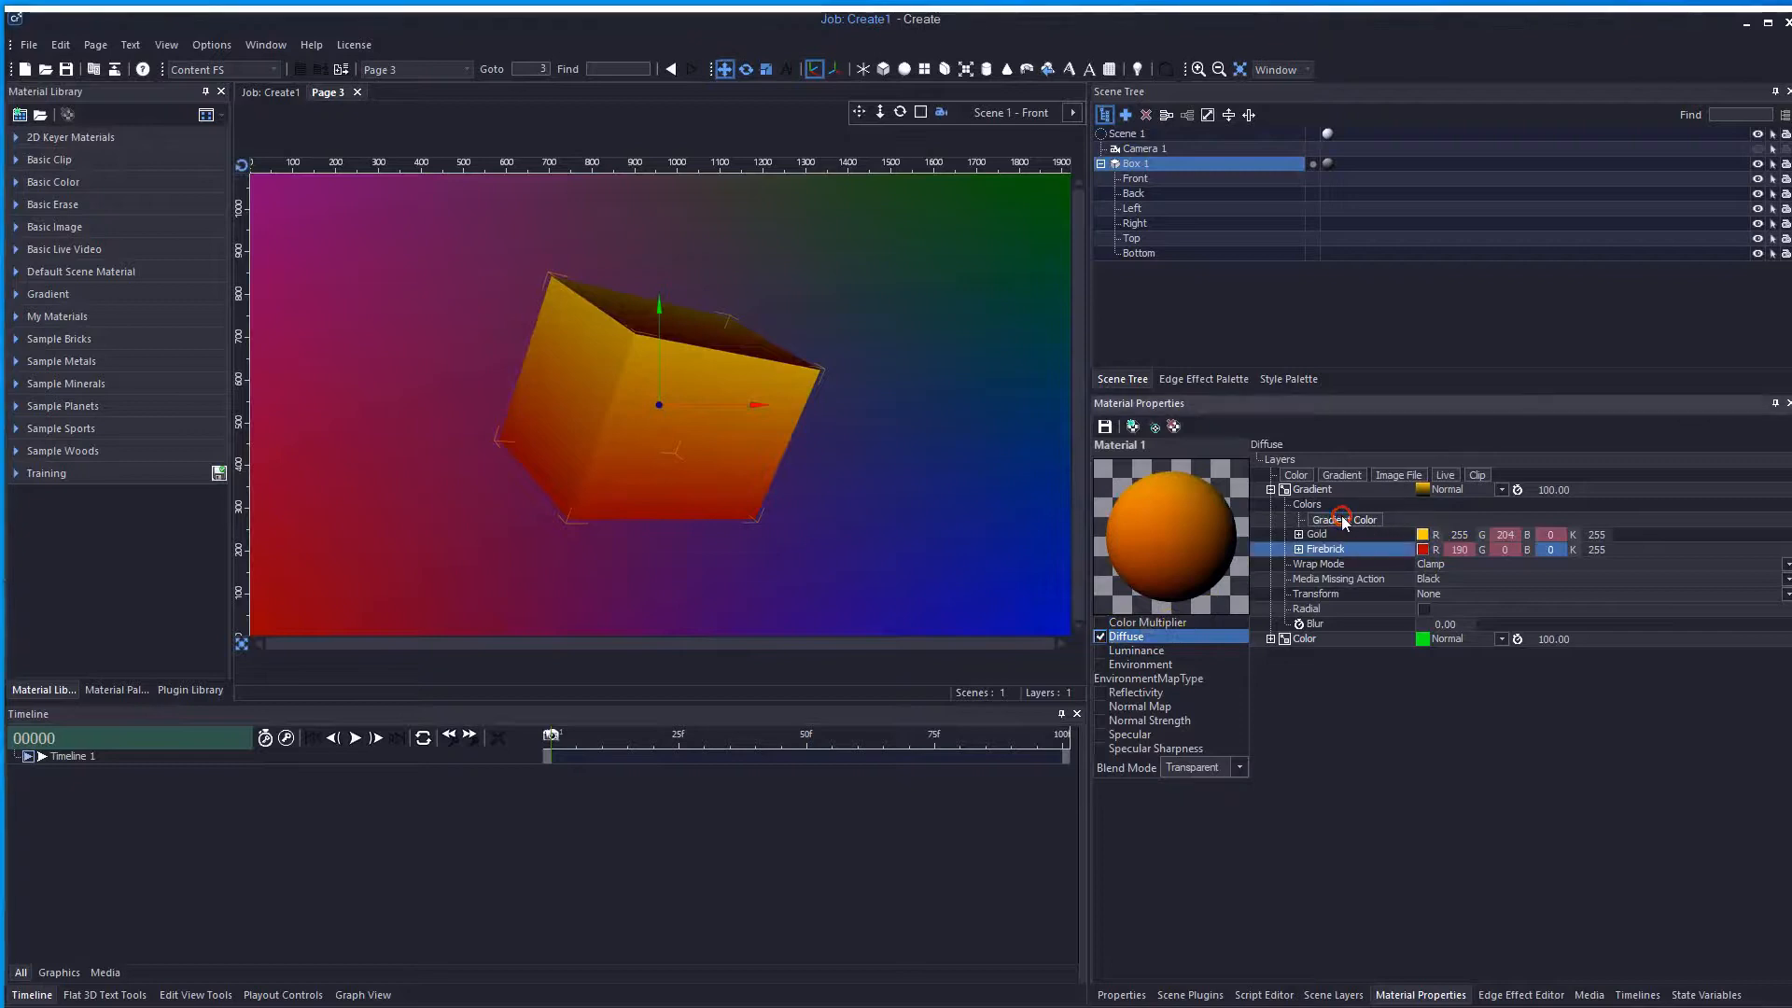
click(924, 516)
click(1114, 495)
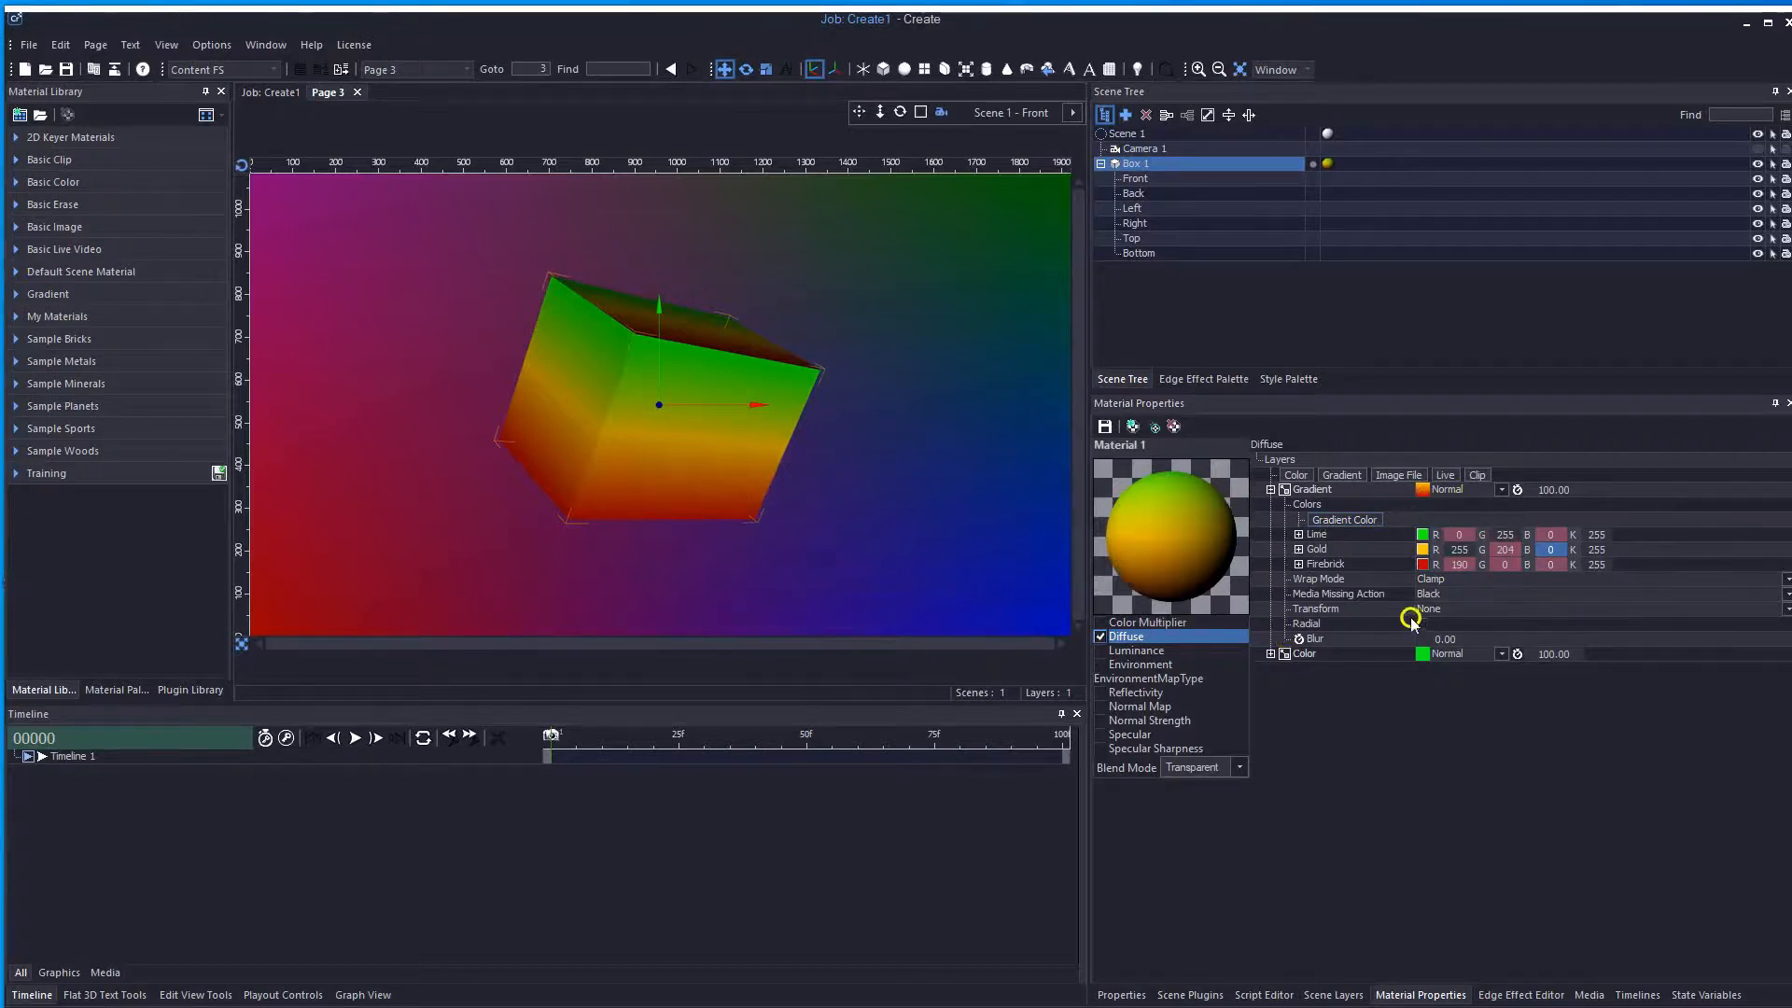
- Collapse the gradient layer's settings and start adding an image file layer to the Diffuse channel, browsing to C:\Pixel_Power\StreamMaster
click(1270, 489)
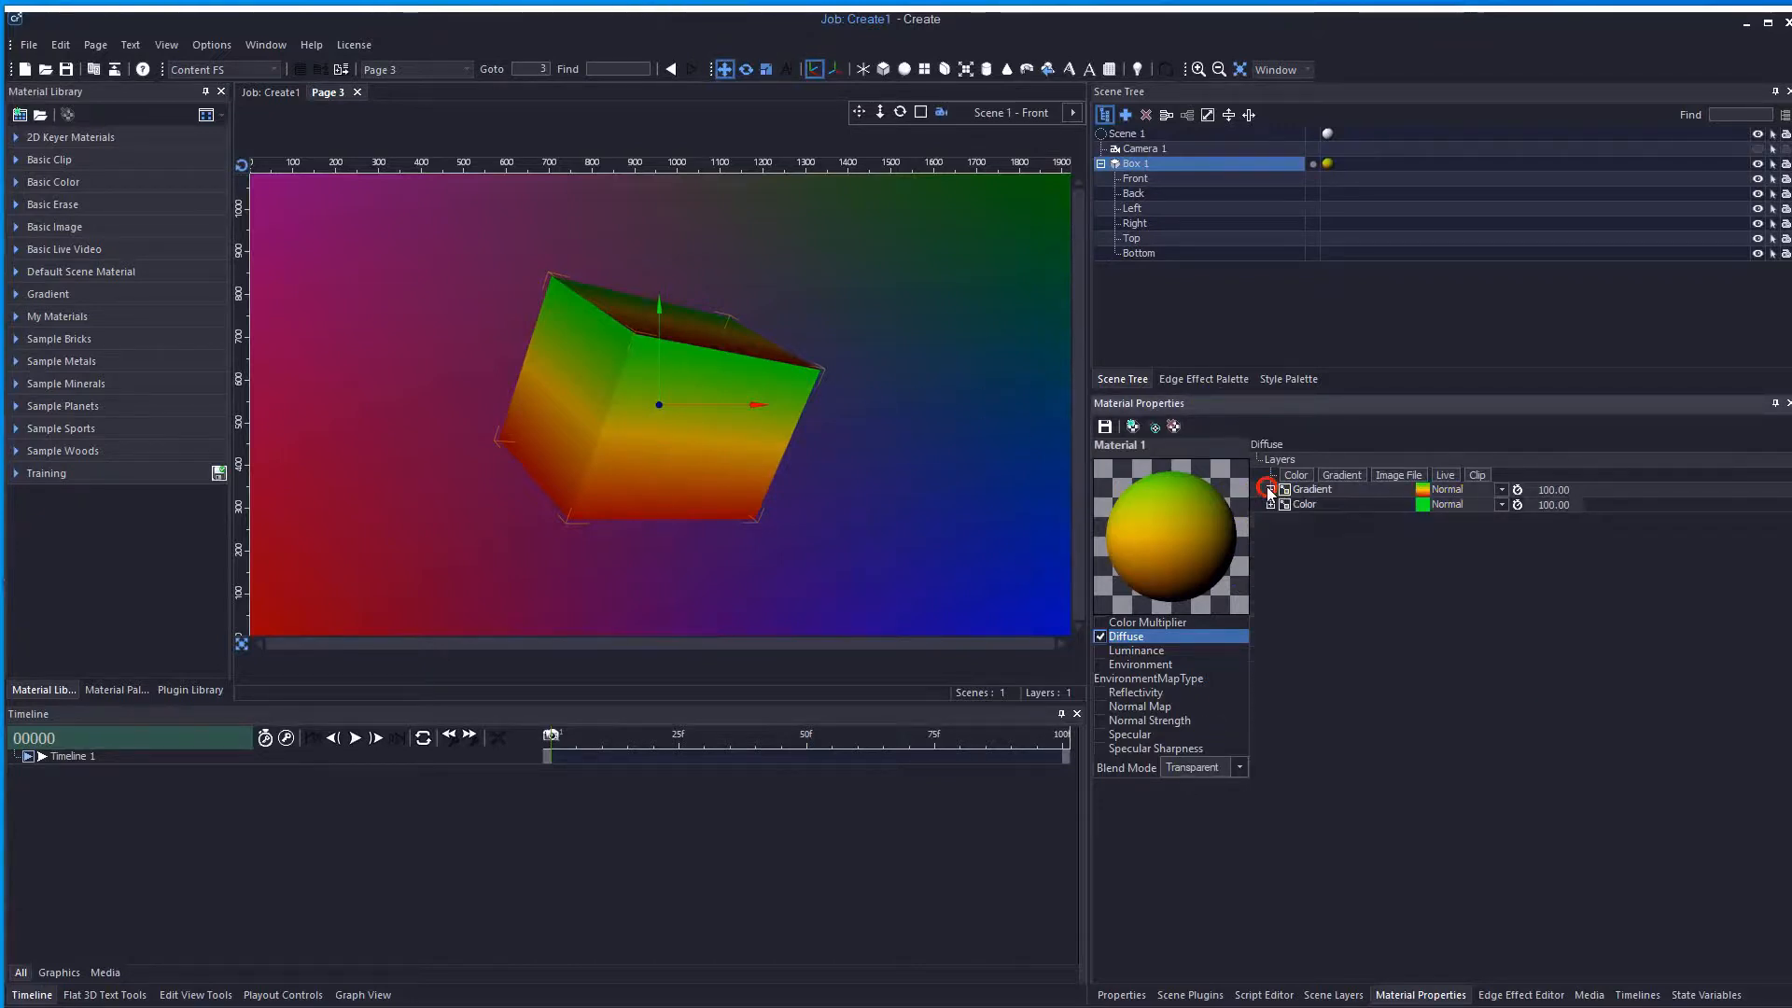
click(1389, 478)
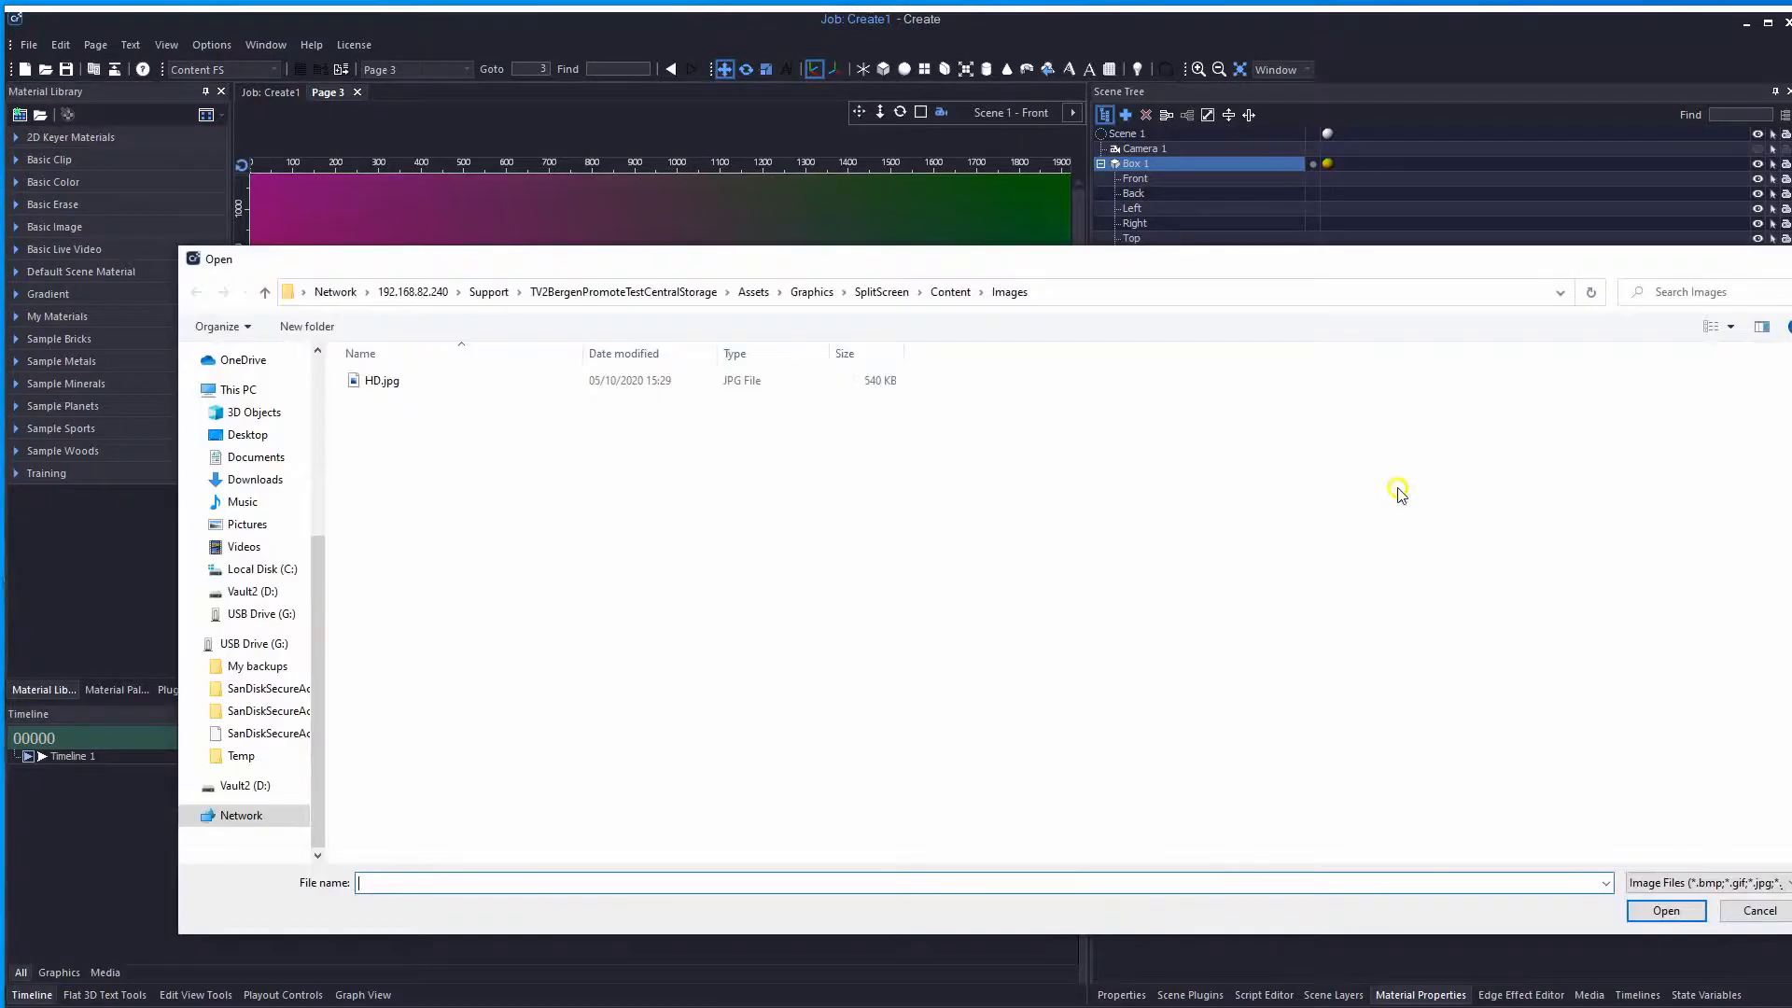
drag(1237, 261, 1146, 227)
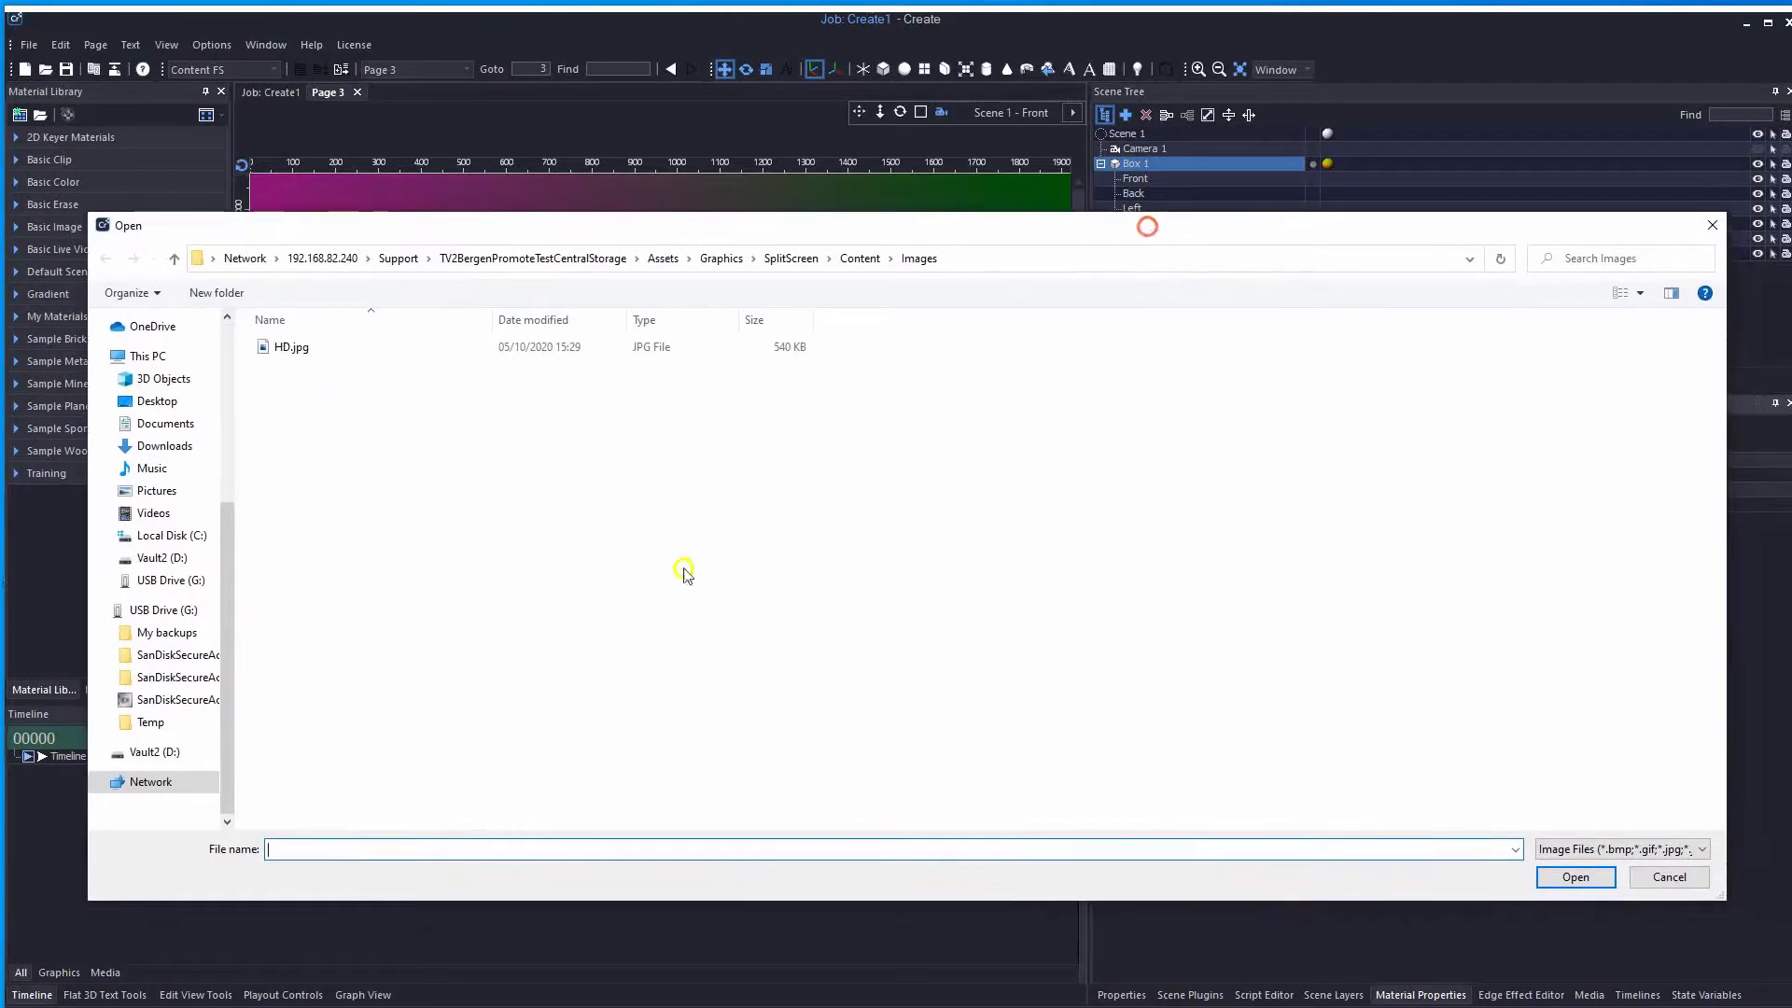
click(163, 537)
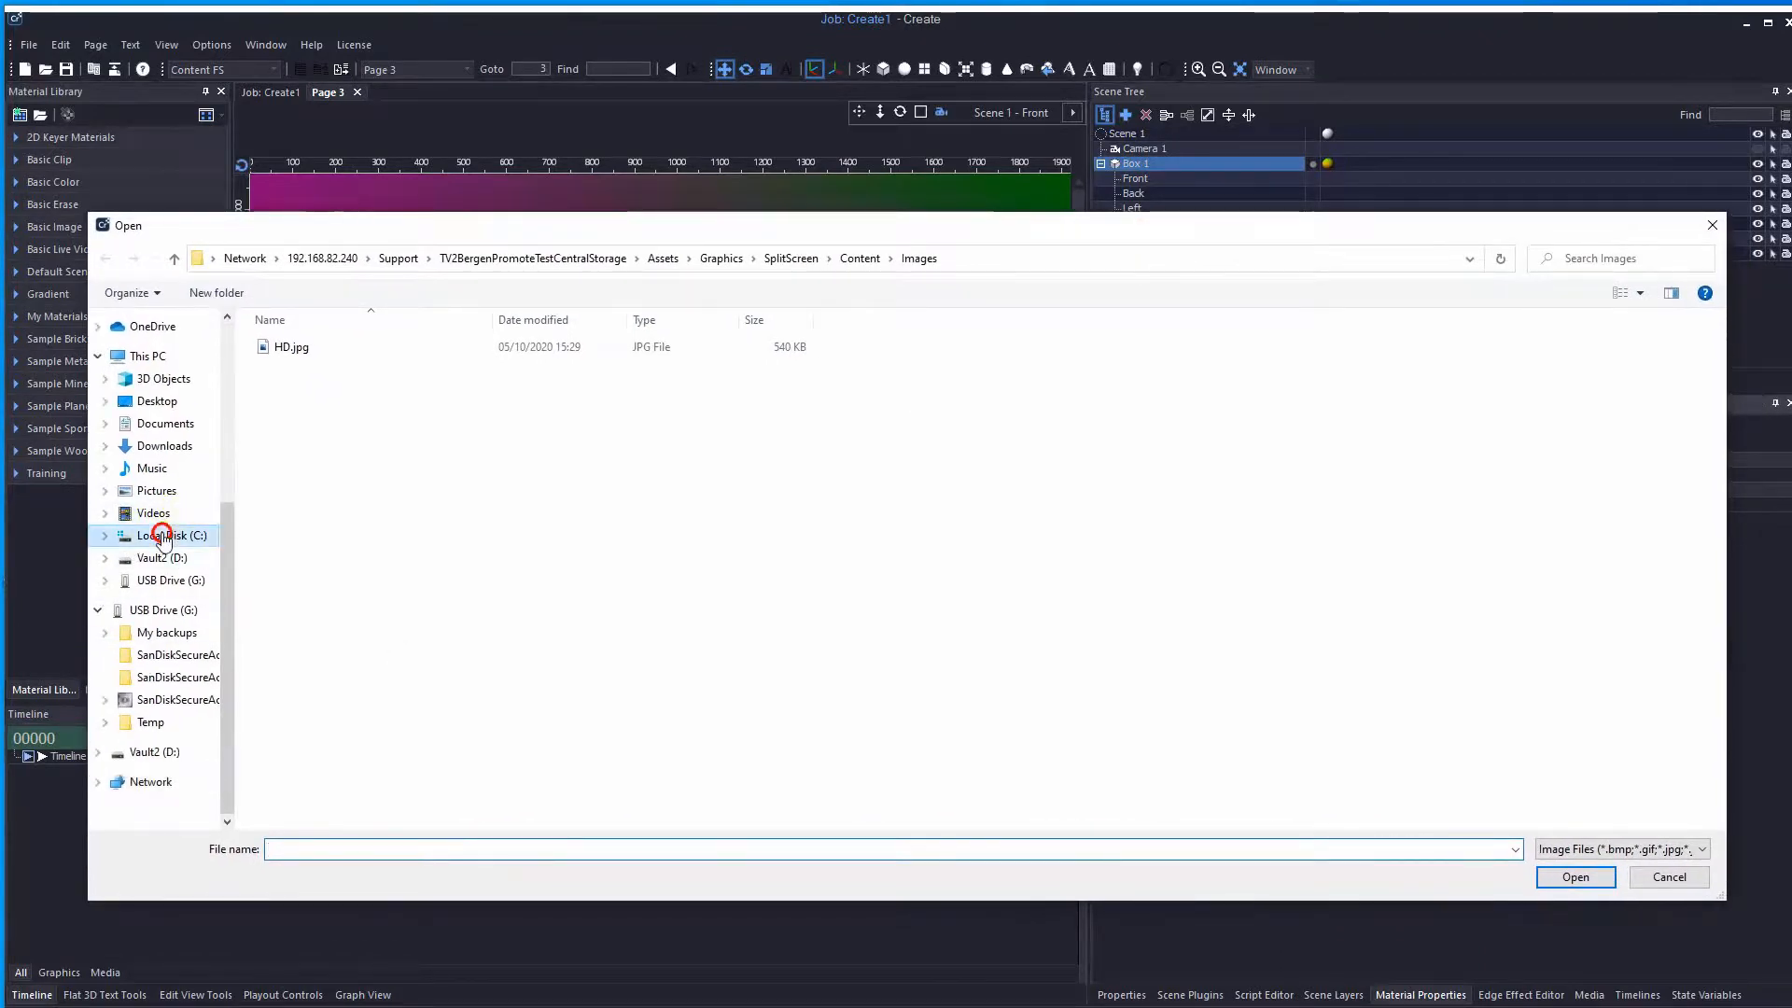
scroll(372, 765, down, 2)
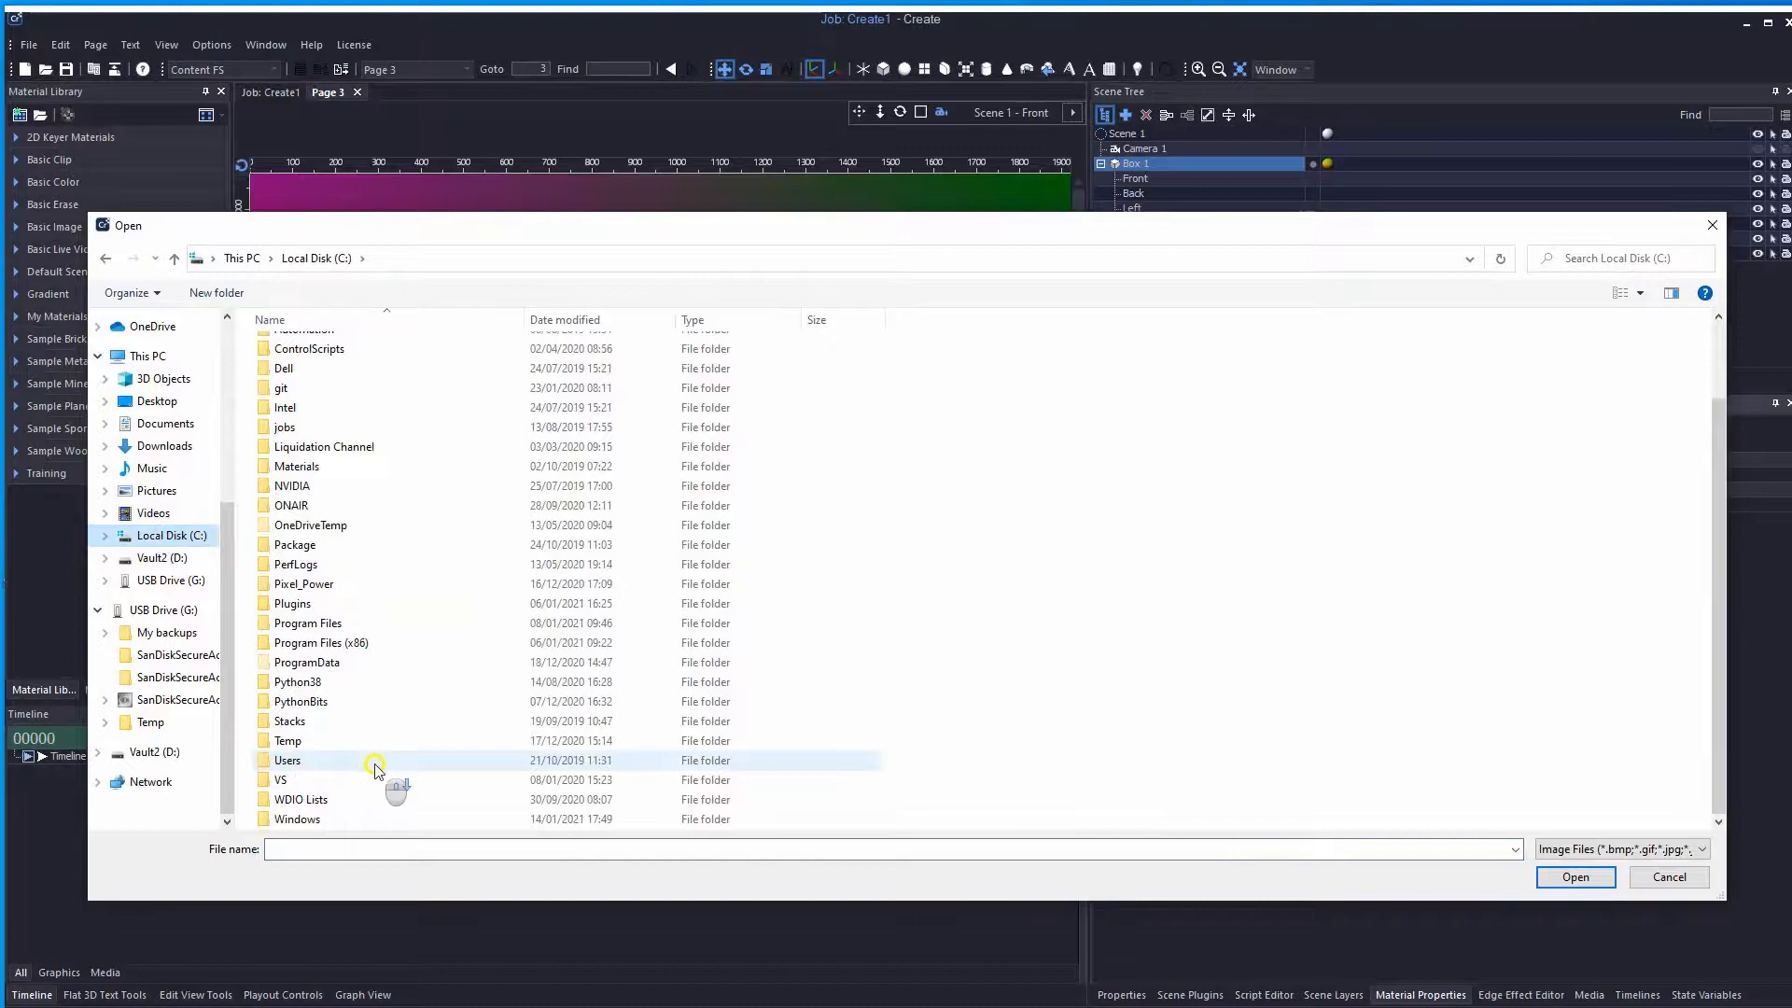
double_click(312, 583)
click(327, 759)
double_click(327, 758)
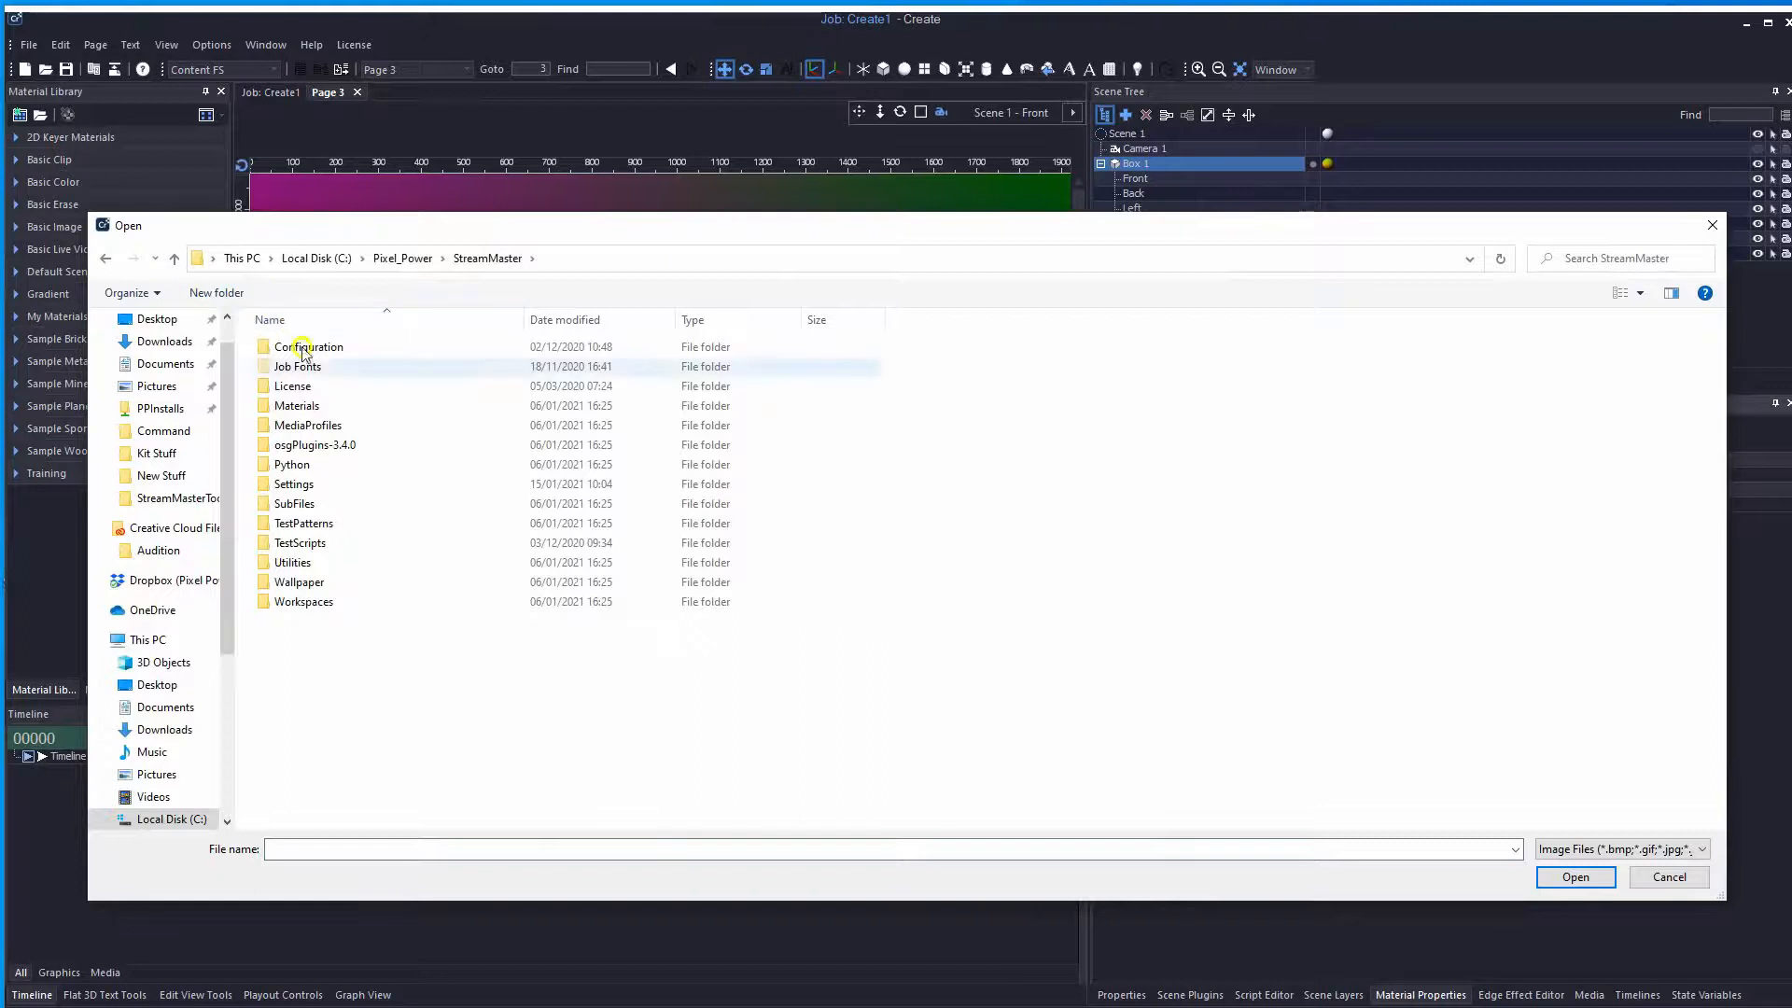
- Load brick3.jpg from the Materials\Resources folder as the image layer above the gradient
double_click(299, 408)
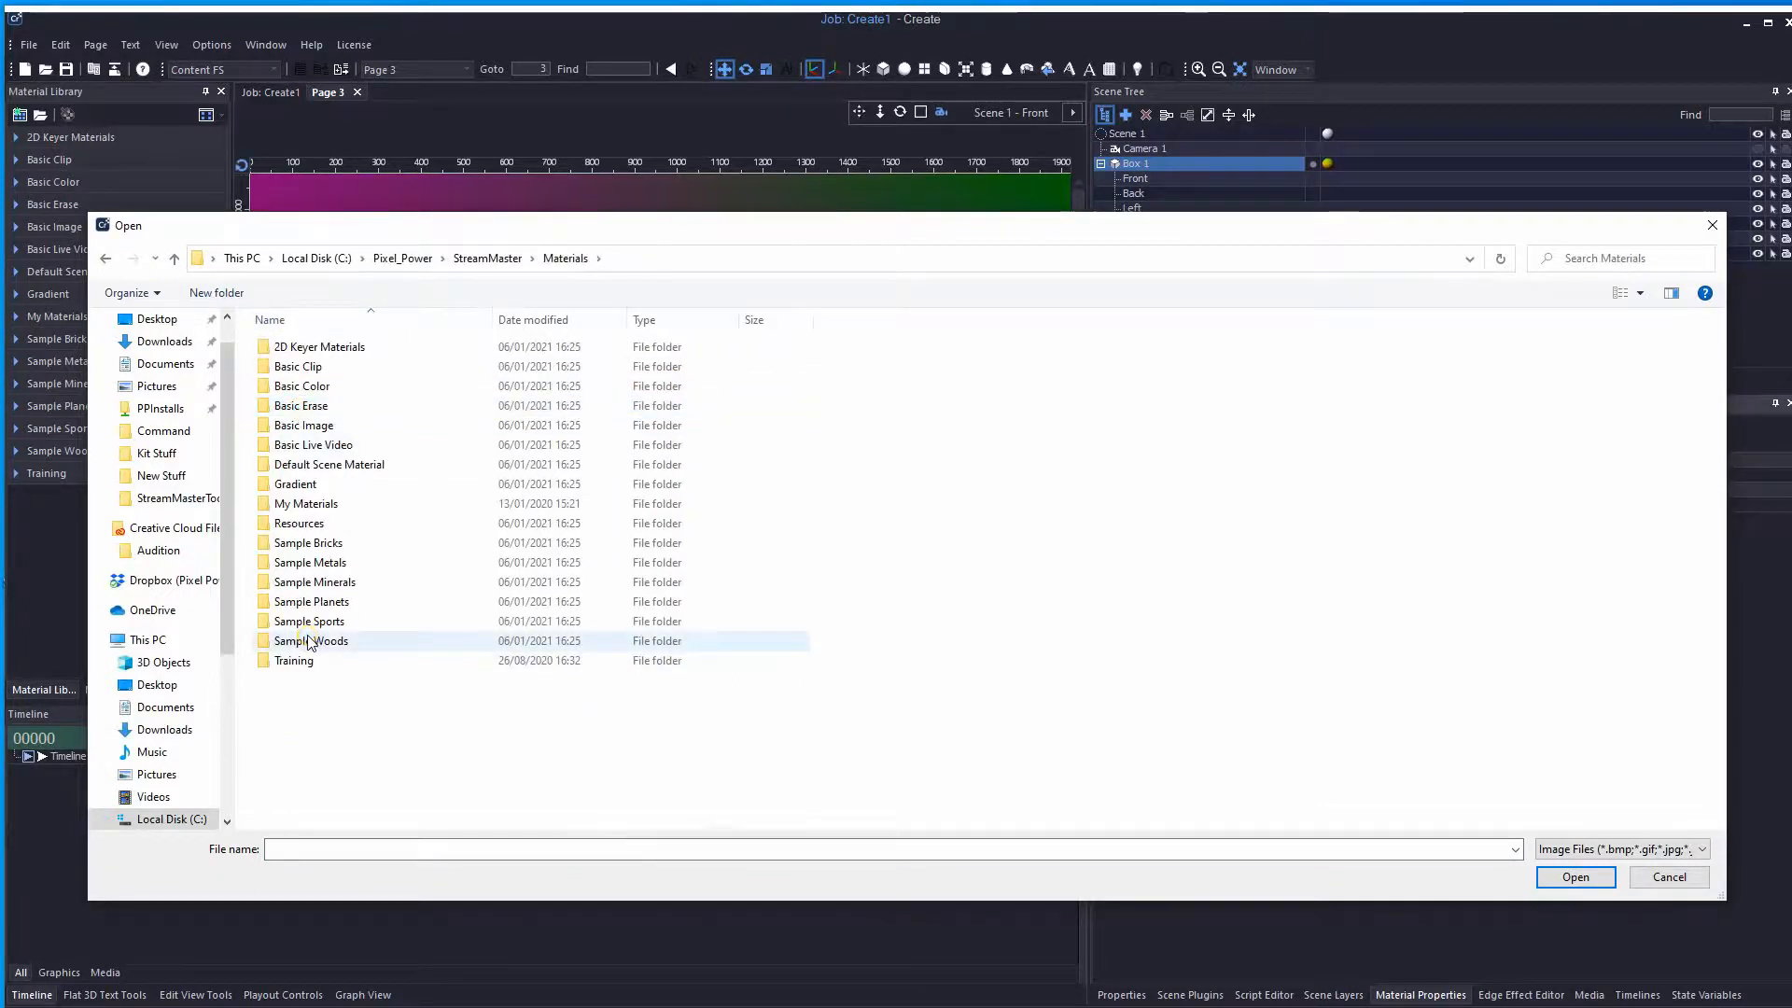
click(283, 502)
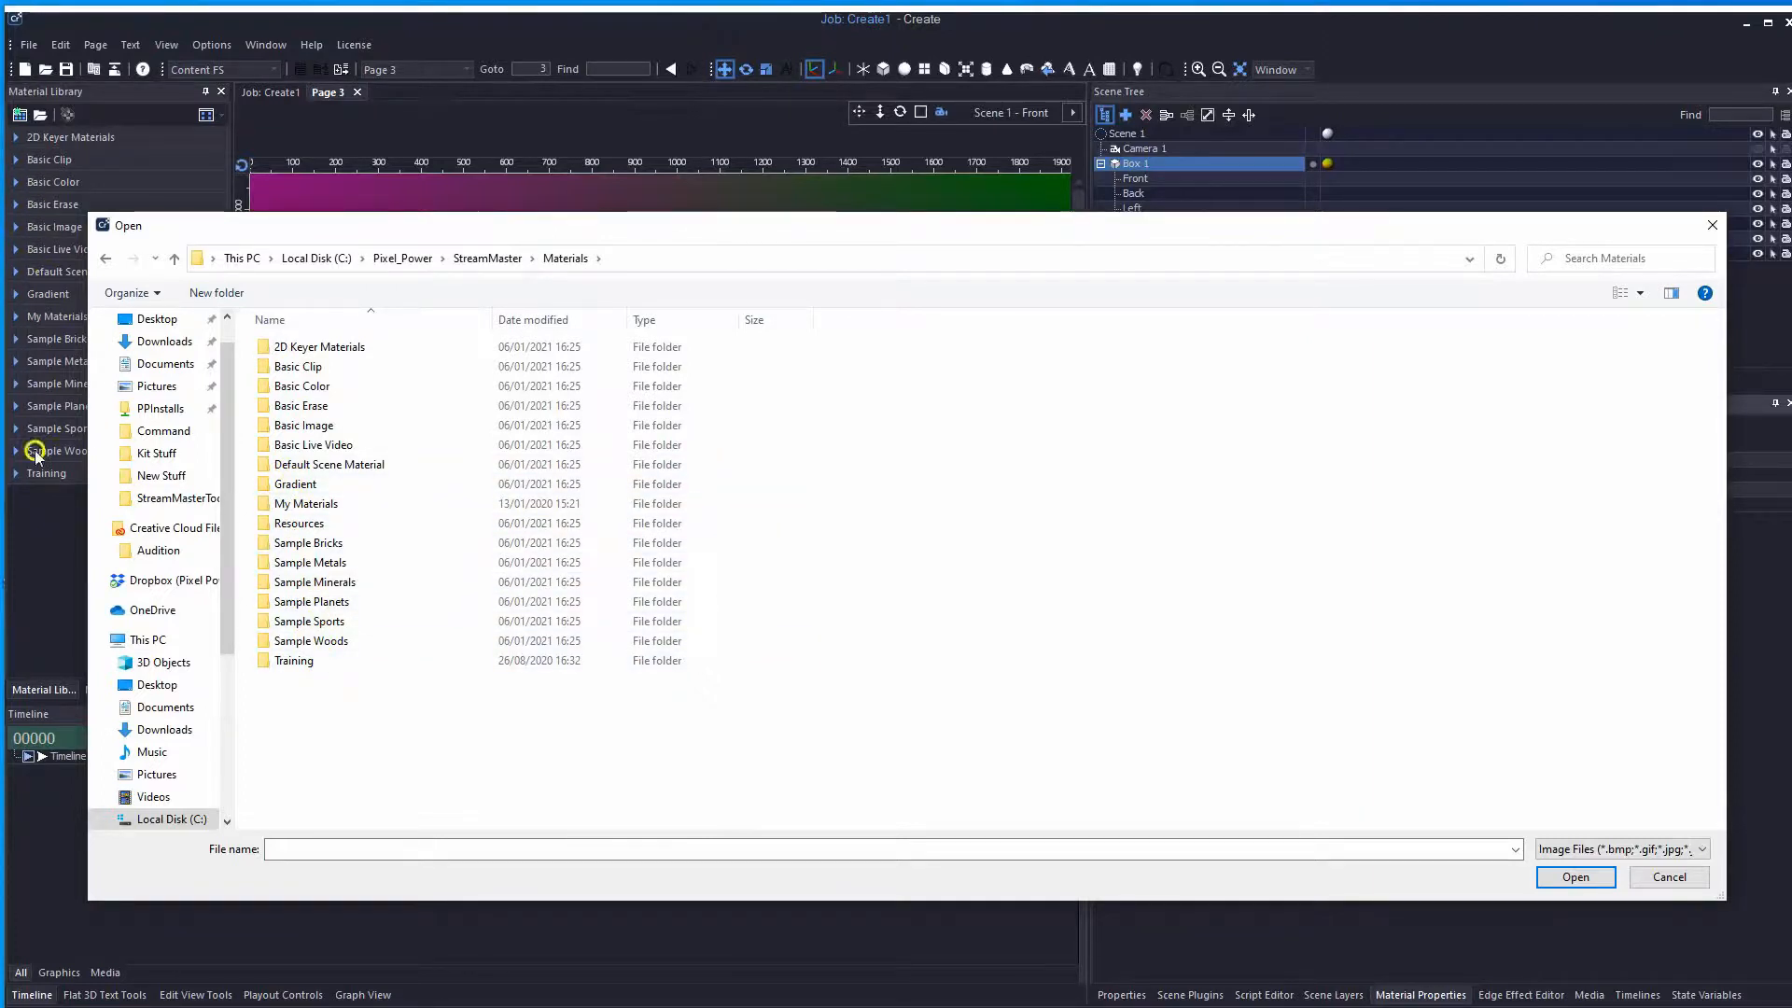
drag(458, 254, 520, 245)
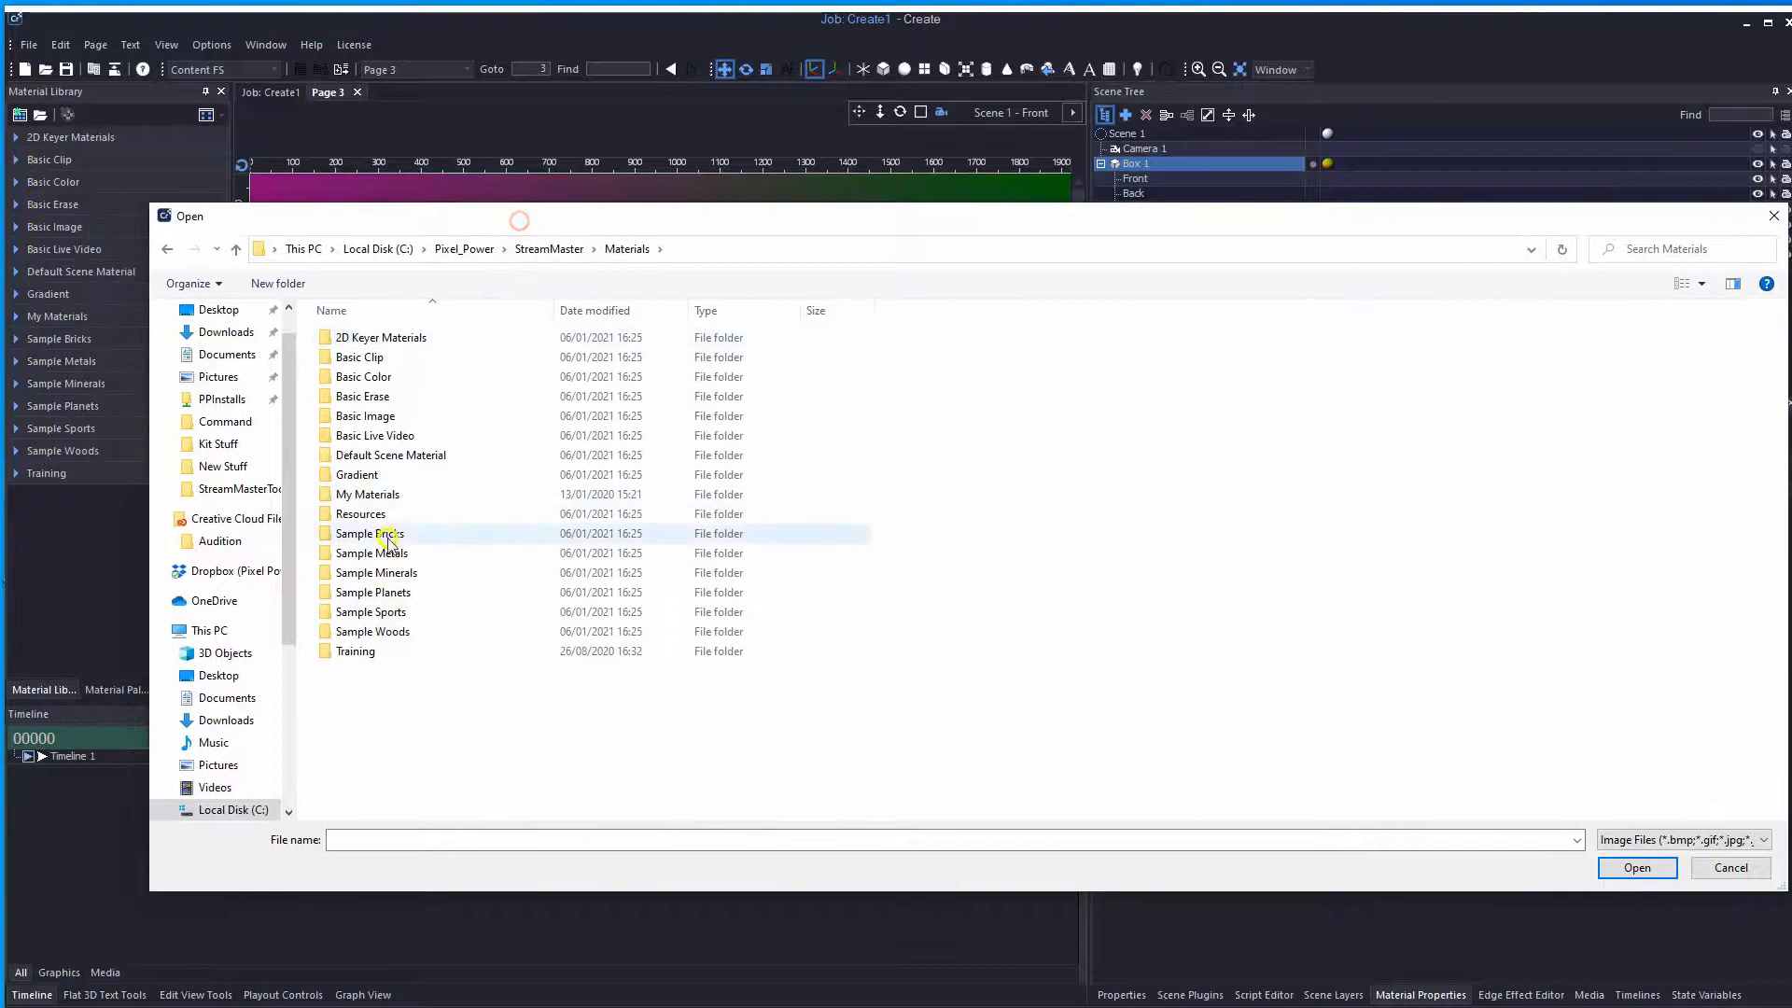
double_click(359, 516)
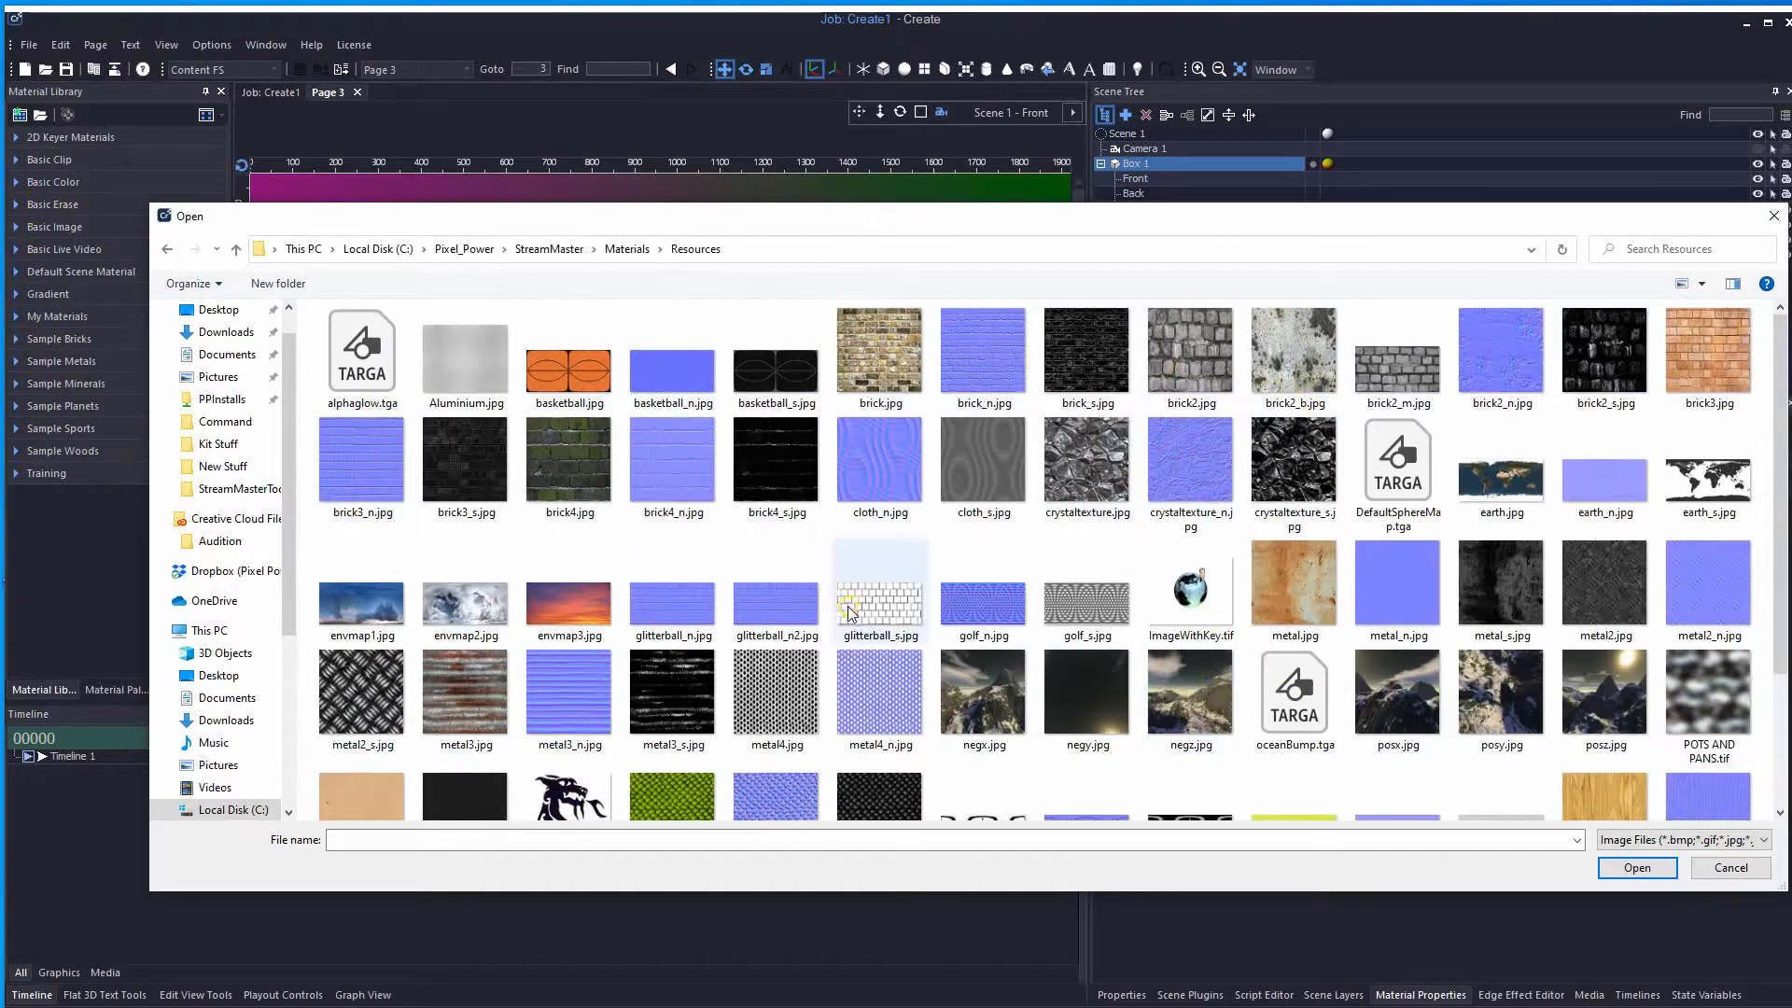
click(1723, 354)
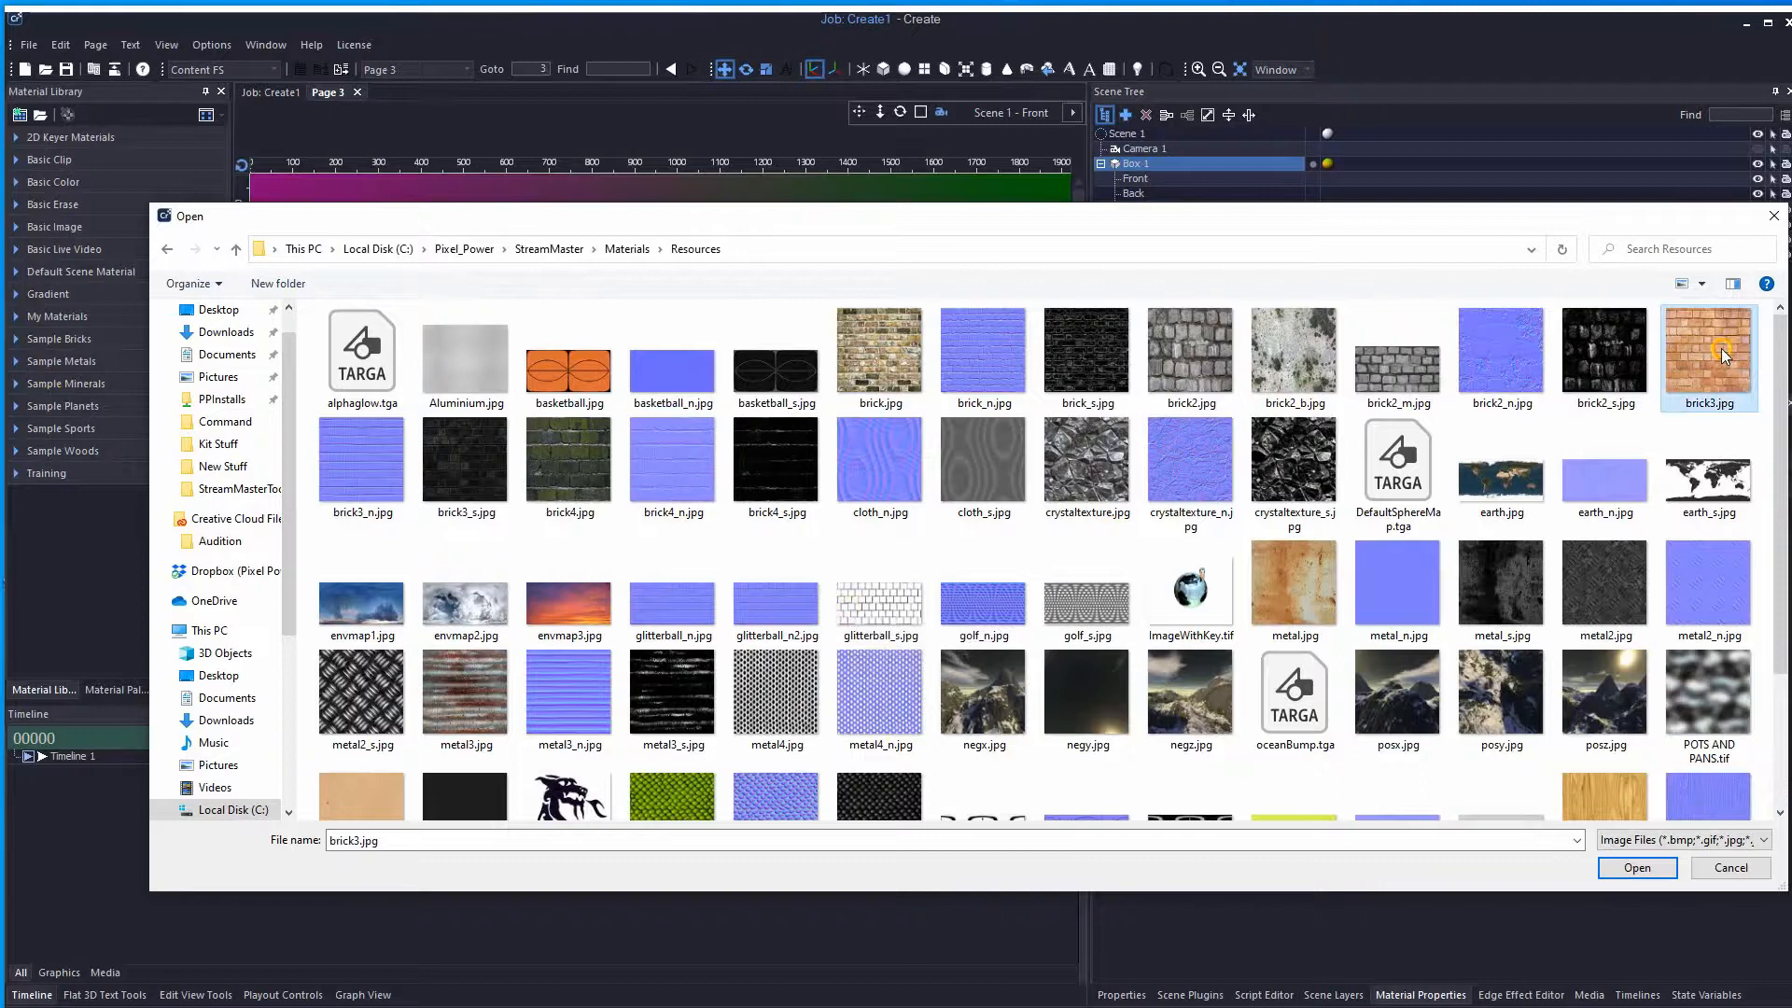
click(1637, 867)
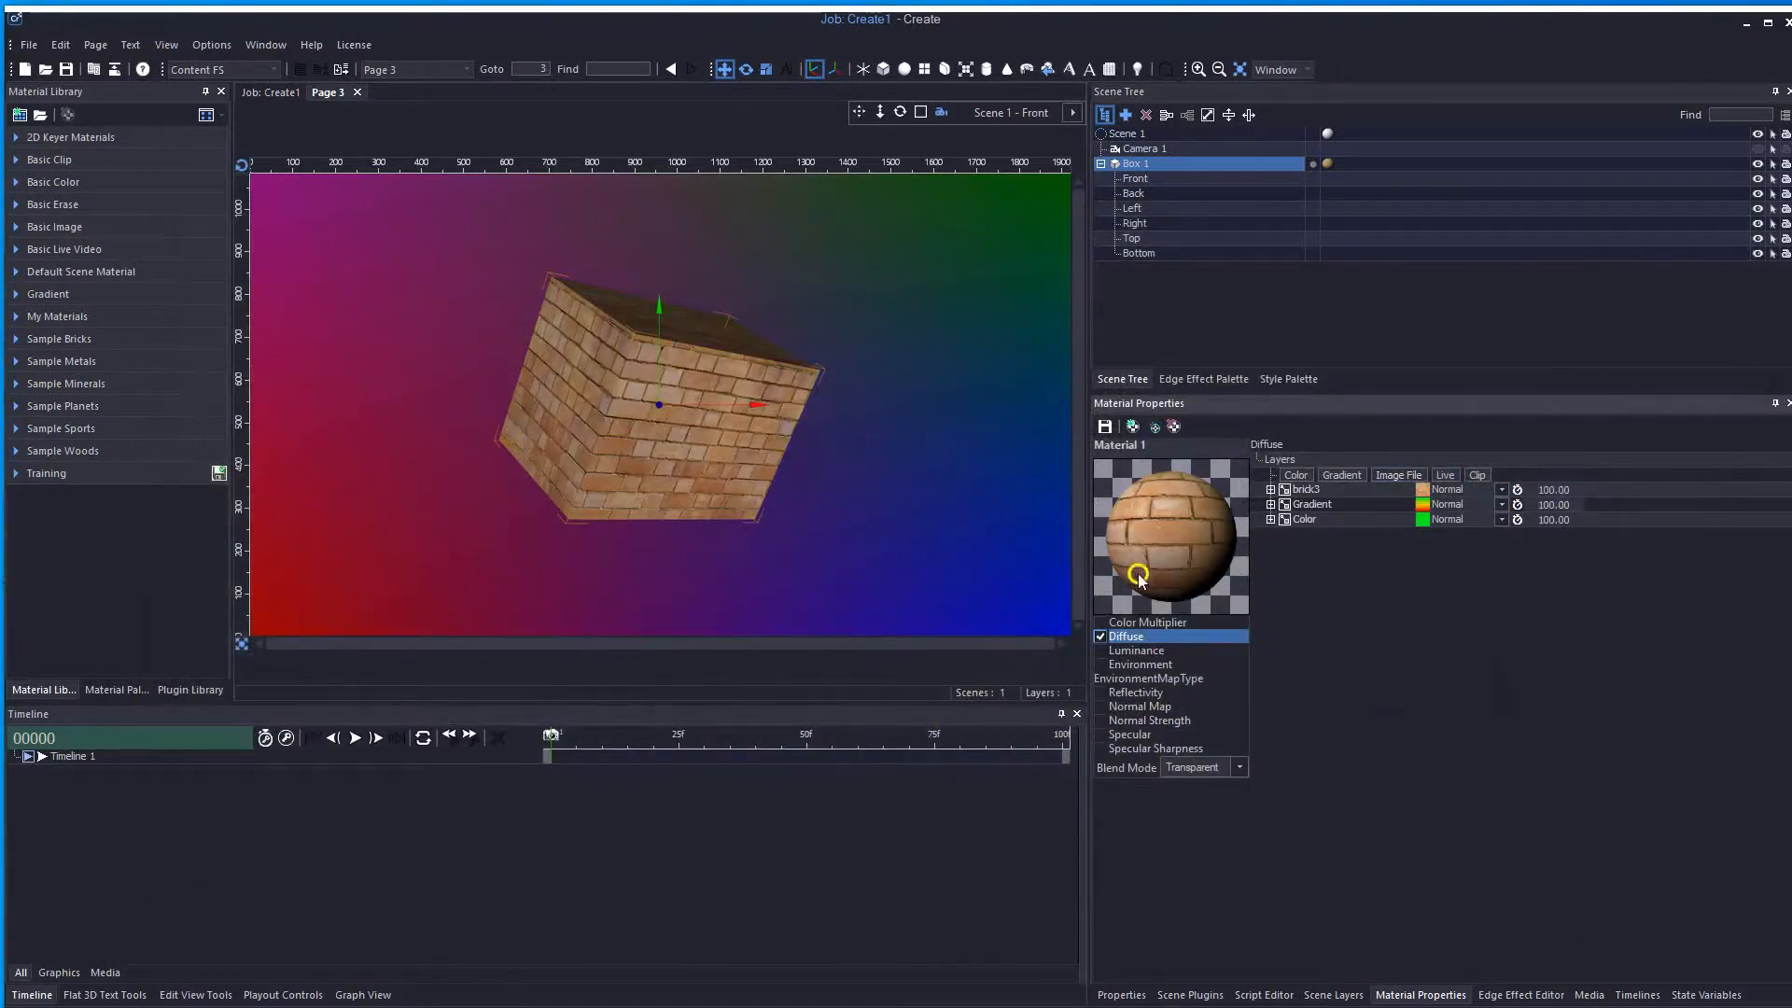
- Lower the brick3 layer's opacity to 63 to blend it with the gradient, and raise it back to 100
click(1557, 489)
drag(1556, 489, 1528, 489)
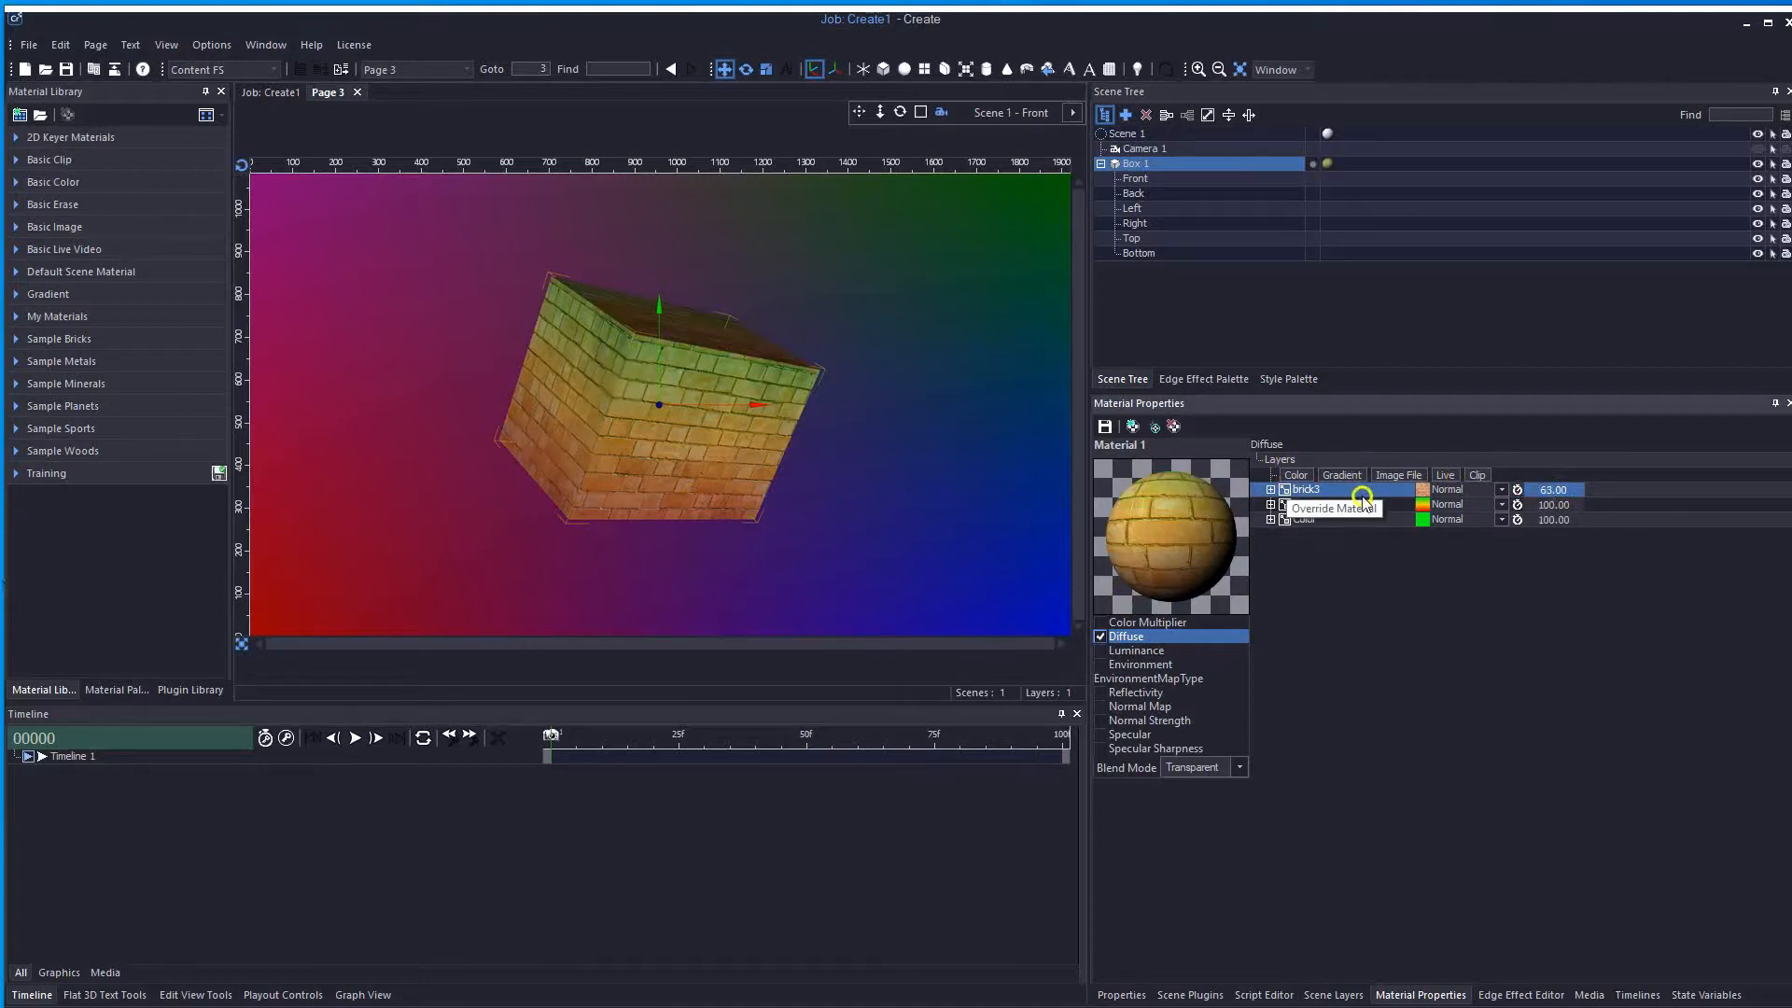
click(1568, 505)
drag(1568, 506, 1787, 516)
drag(1546, 494, 1713, 485)
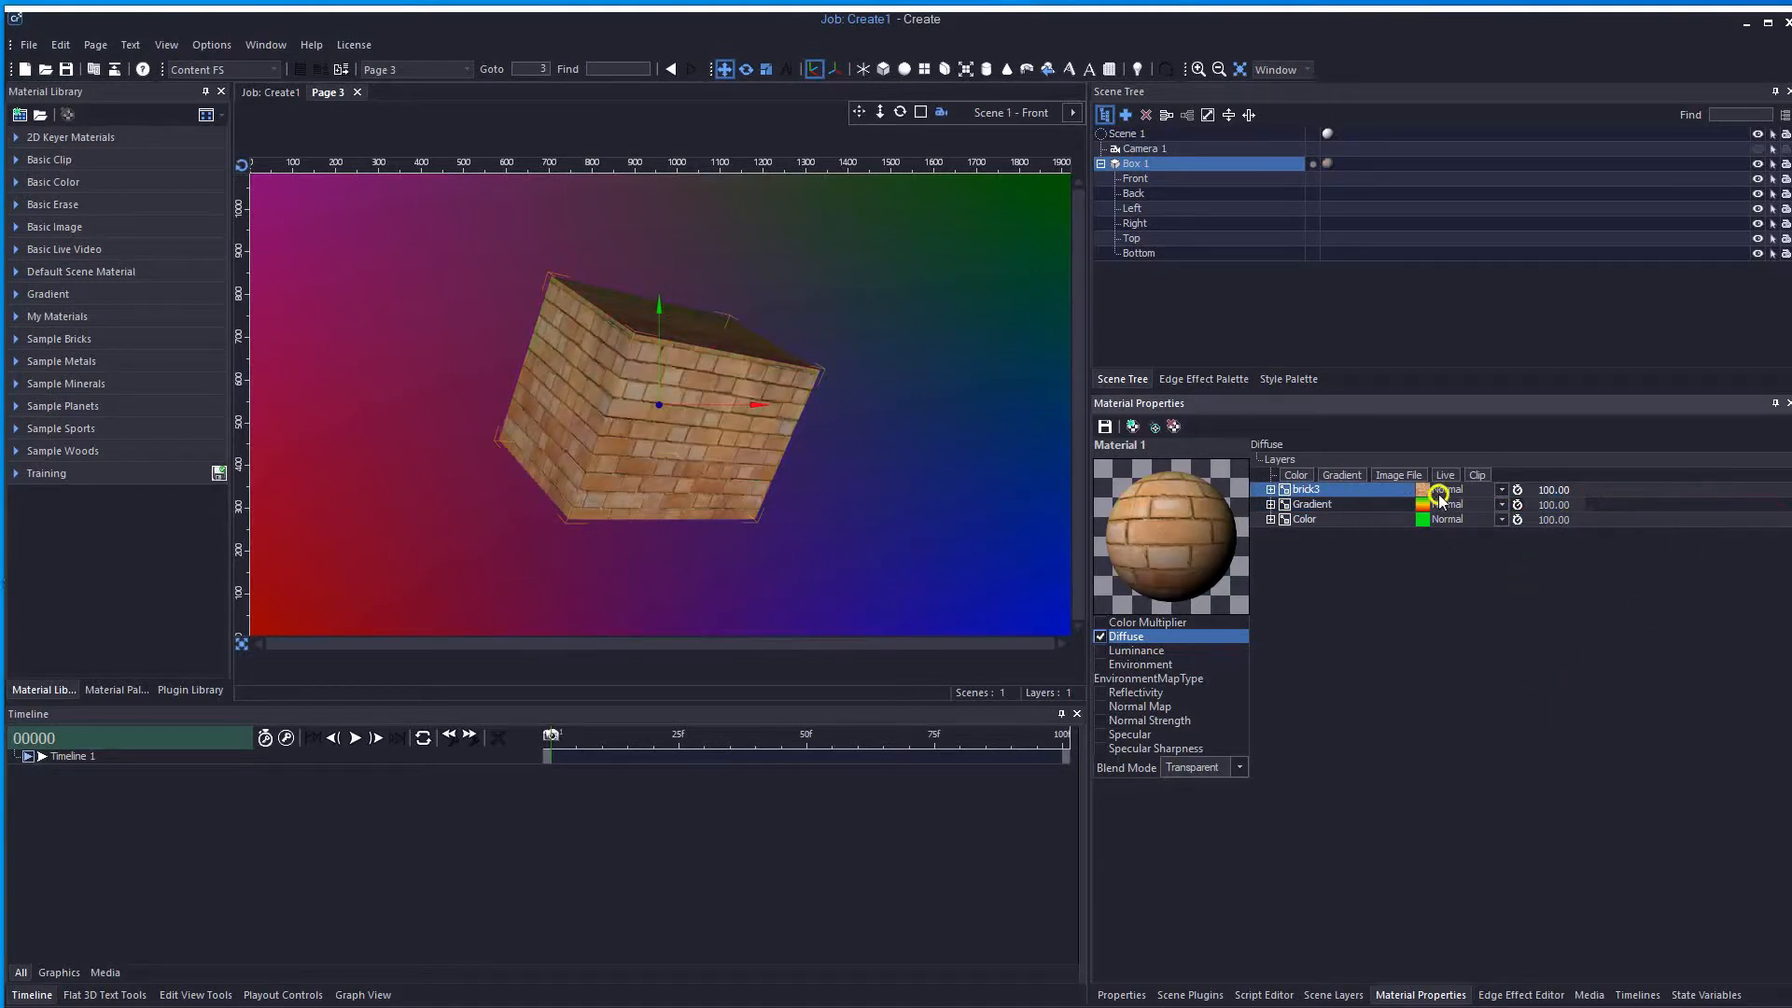
- Set the brick3 layer's blend mode to Darken
click(1499, 489)
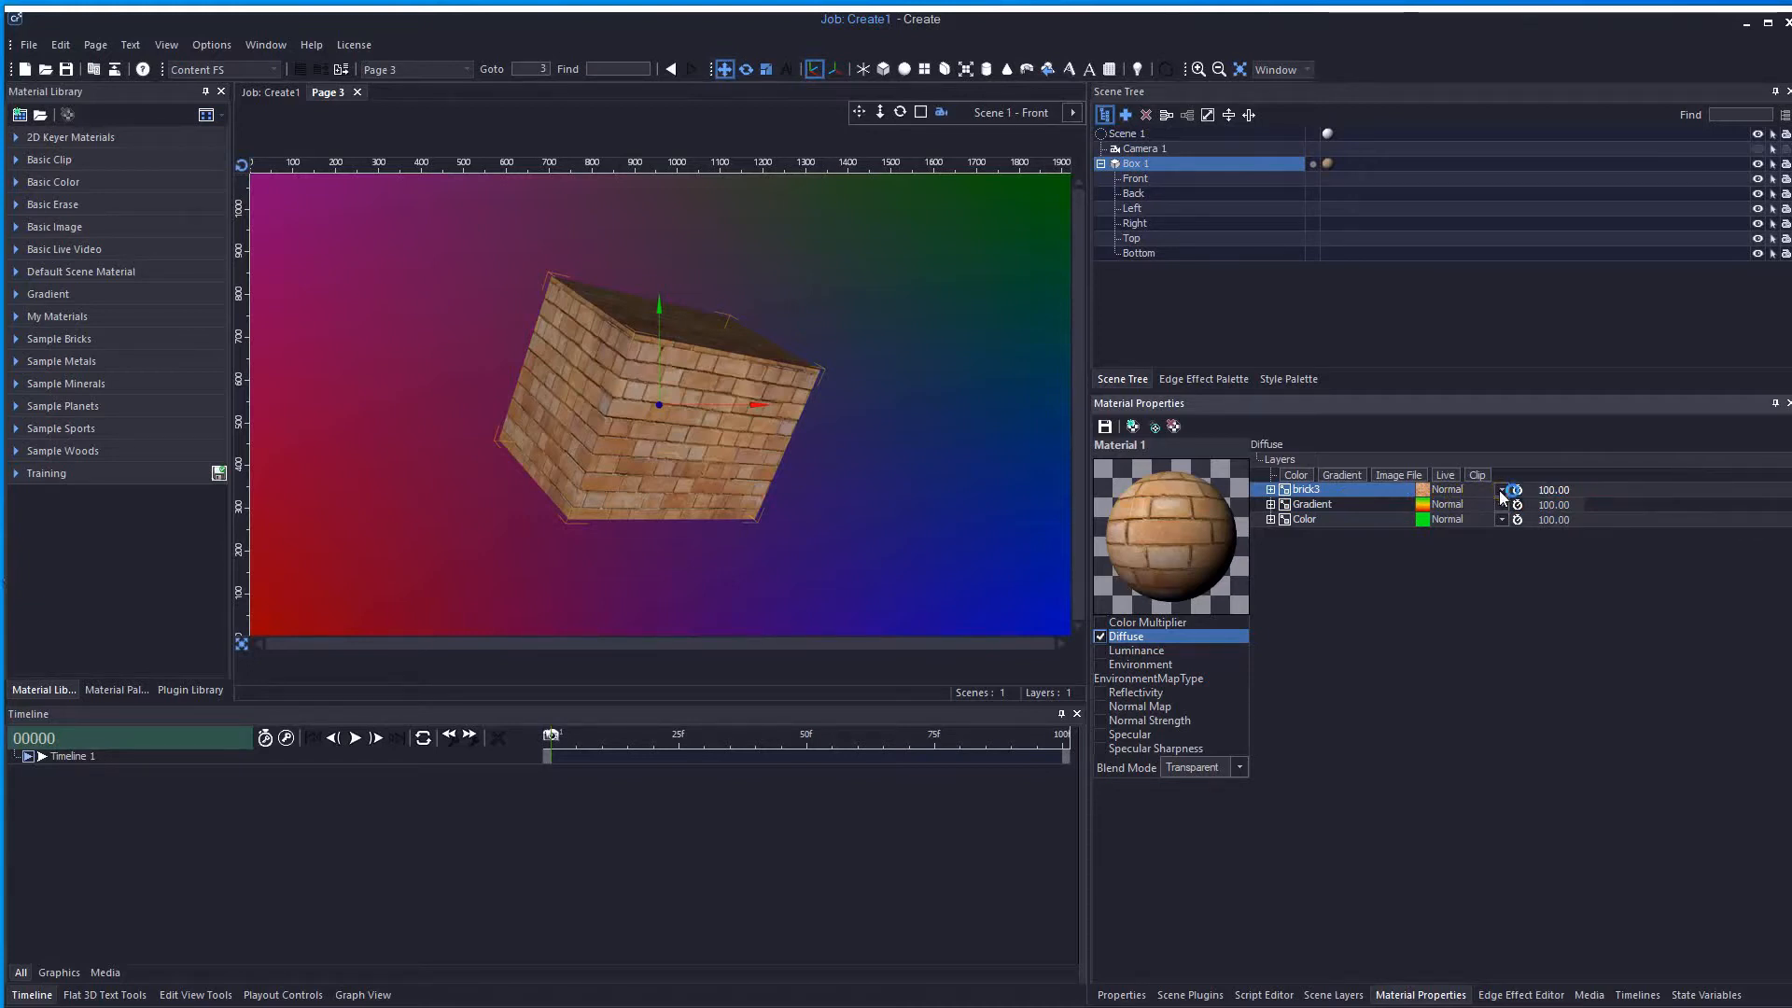
click(1451, 492)
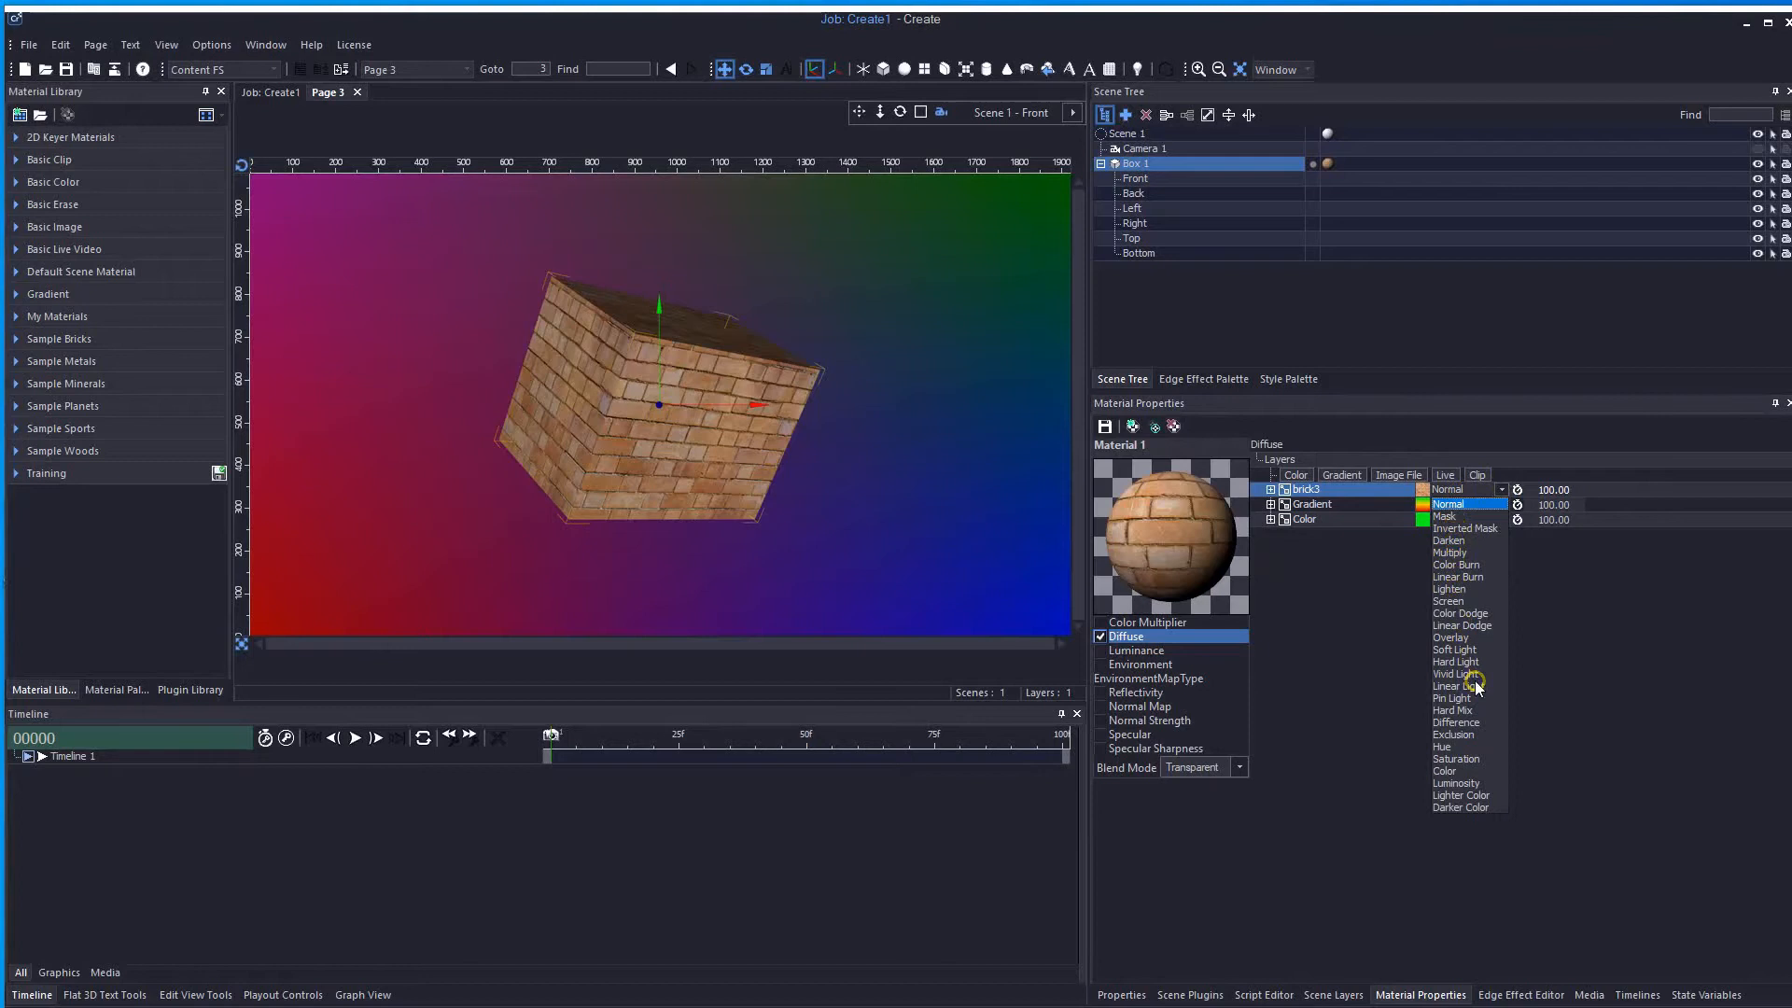
click(1460, 541)
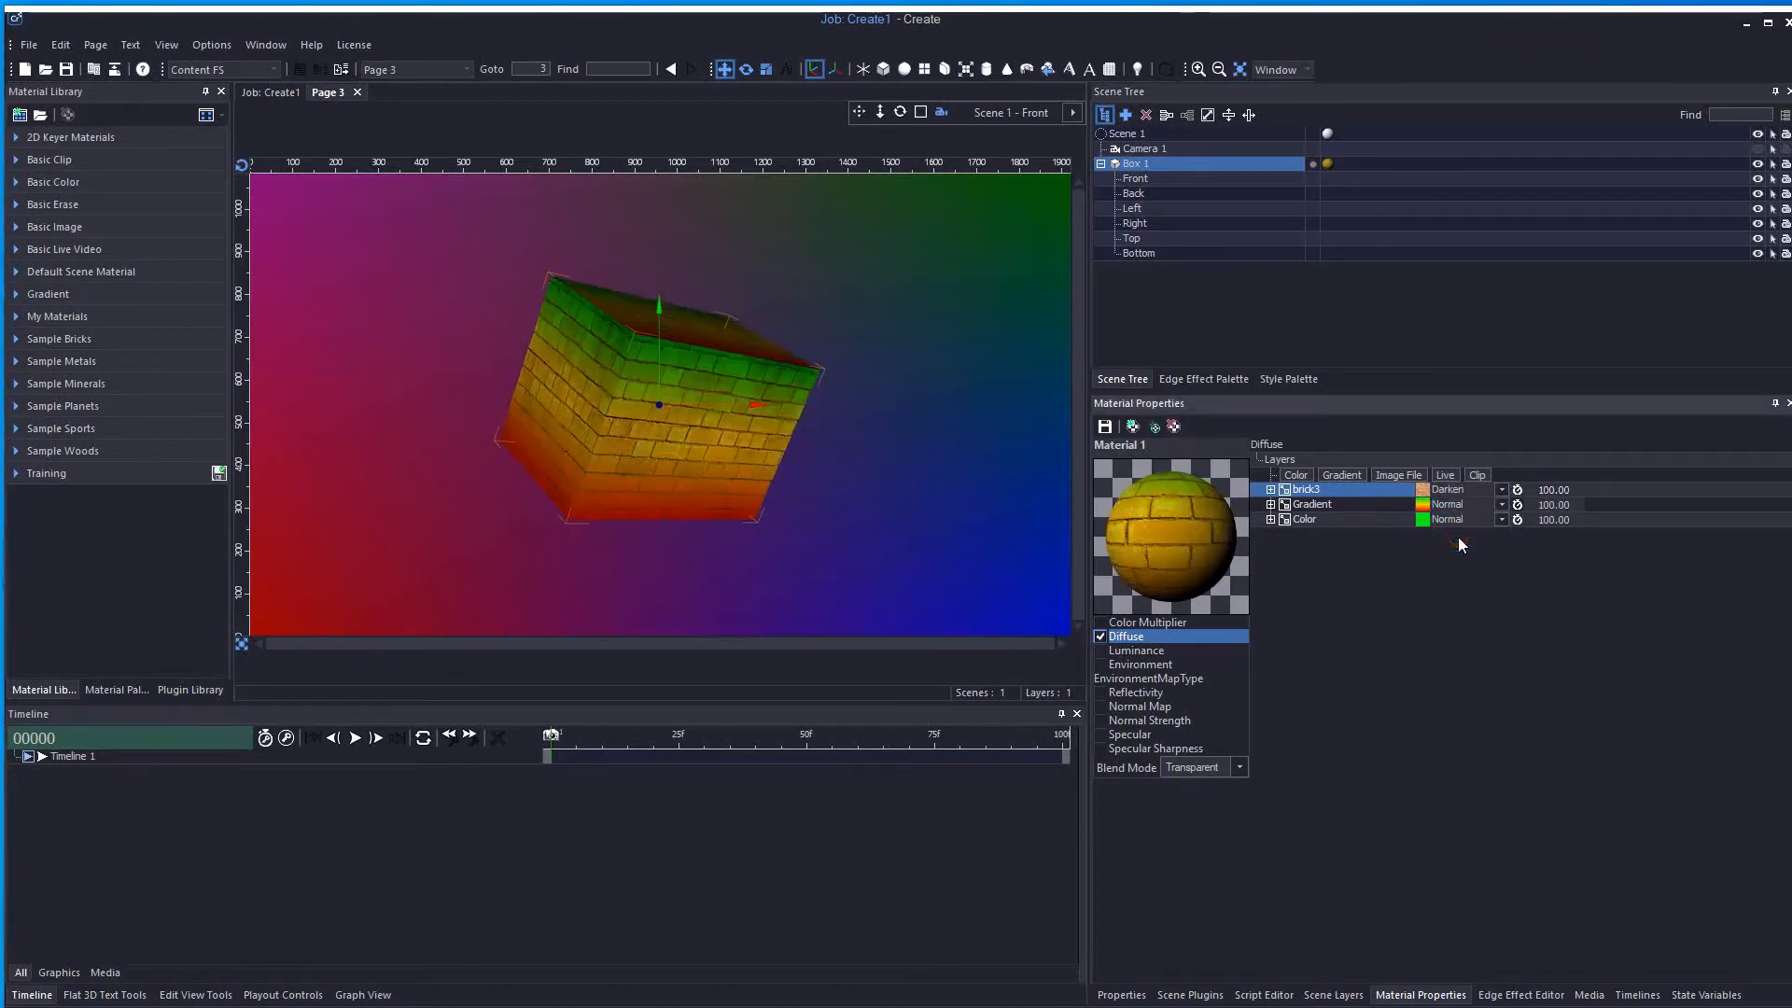